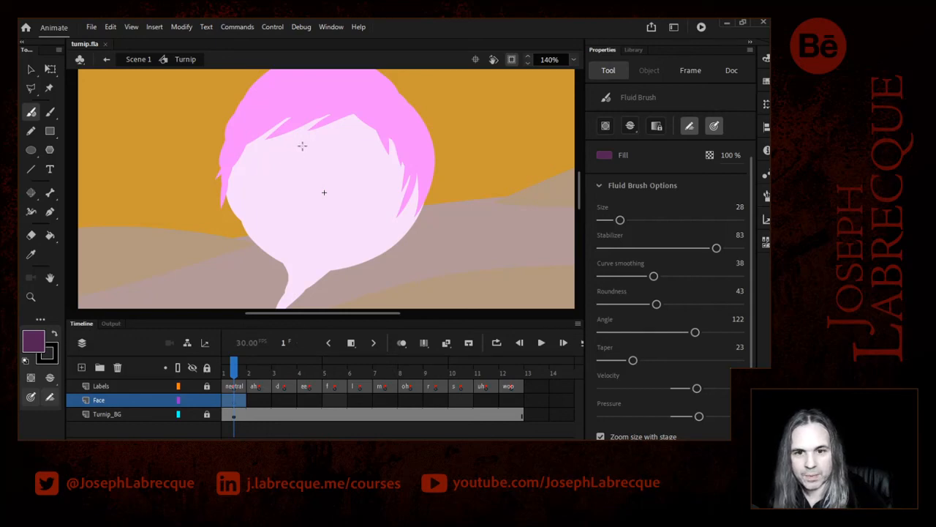
mouse_move(303, 147)
mouse_down()
mouse_move(278, 157)
mouse_move(289, 175)
mouse_move(307, 151)
mouse_up()
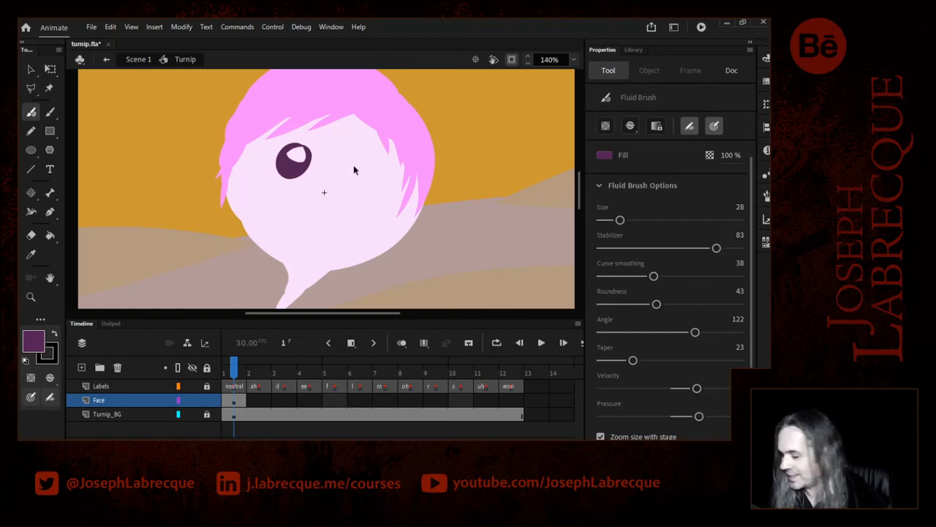
key(ctrl+z)
mouse_move(309, 153)
mouse_down()
mouse_move(319, 169)
mouse_move(311, 150)
mouse_up()
key(ctrl+z)
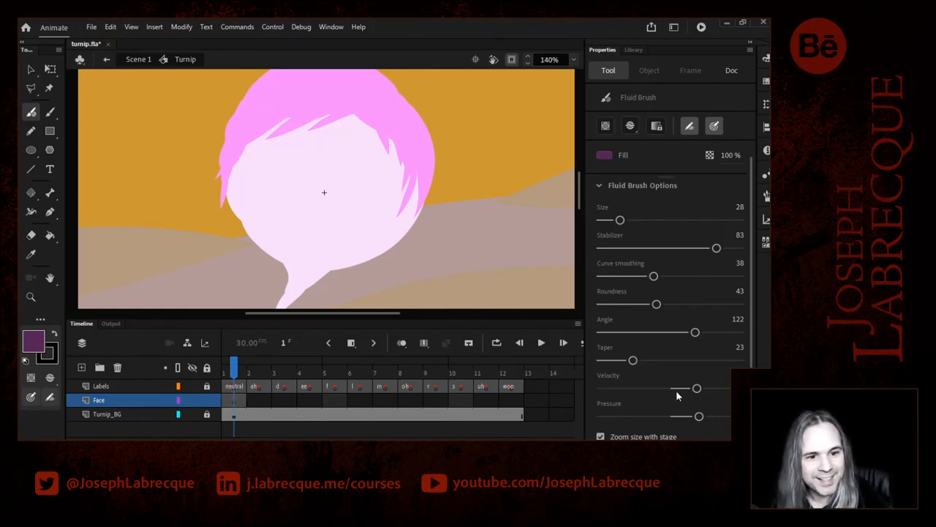
Adjust the Fluid Brush to size 15, stabilizer 73, roundness 74 and taper 9, with lower velocity and pressure influence.
drag(633, 360, 613, 360)
drag(696, 388, 685, 417)
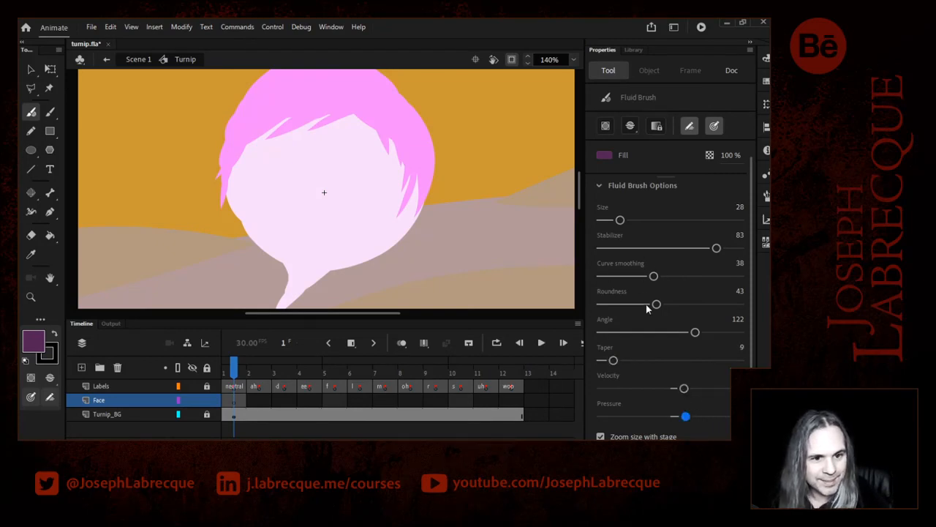
drag(656, 304, 701, 304)
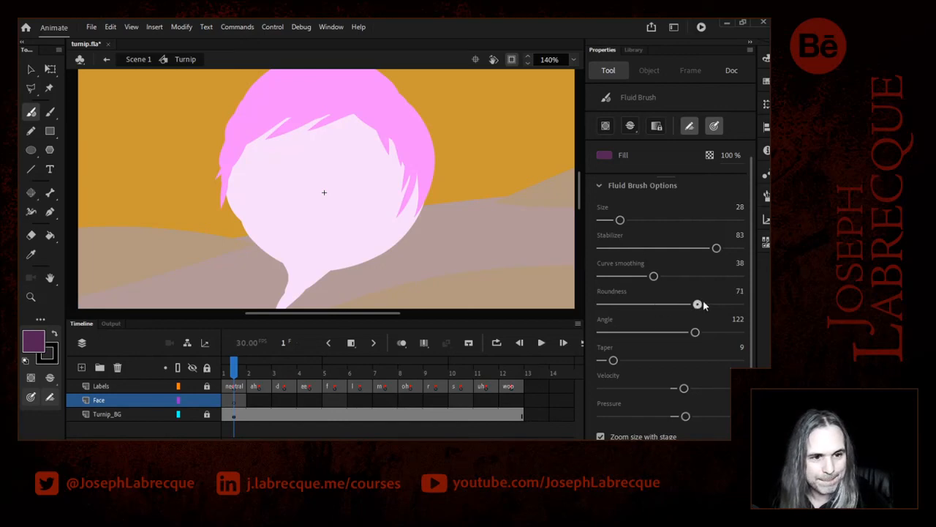
scroll(753, 292, up, 1)
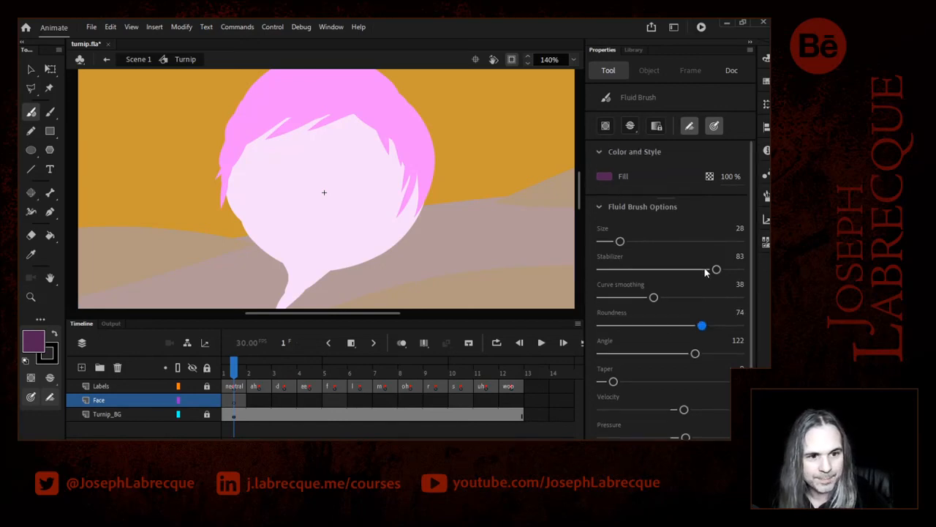
drag(715, 269, 685, 268)
drag(619, 242, 610, 243)
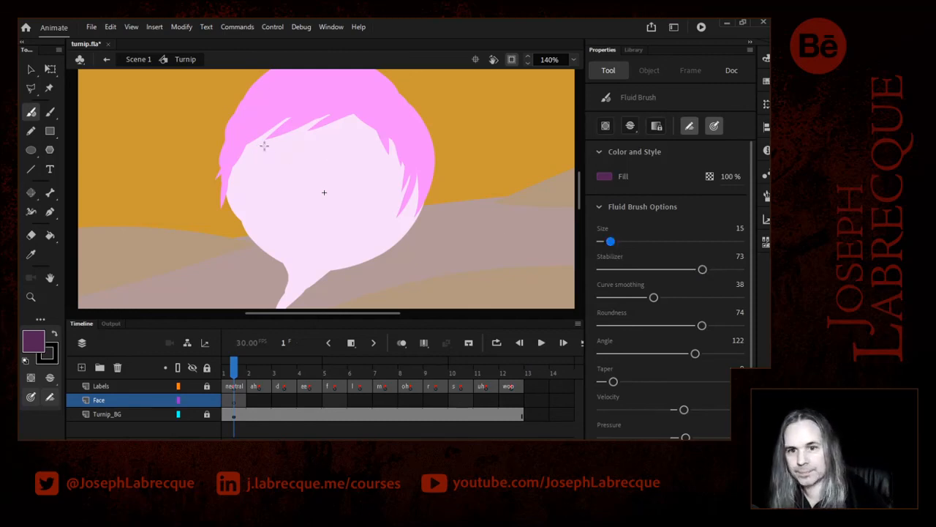
Paint two dark purple ring-shaped eyes with small pupils on the face in frame 1 of the Face layer.
mouse_move(299, 157)
mouse_down()
mouse_move(274, 161)
mouse_move(275, 176)
mouse_move(291, 185)
mouse_move(300, 156)
mouse_up()
mouse_move(371, 174)
mouse_down()
mouse_move(359, 164)
mouse_move(341, 181)
mouse_move(362, 212)
mouse_move(373, 174)
mouse_move(347, 175)
mouse_move(358, 190)
mouse_up()
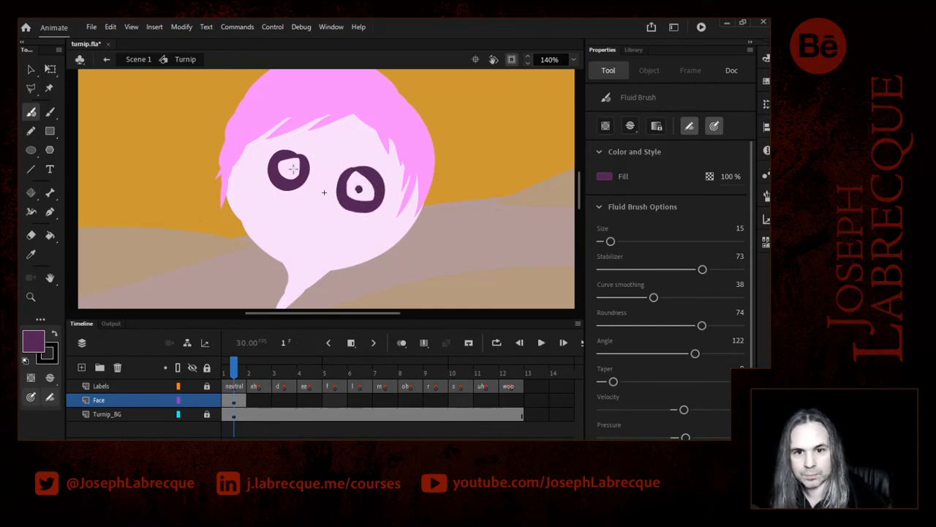
drag(289, 170, 289, 171)
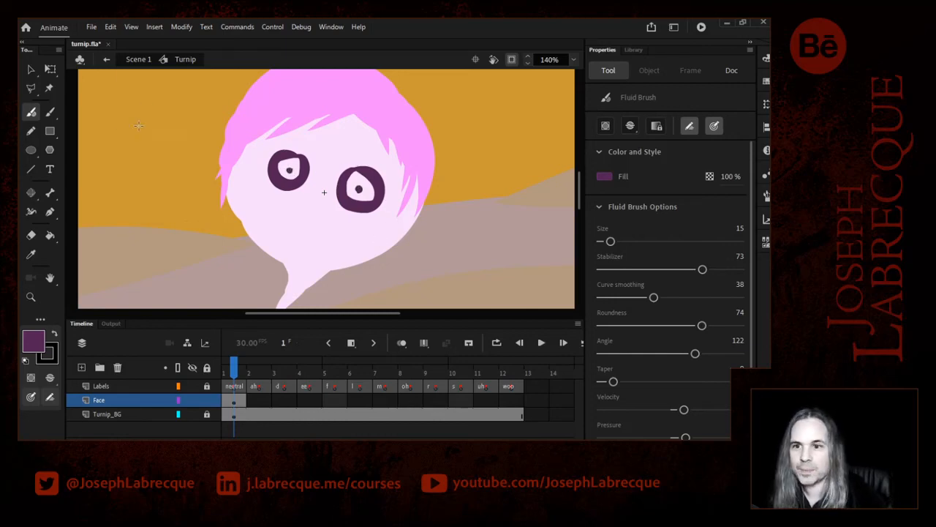
Mix a lighter, less saturated purple as the Fluid Brush fill color.
click(606, 177)
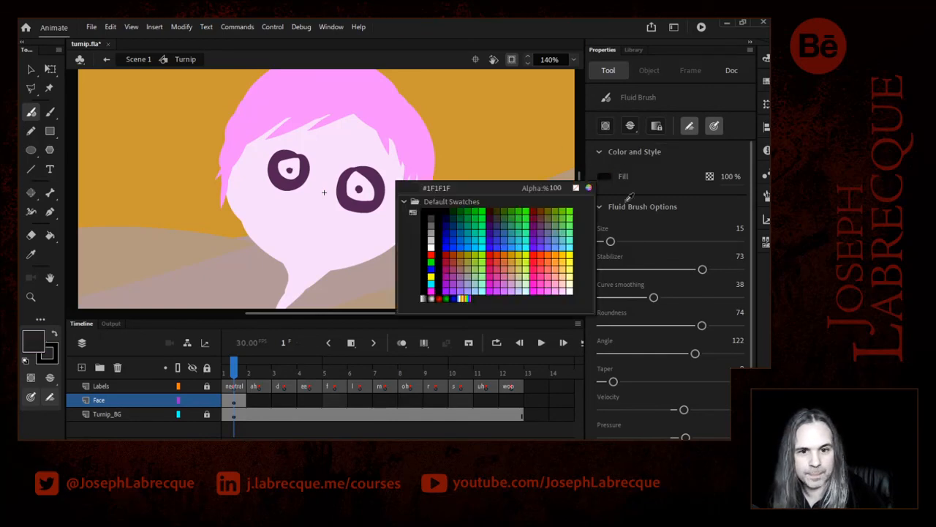
click(586, 189)
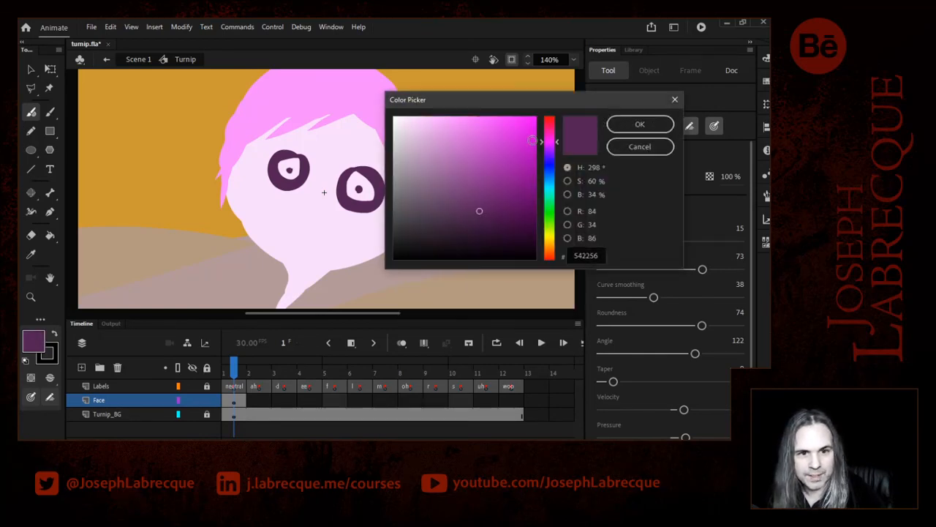
click(447, 196)
mouse_move(447, 196)
mouse_down()
mouse_move(429, 186)
mouse_move(438, 193)
mouse_up()
click(633, 126)
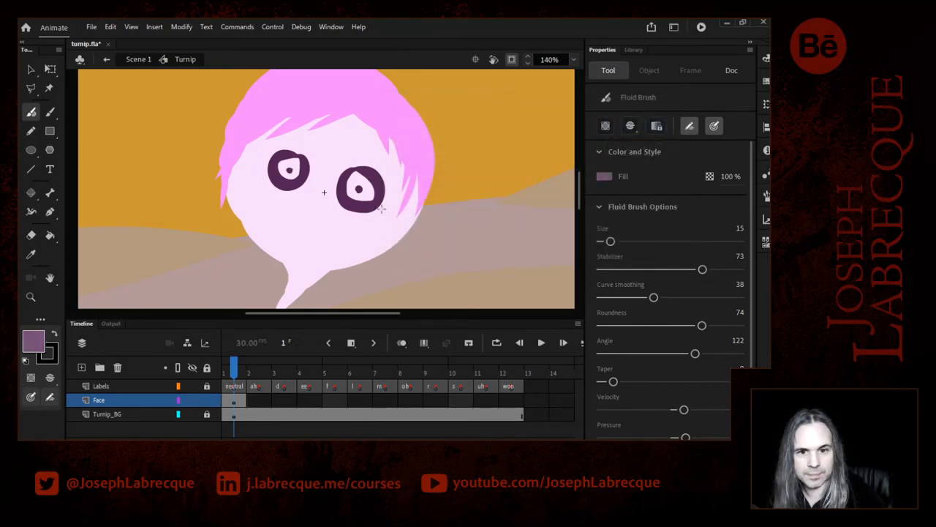
mouse_move(339, 193)
mouse_down()
mouse_move(355, 219)
mouse_move(378, 214)
mouse_up()
key(ctrl+z)
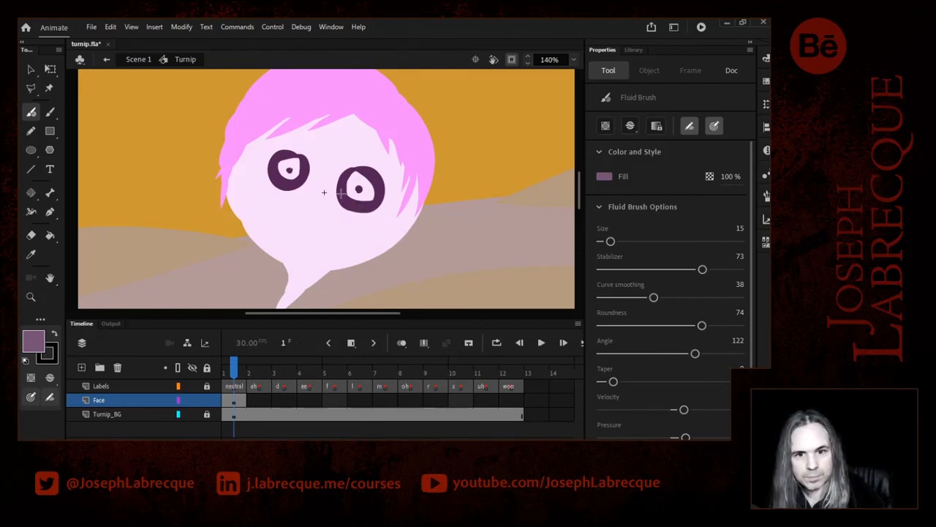
mouse_move(339, 194)
mouse_down()
mouse_move(357, 214)
mouse_move(380, 218)
mouse_up()
key(ctrl+z)
Paint a curved lighter purple shadow along the lower edge of each eye.
mouse_move(338, 193)
mouse_down()
mouse_move(364, 213)
mouse_move(377, 206)
mouse_up()
mouse_move(306, 182)
mouse_down()
mouse_move(281, 189)
mouse_move(266, 171)
mouse_up()
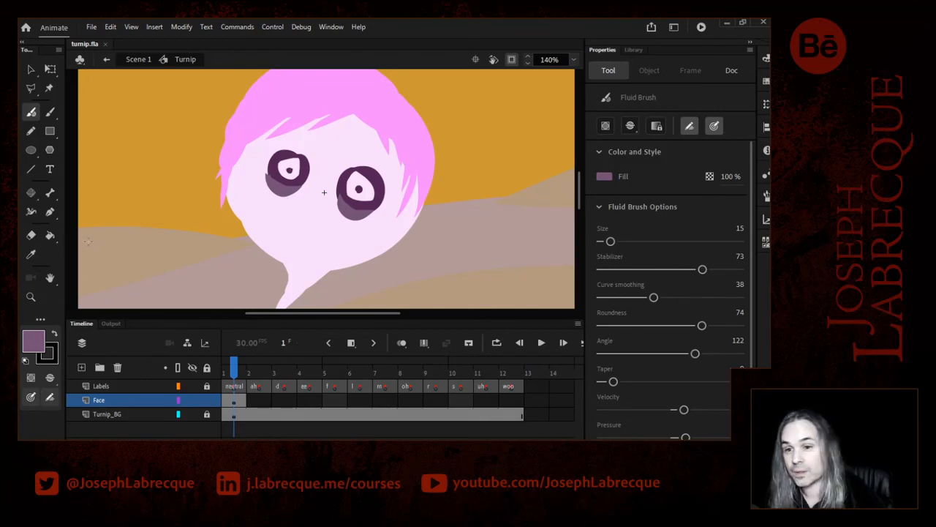
Adjust the Fluid Brush to size 7, taper 2, velocity 13 and angle 97, and reduce its pressure influence.
drag(612, 242, 604, 243)
drag(612, 382, 603, 382)
drag(684, 409, 680, 437)
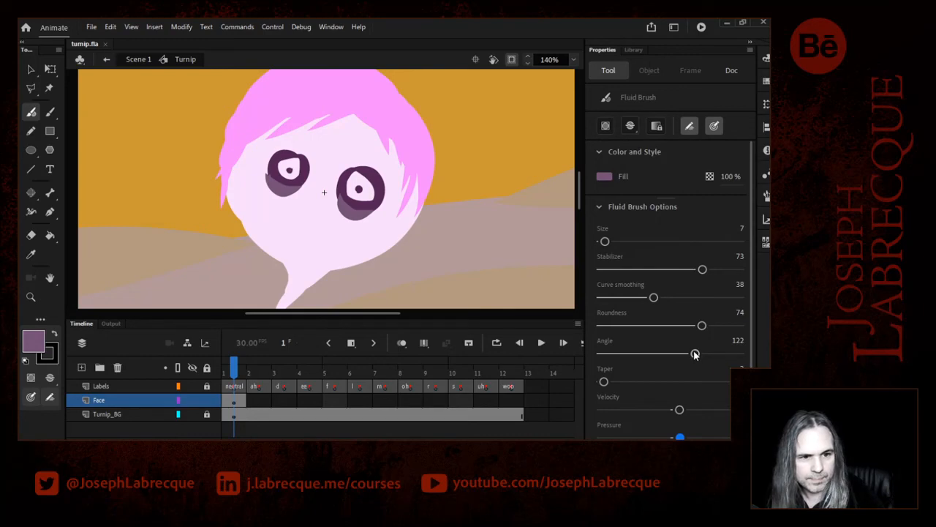
drag(694, 354, 675, 354)
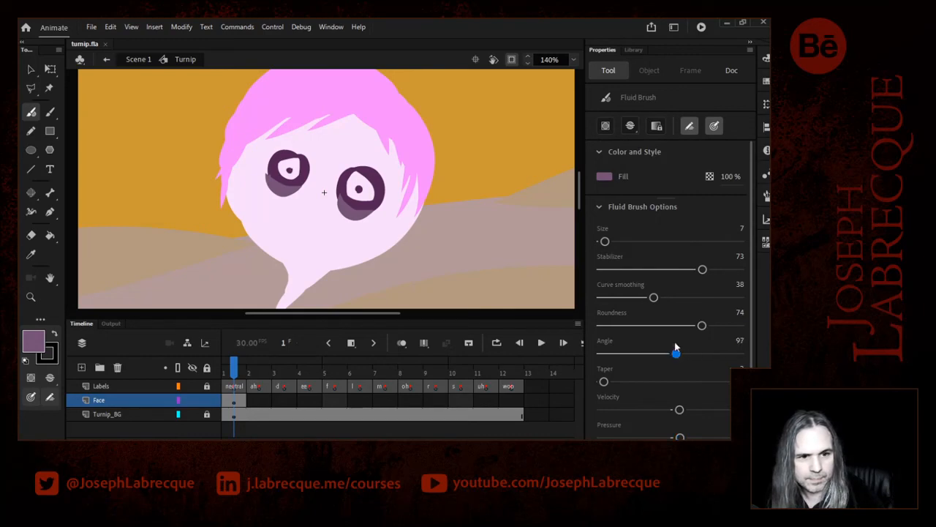
scroll(749, 291, down, 5)
scroll(706, 295, up, 4)
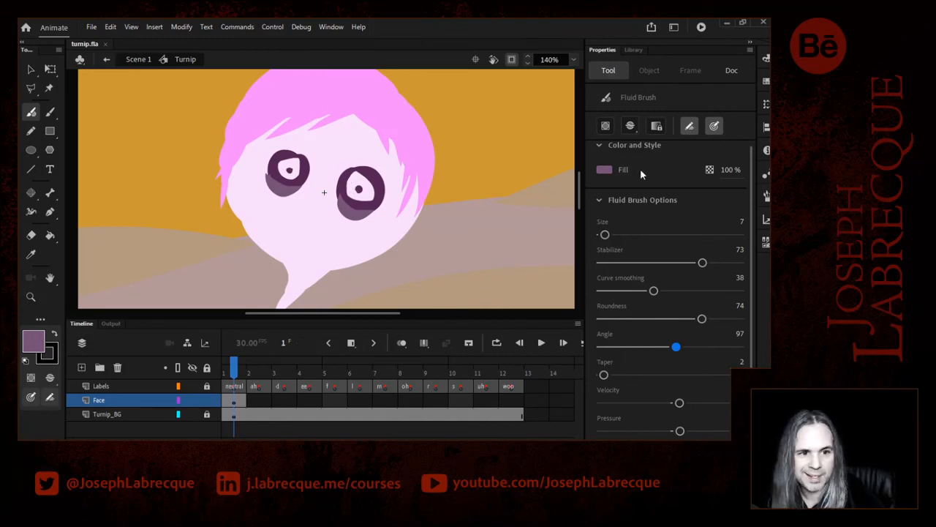
drag(751, 196, 752, 215)
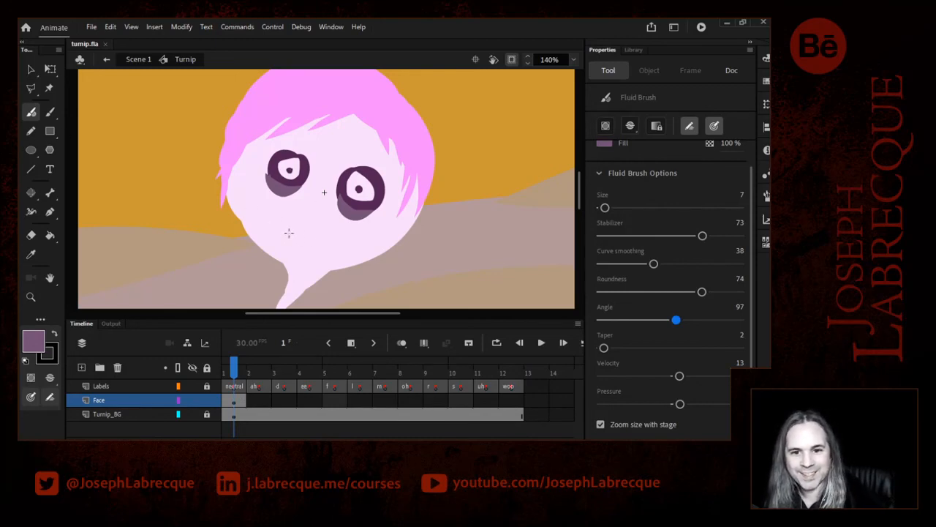
Draw a slanted mouth line about 62 px wide below the eyes and recolor it with the eyes' dark purple #542256.
drag(285, 231, 340, 245)
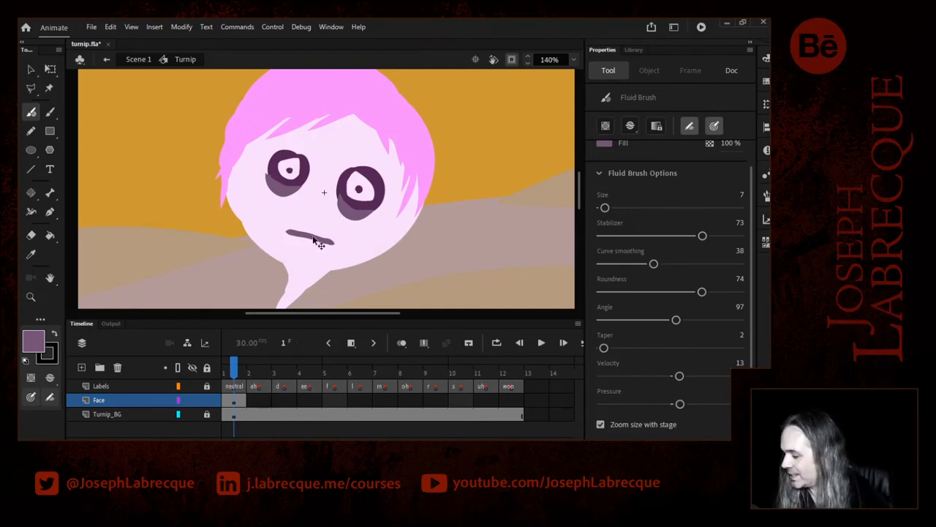
click(30, 69)
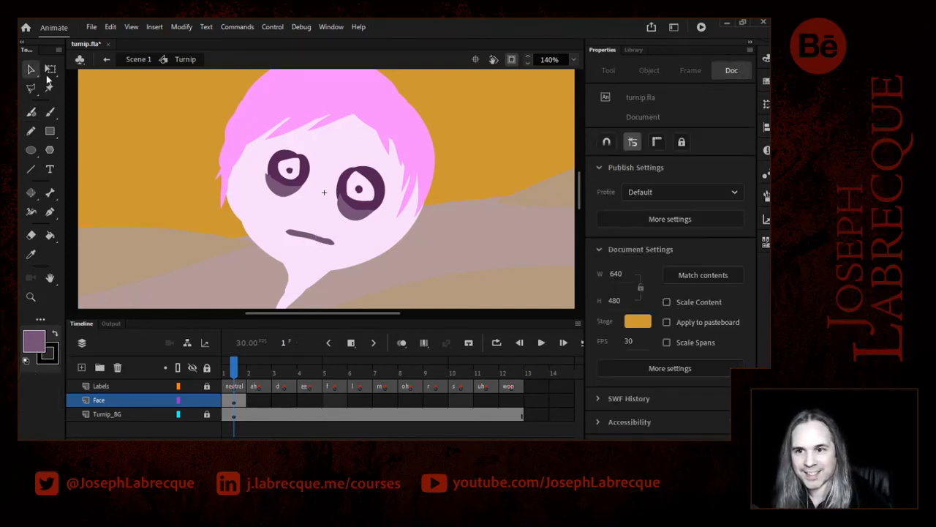
click(306, 238)
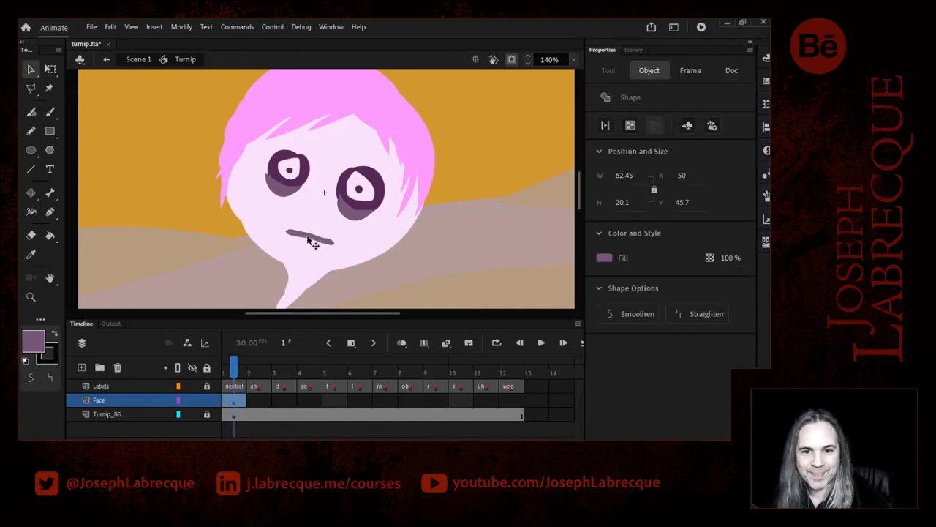
click(604, 258)
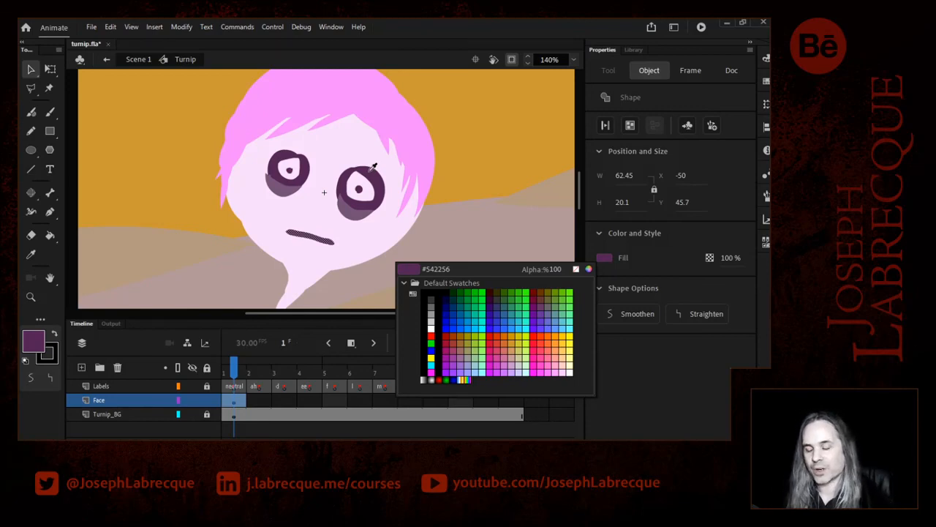
click(606, 261)
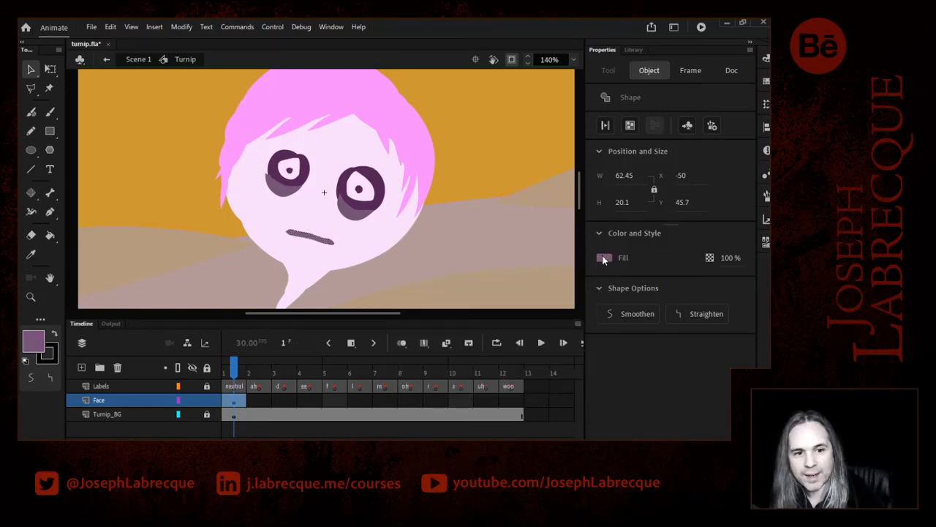
click(604, 258)
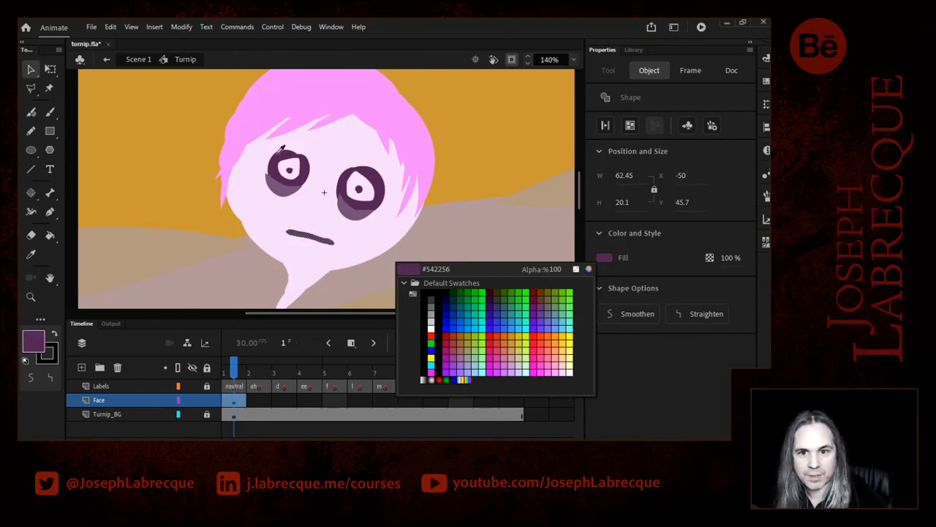
click(371, 174)
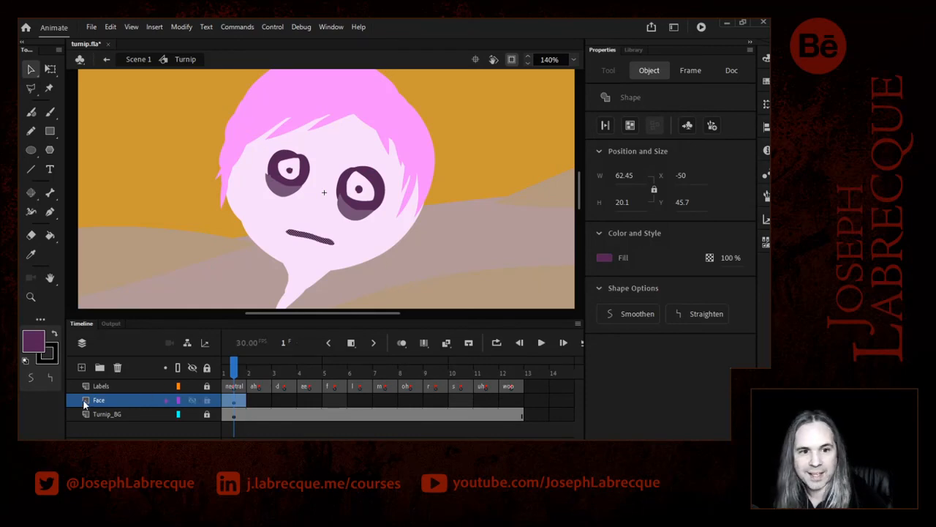
Return to the Fluid Brush with the mouth deselected in frame 1 and show the brush's tool options.
click(31, 113)
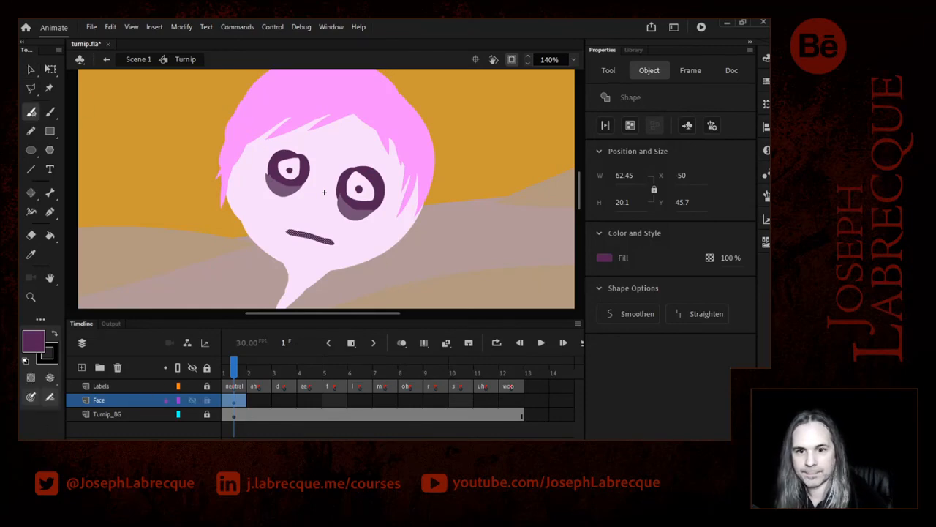
click(235, 372)
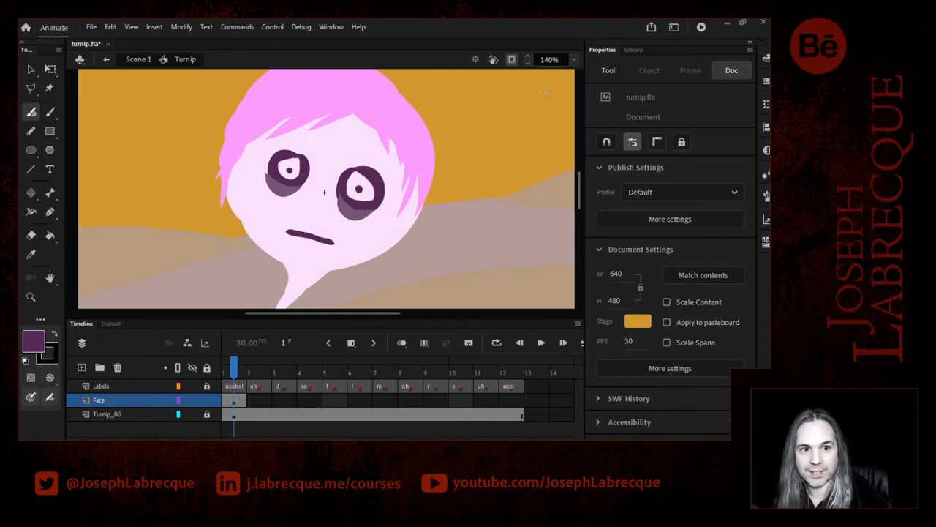
click(608, 71)
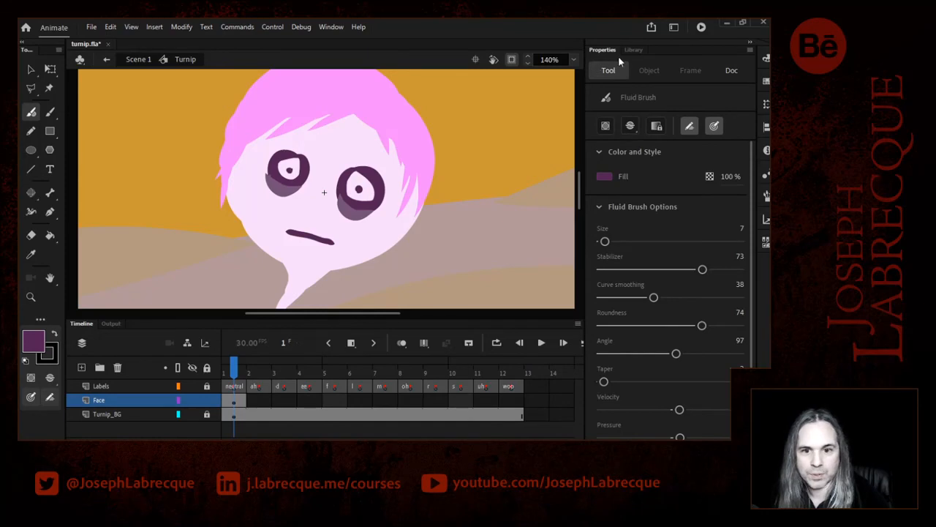
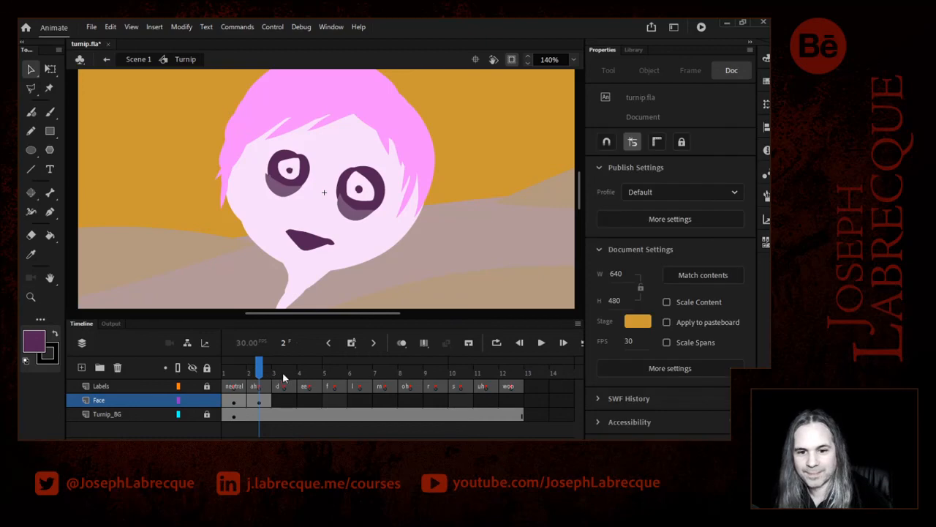
Insert a keyframe on the Face layer at frame 3 (d) and reshape its mouth into a thinner, nearly closed form.
click(351, 343)
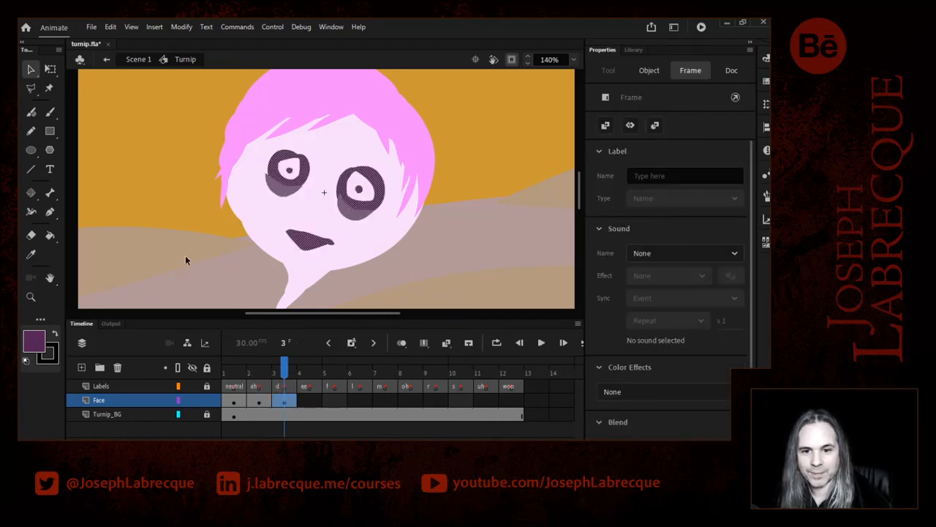
click(204, 255)
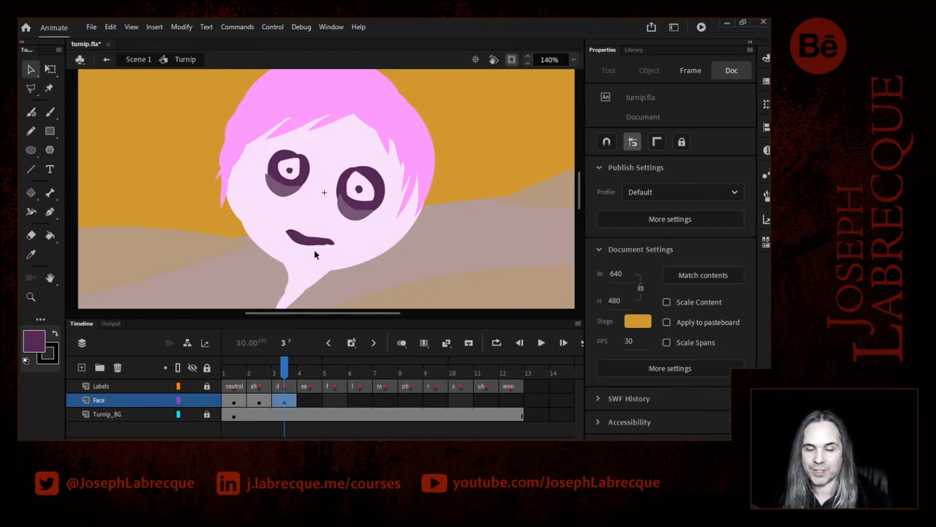
Insert a keyframe on the Face layer at frame 4 (ee) and reshape its mouth into a more open form.
click(310, 400)
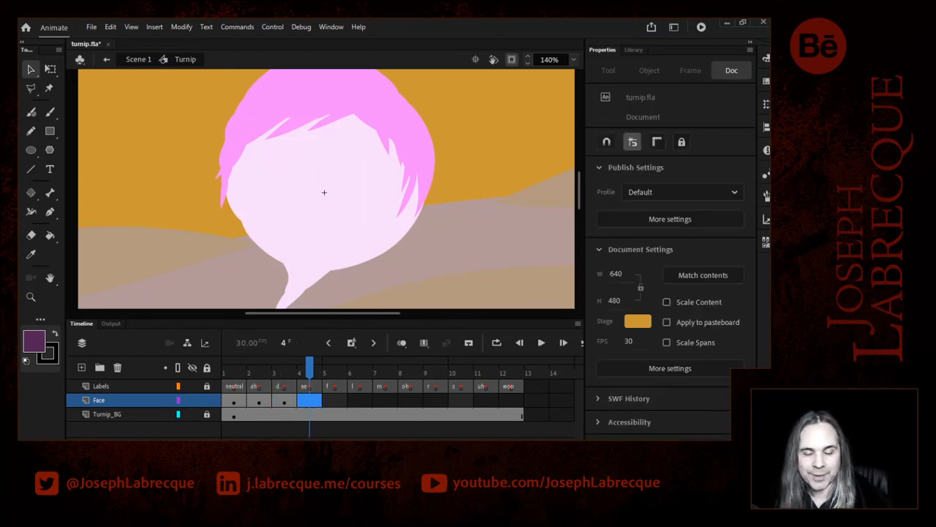
click(351, 342)
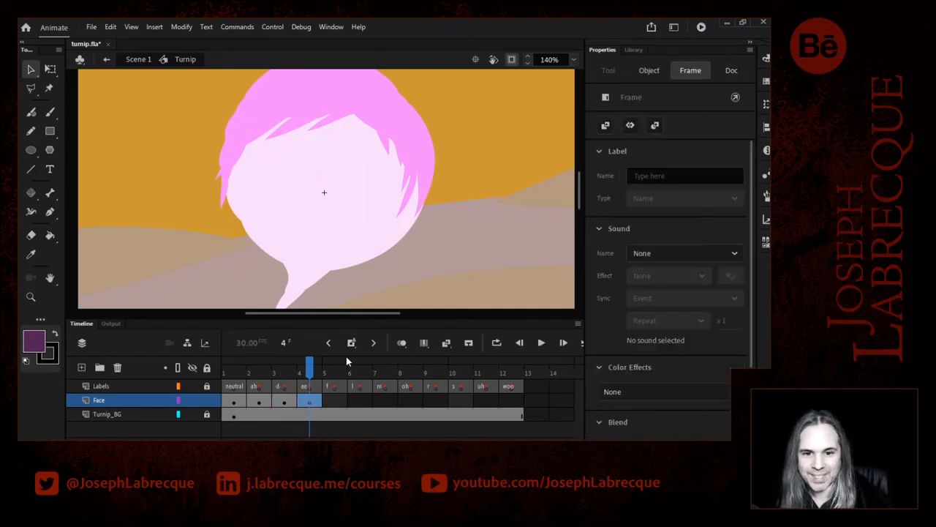
click(221, 243)
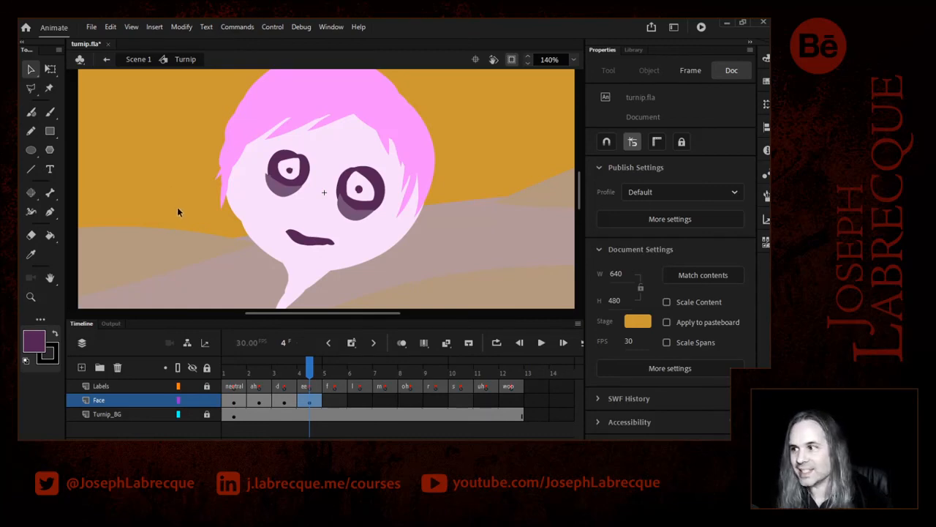
mouse_move(305, 245)
mouse_down()
mouse_move(300, 252)
mouse_move(307, 233)
mouse_up()
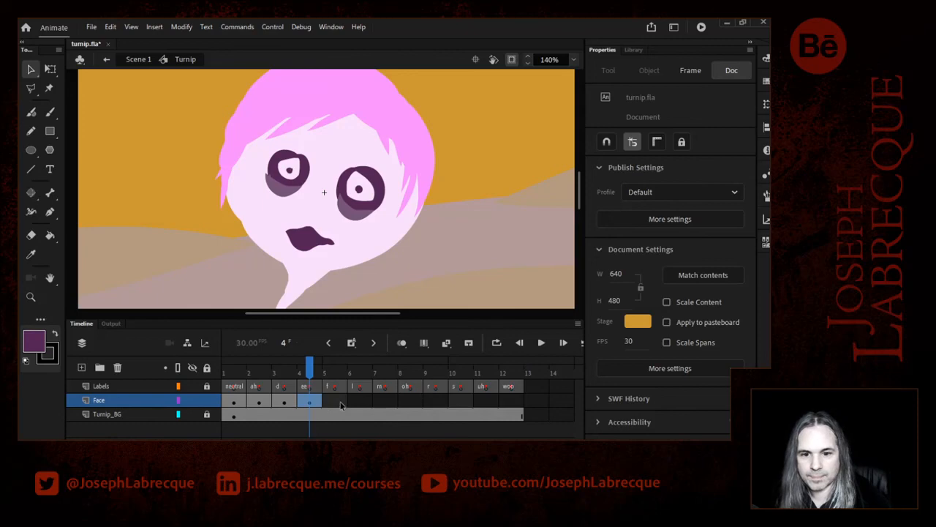
Insert a keyframe on the Face layer at frame 5 (f) and pull its mouth's lower edge up into a thin, wavy closed line.
click(342, 404)
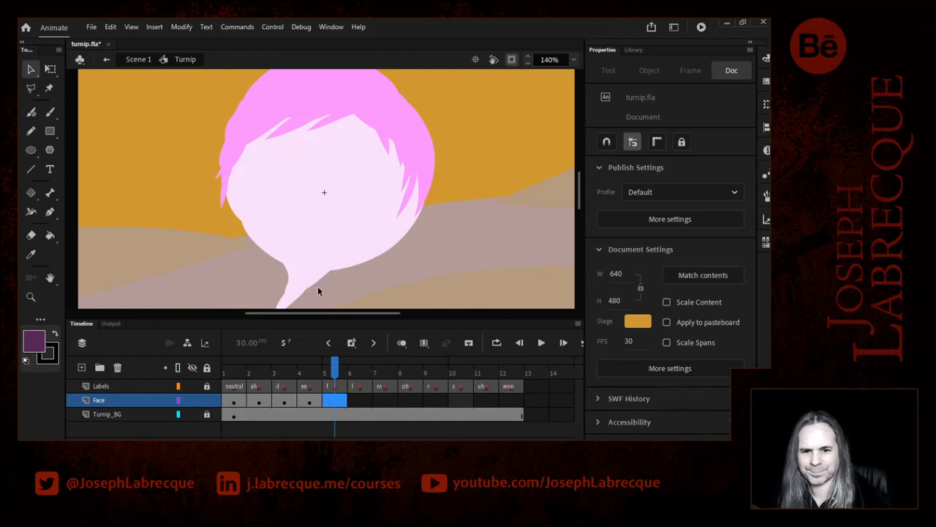
click(351, 343)
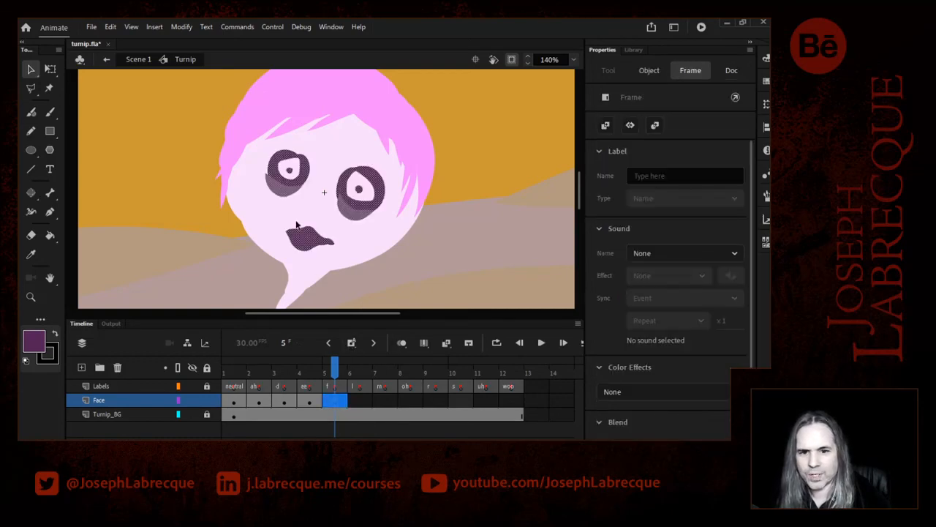
click(259, 281)
drag(313, 256, 307, 233)
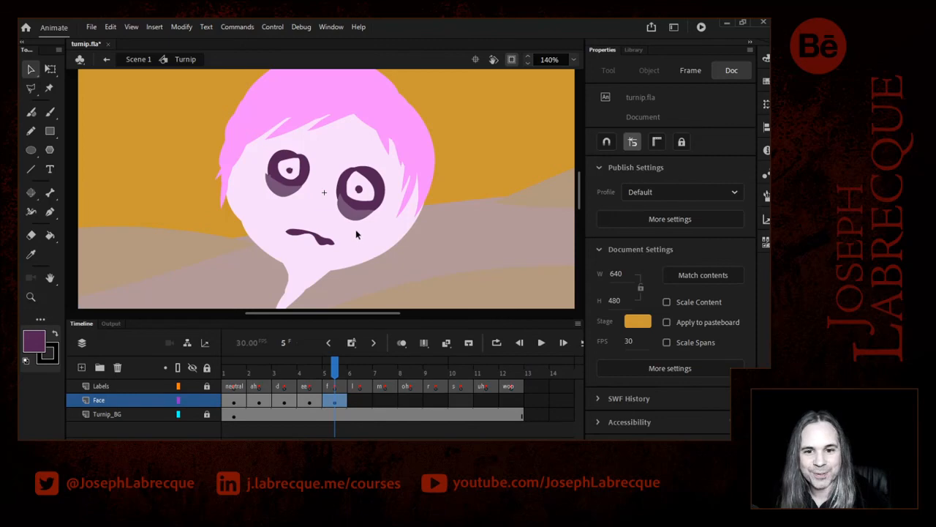
click(303, 235)
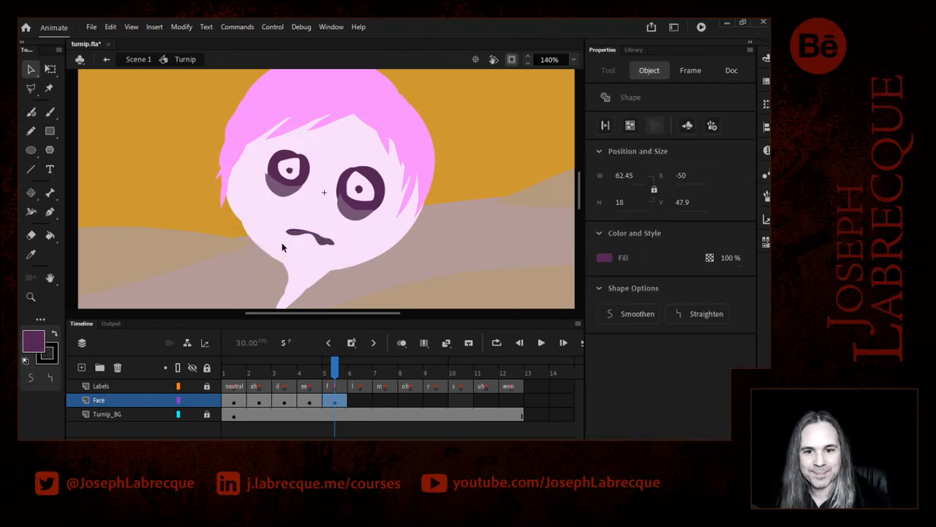
Insert a keyframe on the Face layer at frame 6 (l) and pull its mouth's lower edge down into a slightly open form.
click(574, 59)
click(590, 158)
key(space)
drag(395, 195, 388, 238)
click(378, 258)
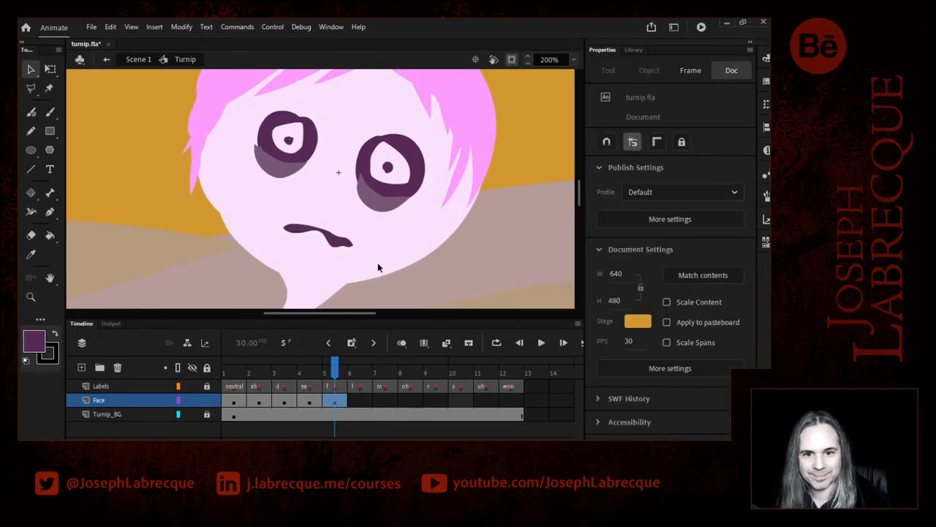
mouse_move(334, 368)
mouse_down()
mouse_move(302, 369)
mouse_move(336, 369)
mouse_up()
click(360, 401)
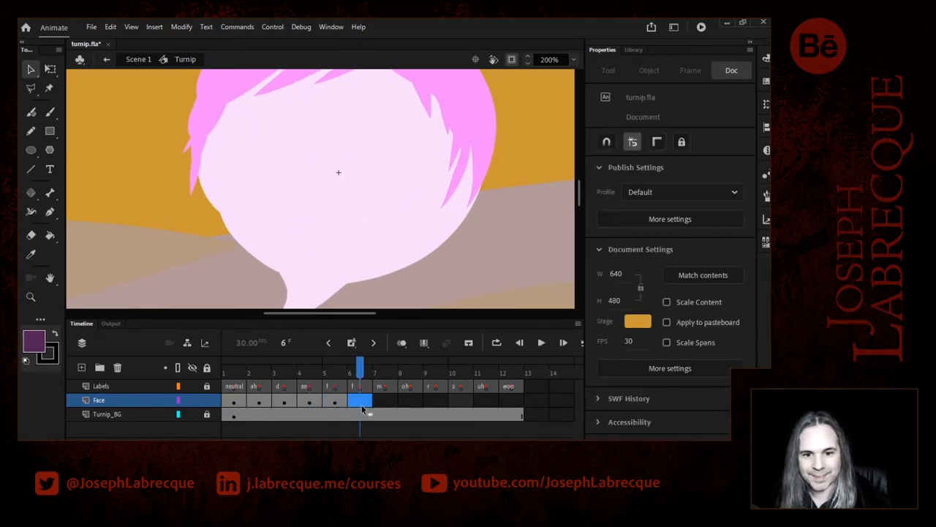
click(352, 345)
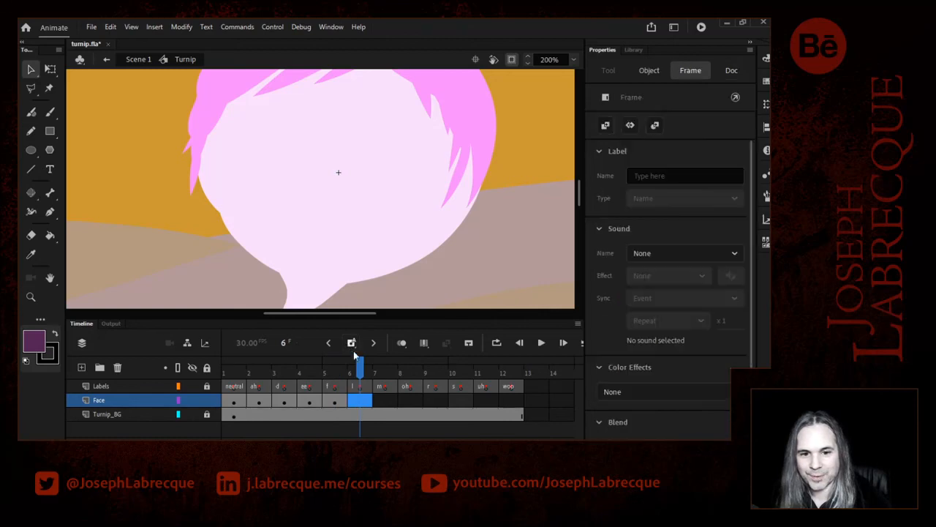
click(421, 293)
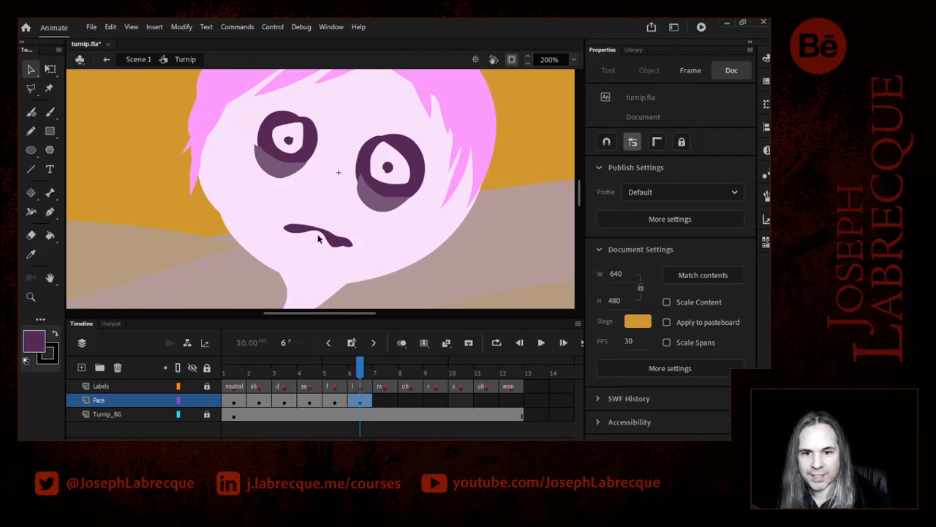
drag(307, 241, 305, 245)
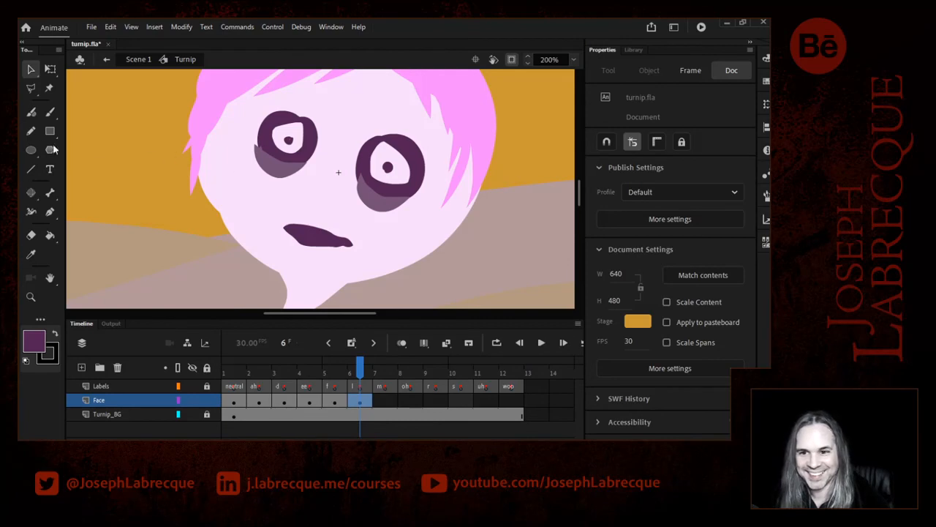
Paint a tongue about 21 by 14 px in the frame 6 mouth with the Fluid Brush, using the hair's pink as fill.
click(31, 112)
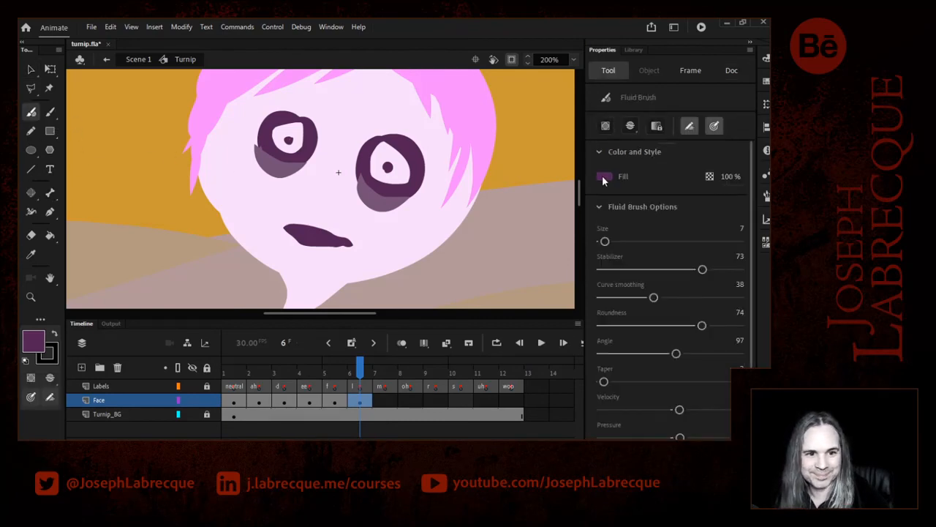
click(604, 177)
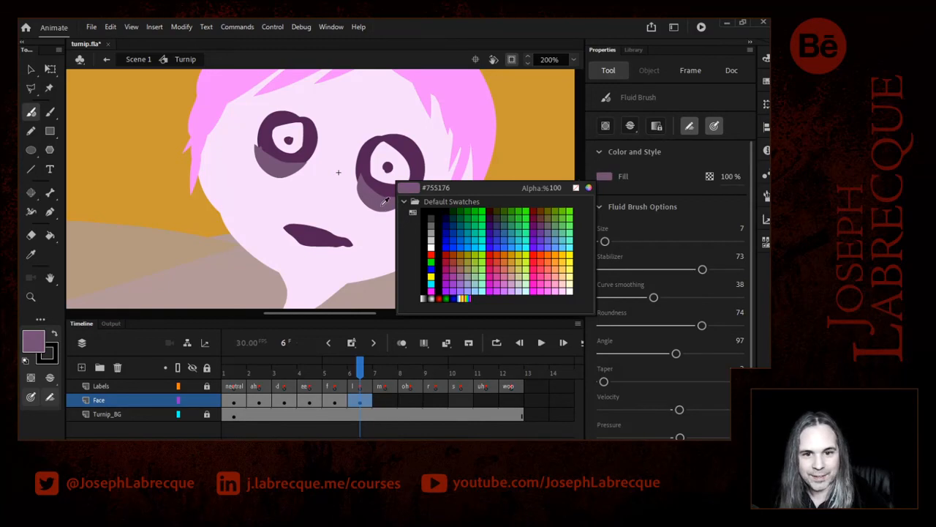
click(489, 120)
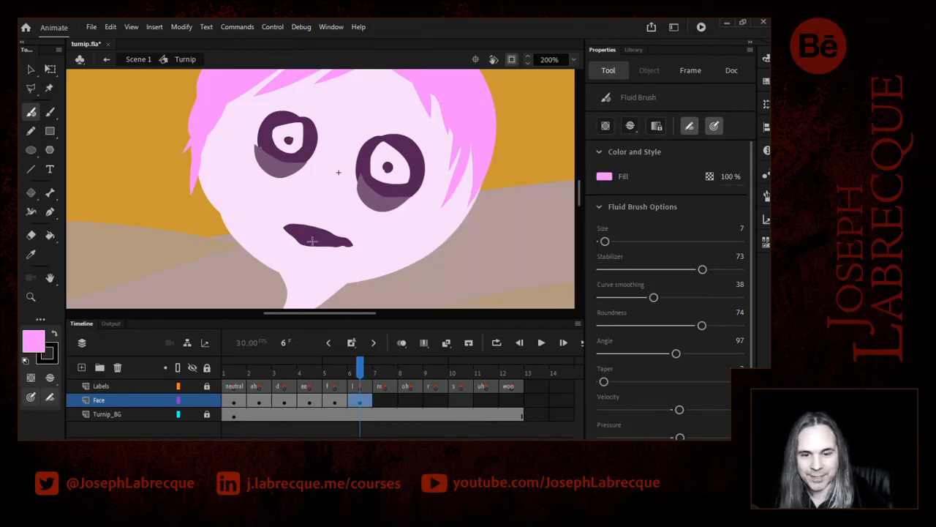
mouse_move(297, 237)
mouse_down()
mouse_move(319, 241)
mouse_move(302, 241)
mouse_up()
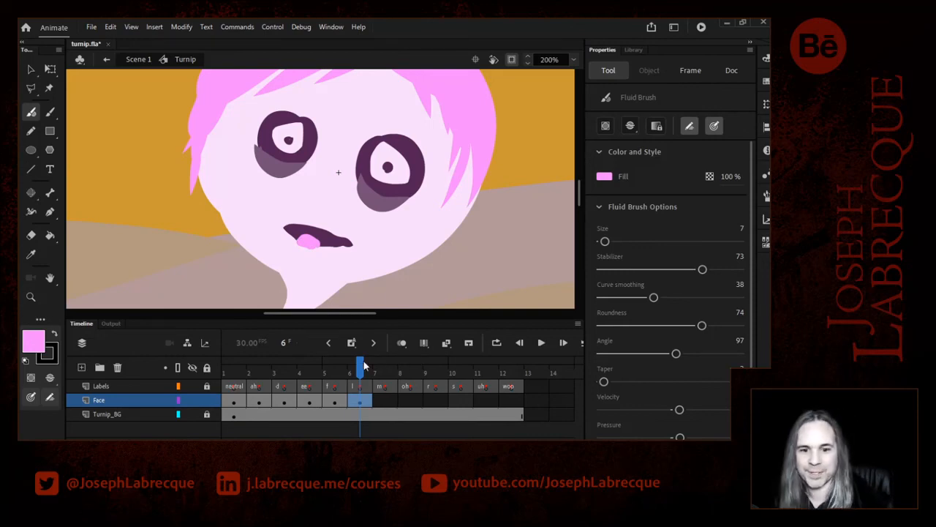
Insert a keyframe on the Face layer at frame 7 (m) and delete the pink tongue from its mouth.
click(387, 401)
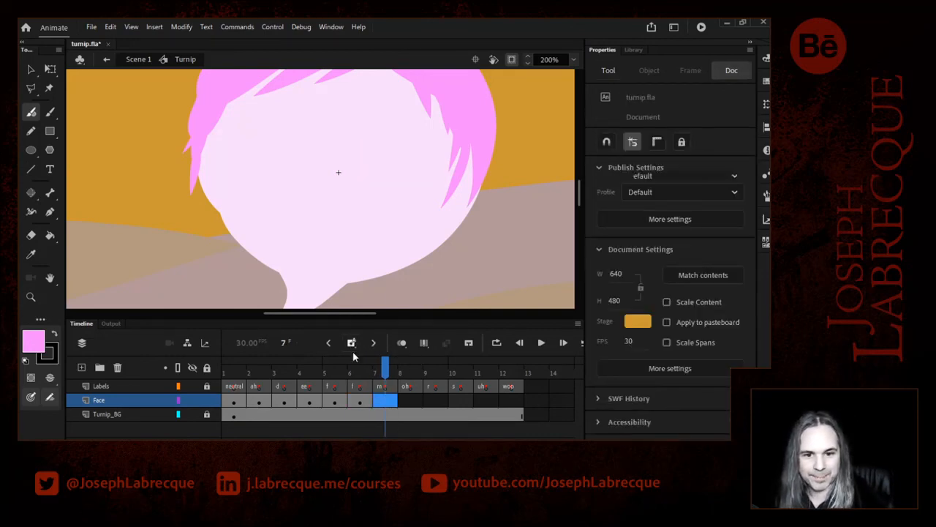
key(F6)
key(v)
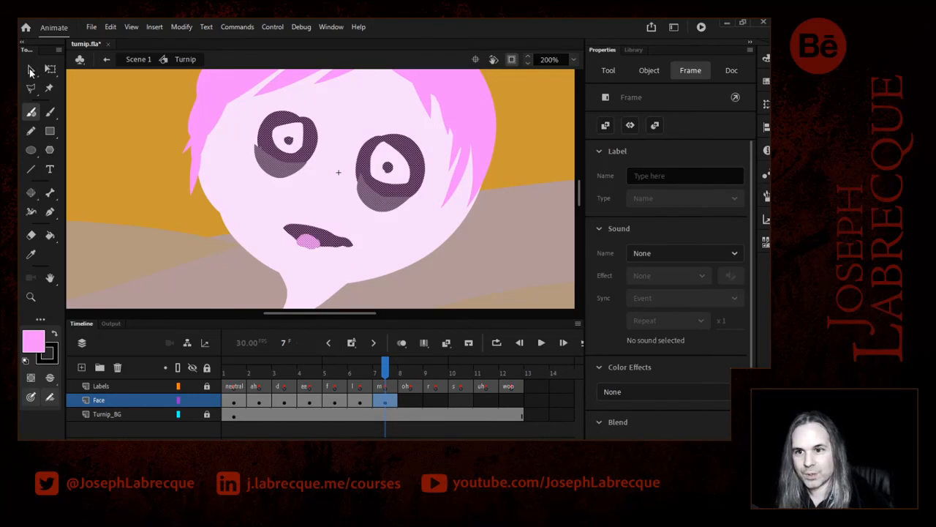
click(284, 253)
click(285, 250)
click(306, 244)
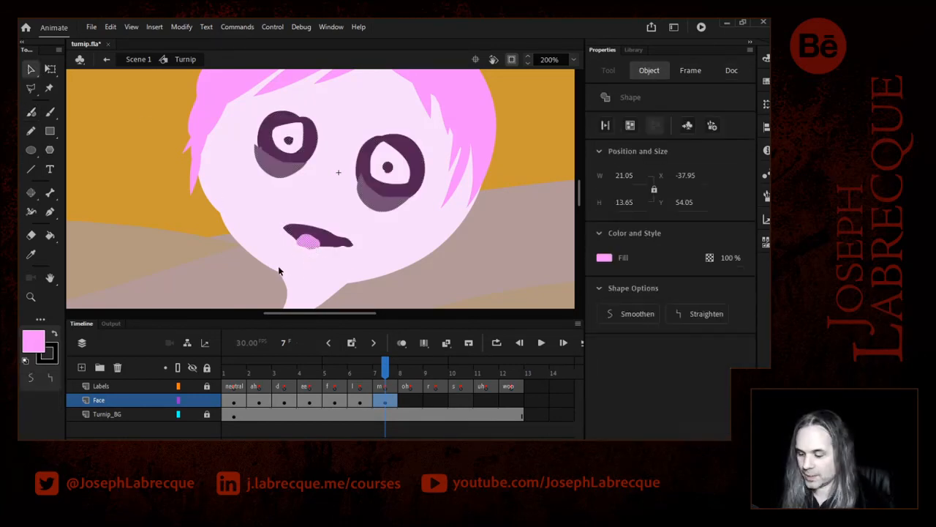
key(Delete)
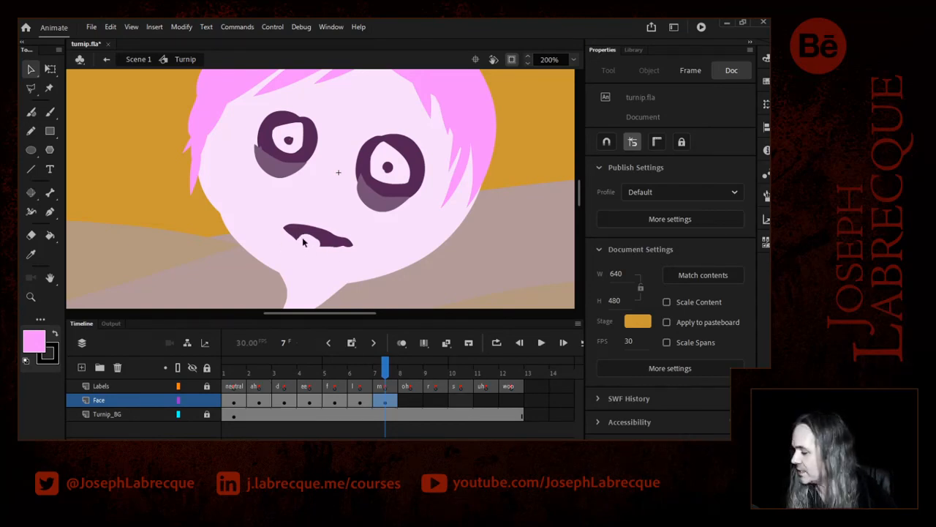
key(ctrl+z)
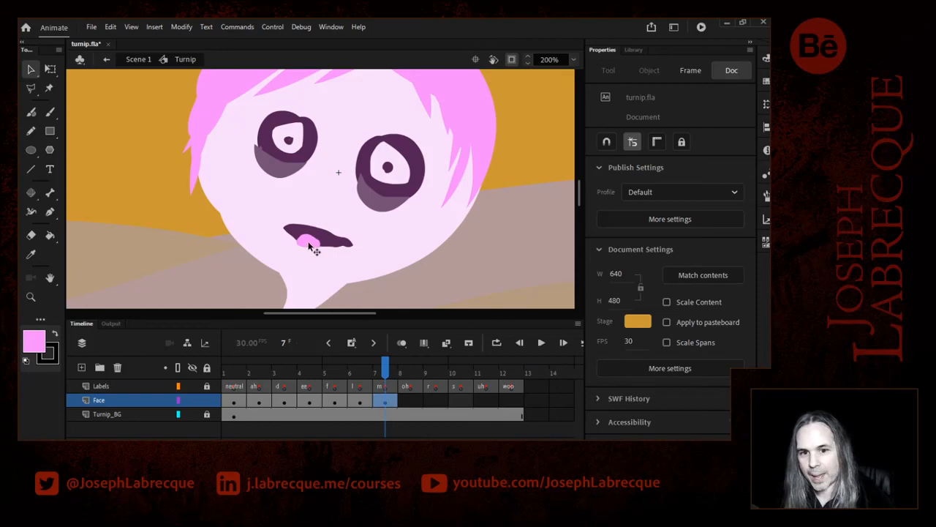
click(310, 244)
key(Delete)
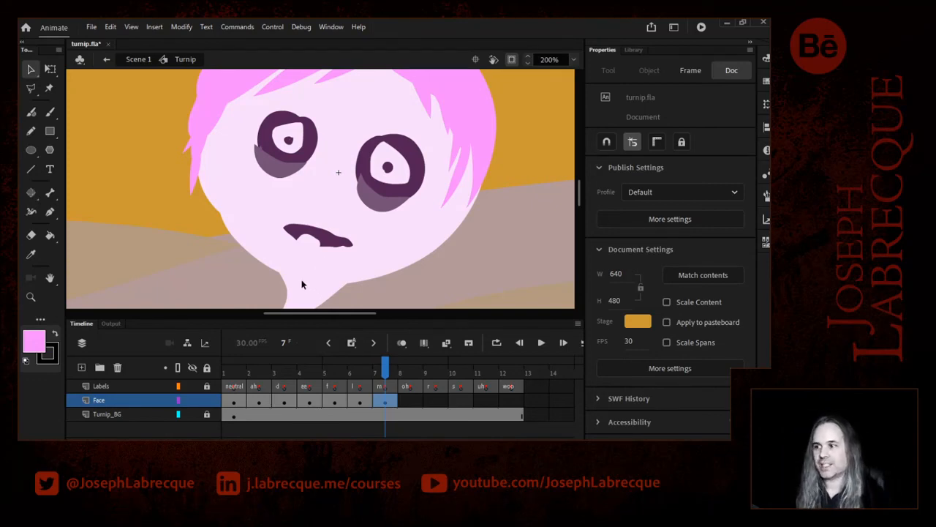
Convert the frame 7 mouth shape into a drawing object, break it apart into a plain shape again and deselect it.
click(329, 245)
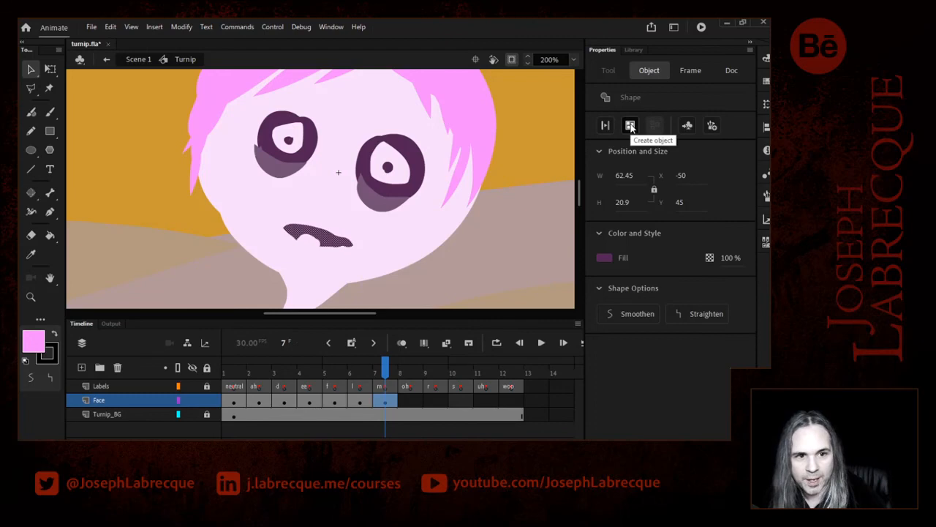
click(630, 126)
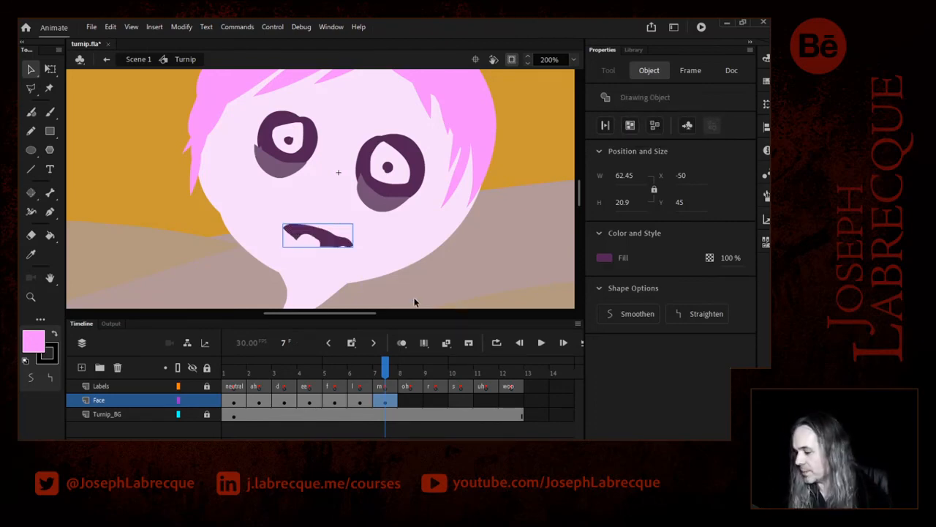
key(ctrl+b)
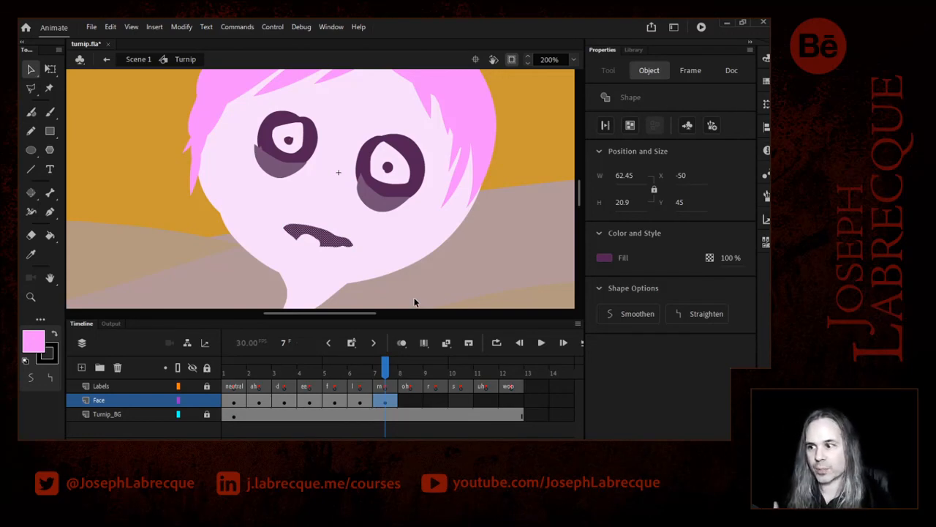
click(383, 260)
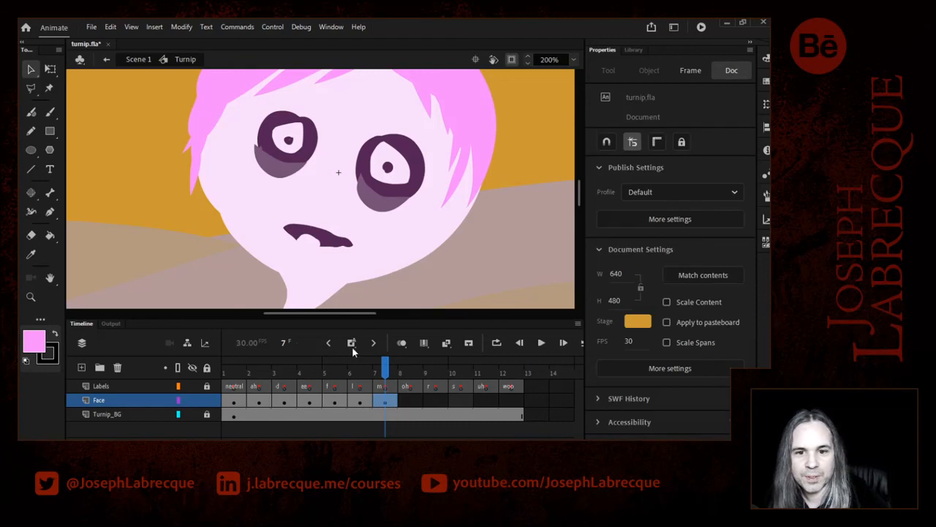
Delete the remaining dark purple mouth shape from frame 7 of the Face layer.
click(31, 69)
click(319, 234)
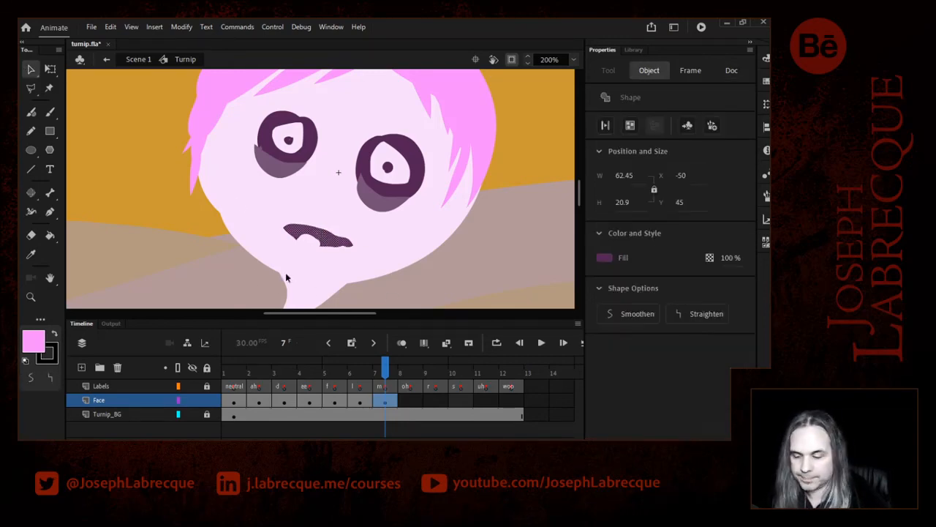
key(Delete)
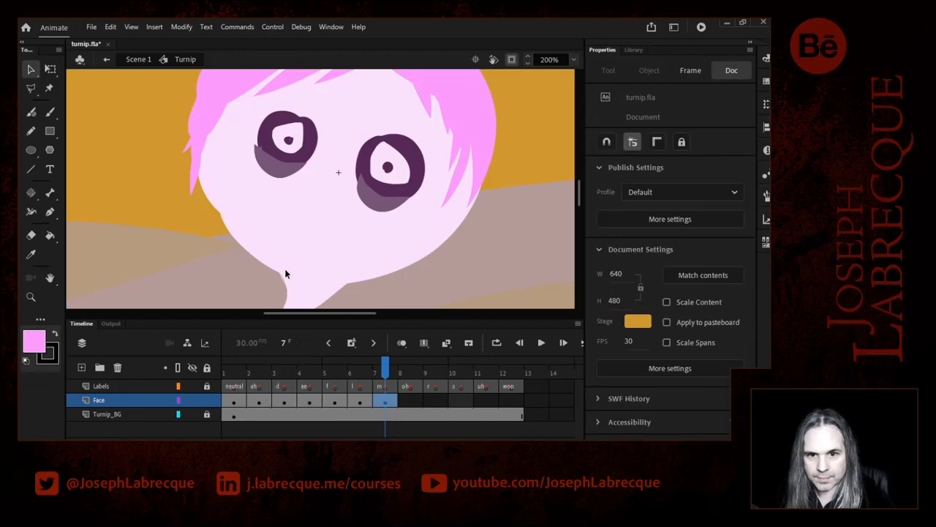
Paint a straight horizontal mouth in frame 7 with the Fluid Brush in the eyes' dark purple and bend its lower edge slightly upward.
click(34, 341)
click(310, 148)
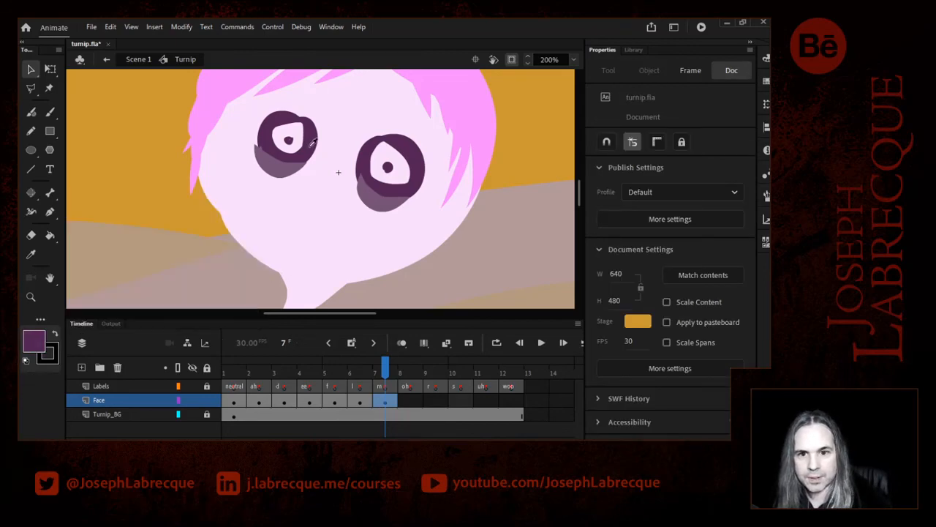
click(52, 110)
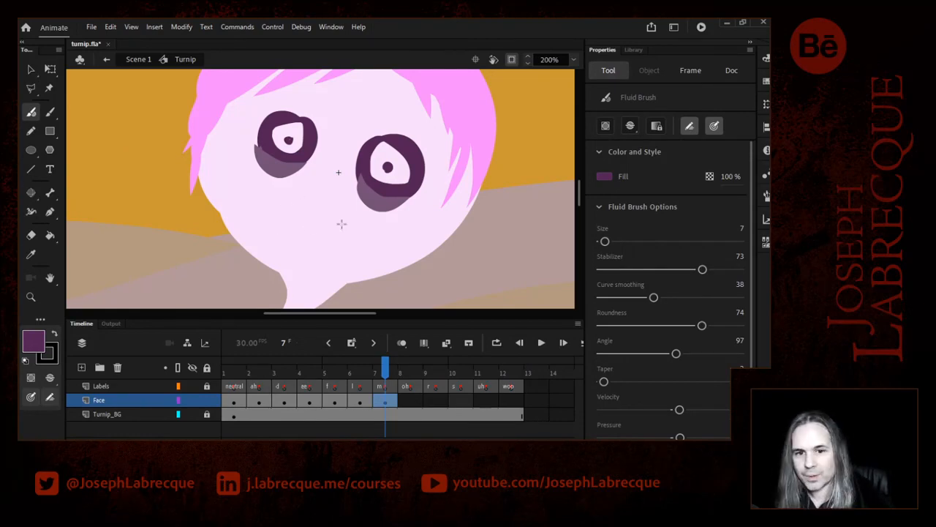
drag(291, 226, 366, 227)
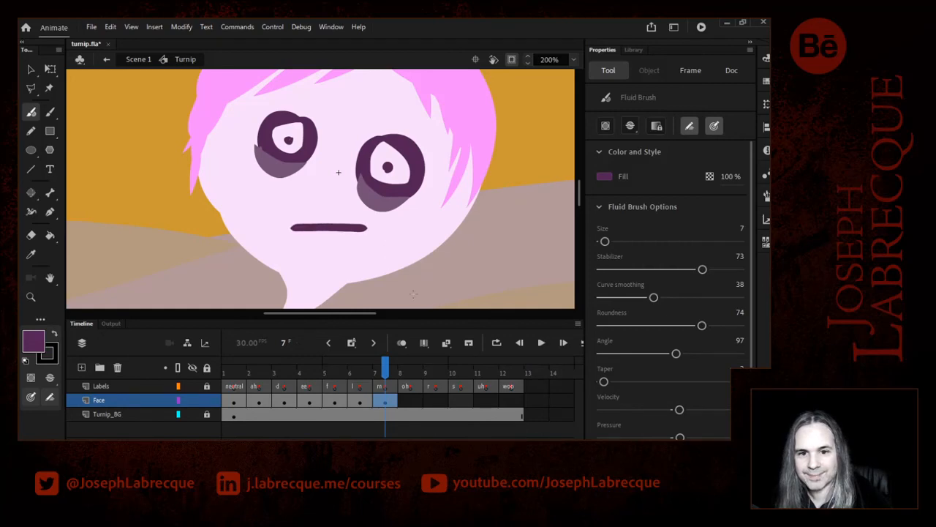
click(32, 69)
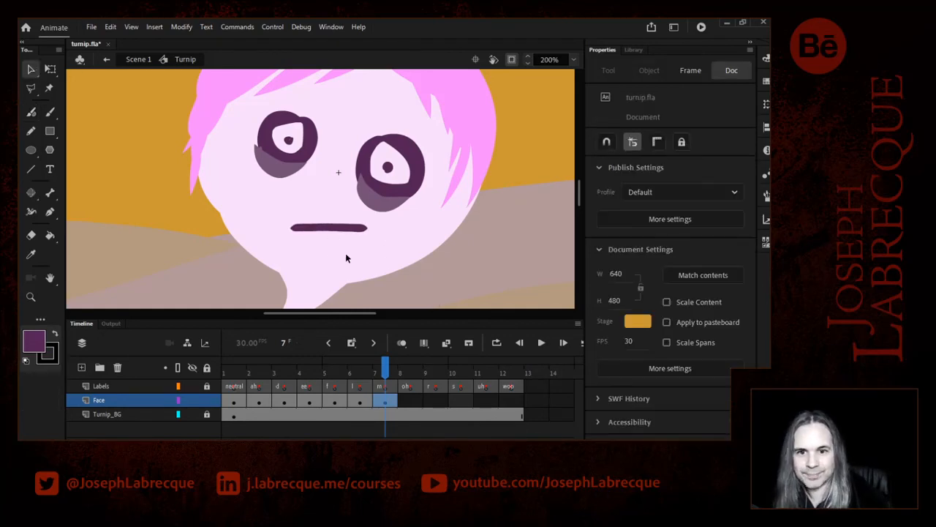
drag(322, 235, 323, 232)
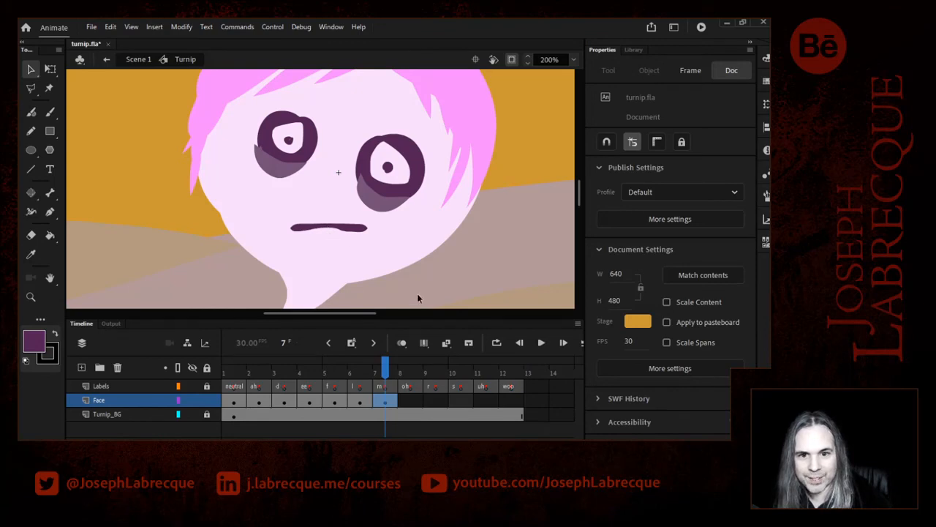
Insert a keyframe on the Face layer at frame 8 (oh) and delete the closed mouth from it.
mouse_move(384, 368)
mouse_down()
mouse_move(234, 369)
mouse_move(385, 368)
mouse_move(330, 368)
mouse_move(398, 359)
mouse_move(384, 361)
mouse_up()
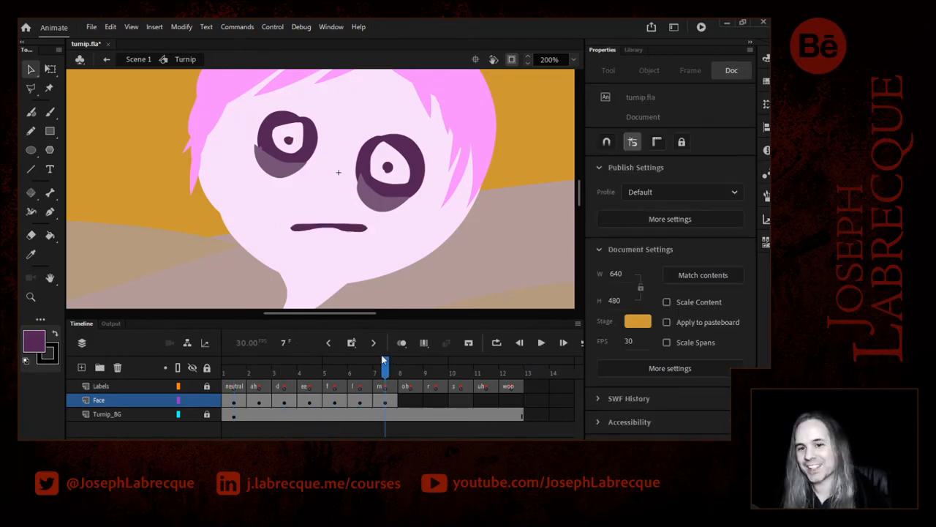
click(412, 400)
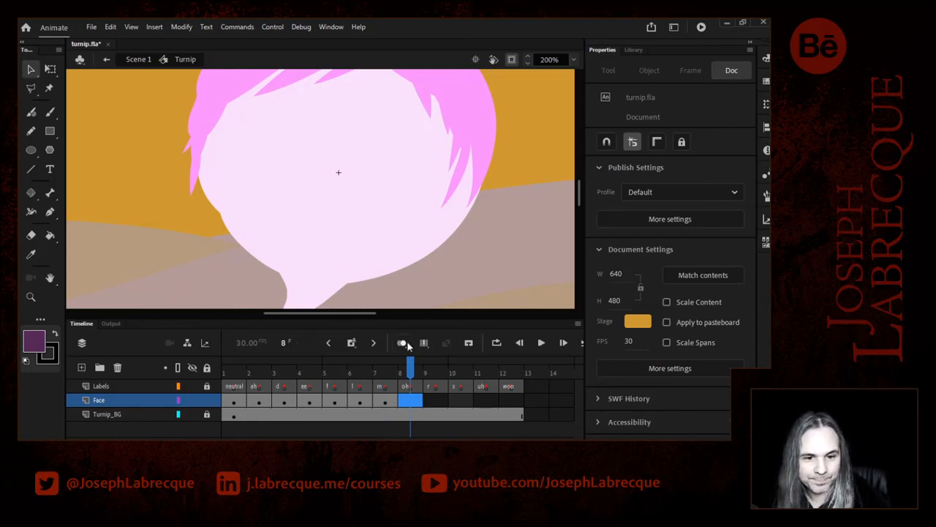
click(351, 344)
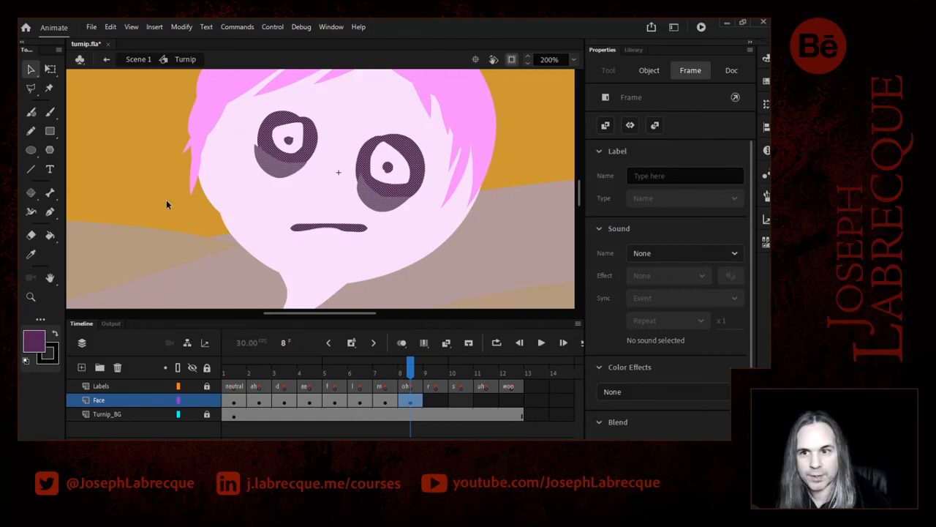
click(476, 299)
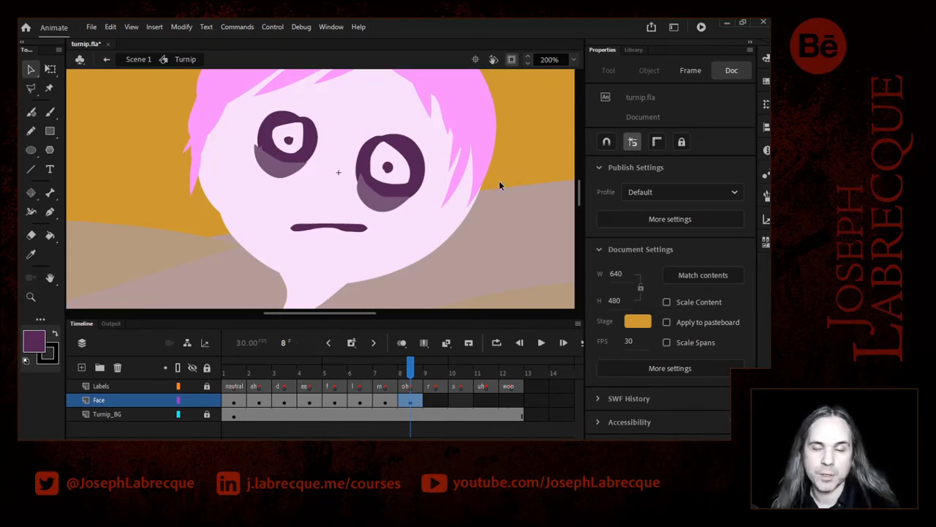
click(338, 228)
key(Delete)
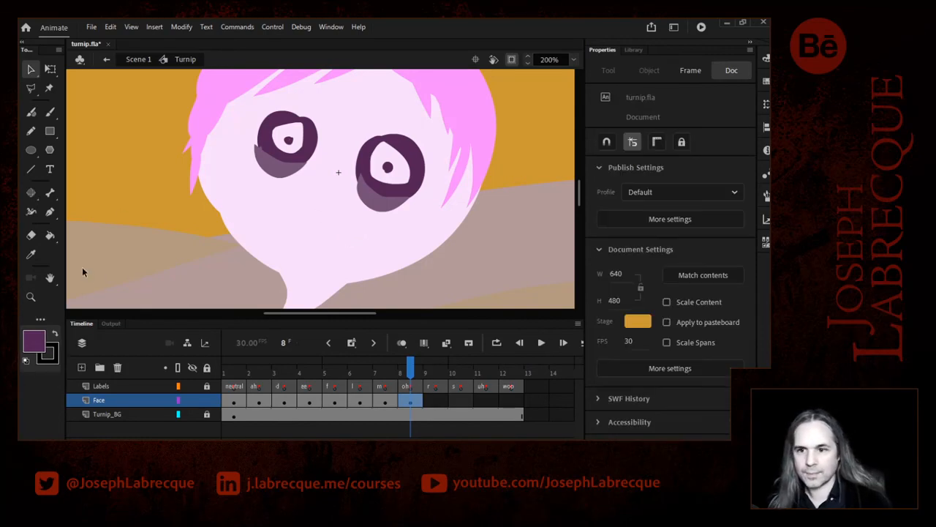
Paint a round open mouth about 24 × 28 px in frame 8 of the Face layer with the dark purple Fluid Brush.
click(33, 113)
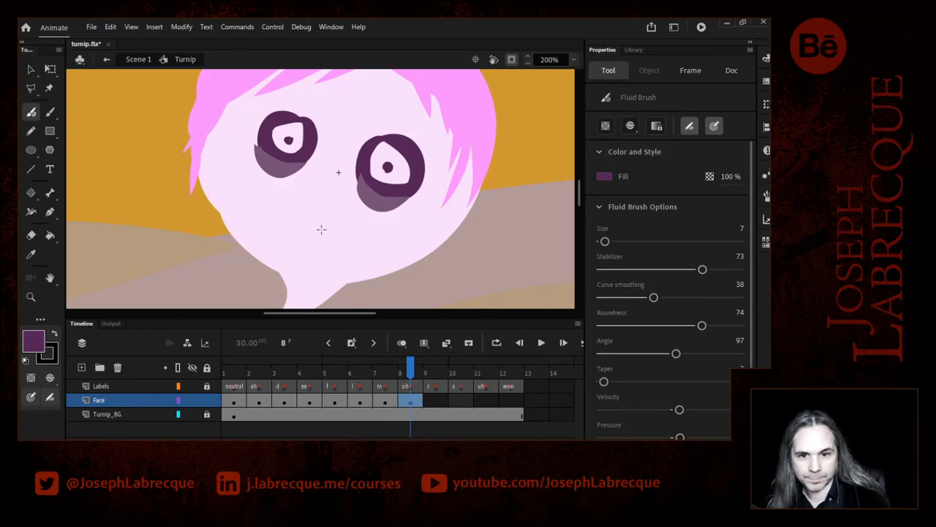
mouse_move(324, 224)
mouse_down()
mouse_move(314, 220)
mouse_move(322, 227)
mouse_up()
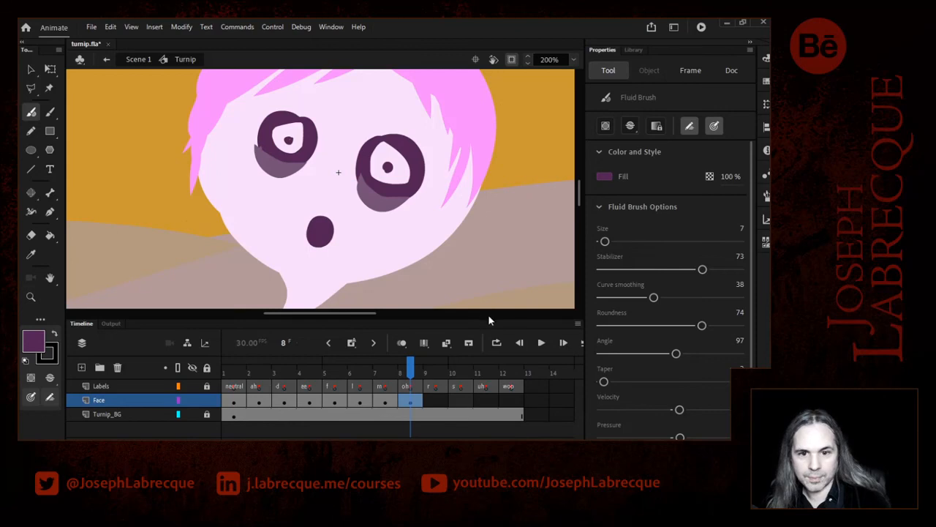
Delete the dark purple pupils and rings of both eyes in frame 8, keeping only the shadows beneath them.
click(31, 69)
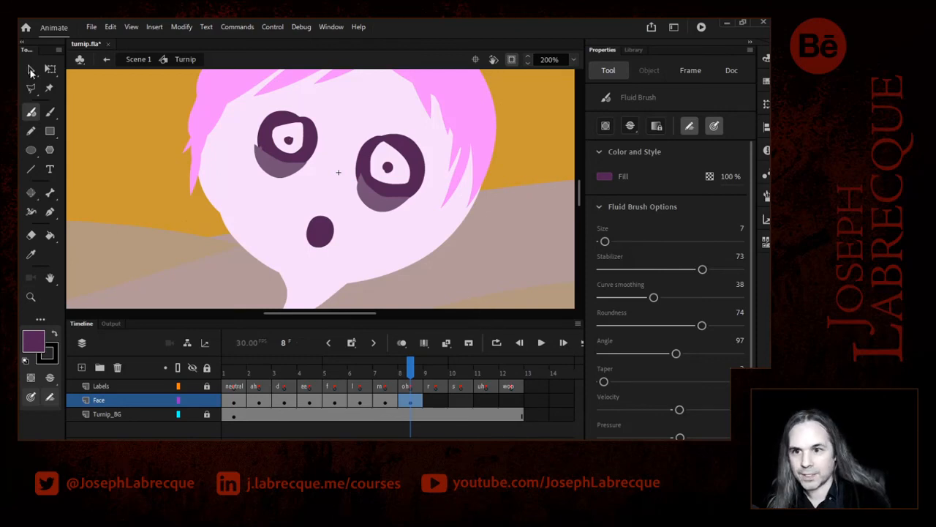
click(289, 142)
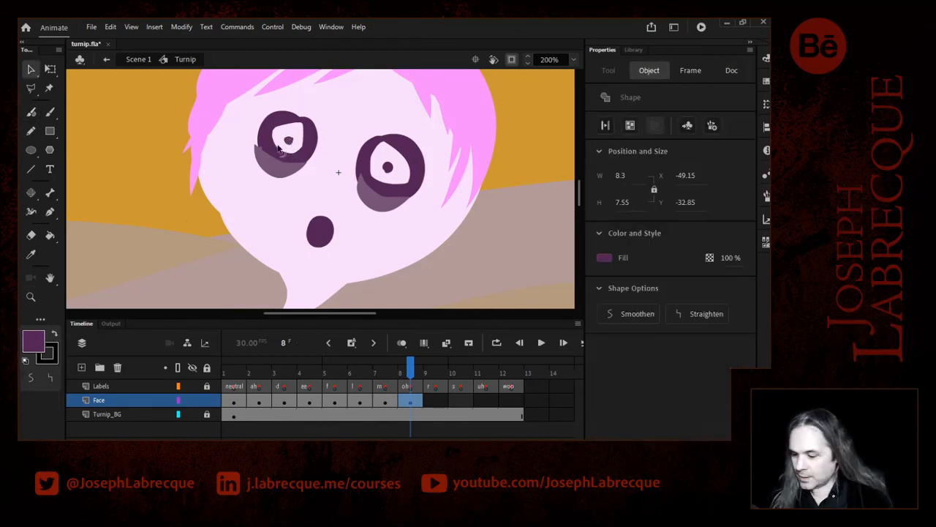
key(Delete)
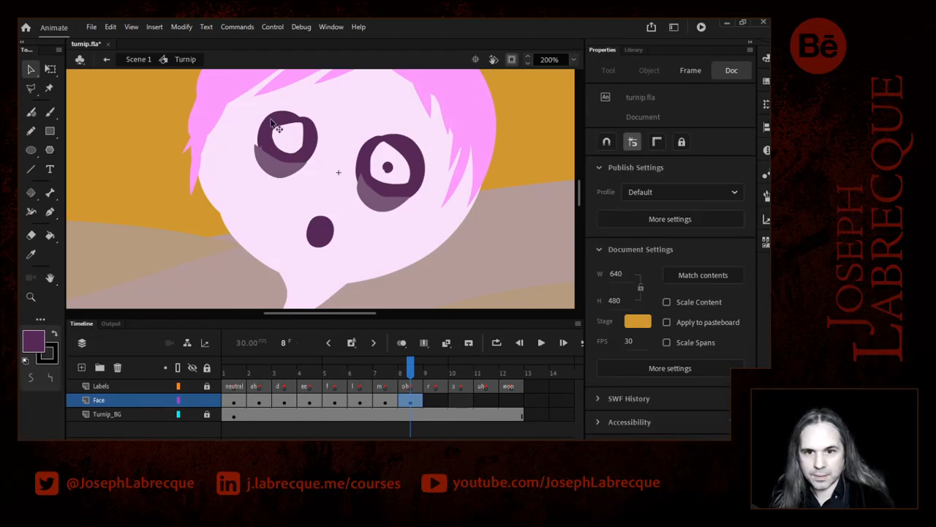
click(274, 124)
key(Delete)
click(389, 145)
key(Delete)
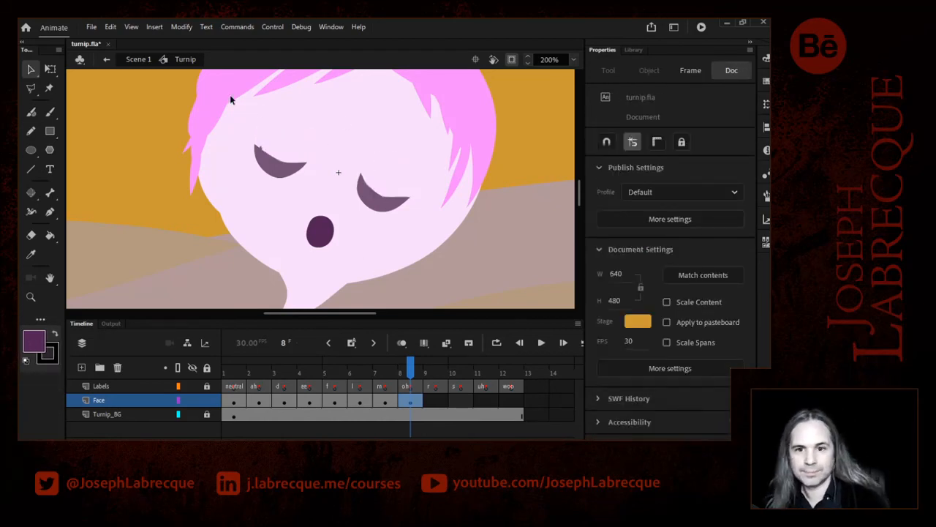
Paint closed eyelids in dark purple along the upper edge of both eye shadows in frame 8 with the Fluid Brush.
click(31, 112)
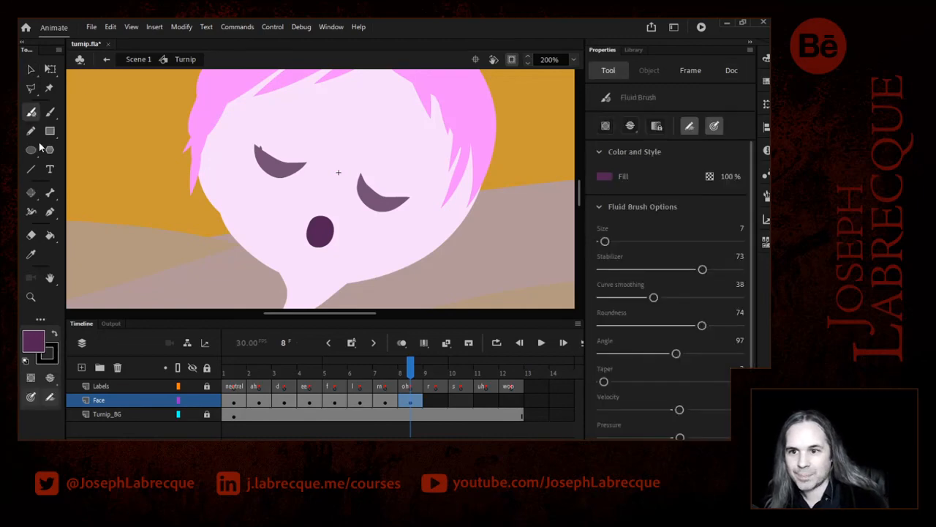
mouse_move(361, 170)
mouse_down()
mouse_move(389, 196)
mouse_move(411, 199)
mouse_up()
drag(307, 159, 255, 138)
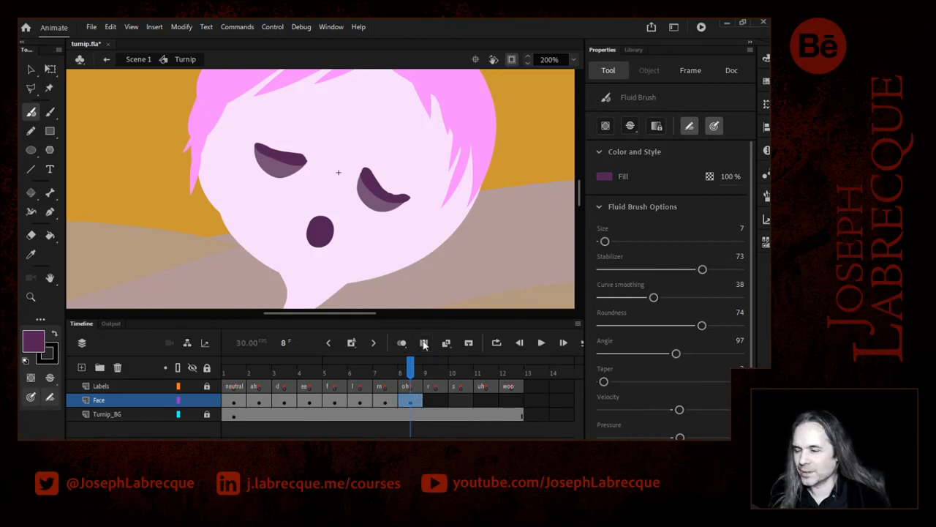
Insert a keyframe on the Face layer at frame 9 (r) and delete the closed eyes from it.
click(435, 401)
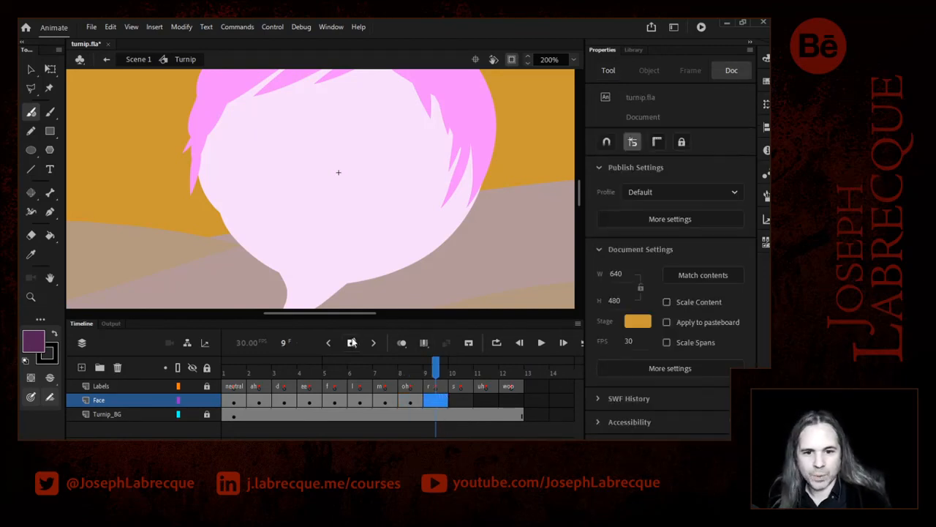
key(F7)
key(ctrl+shift+v)
click(30, 68)
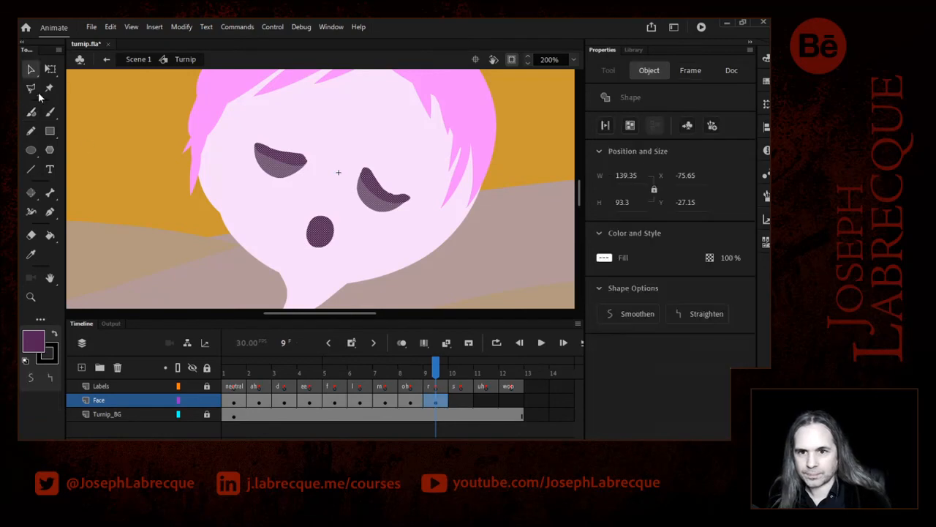
click(320, 114)
mouse_move(402, 218)
mouse_down()
mouse_move(354, 149)
mouse_move(234, 192)
mouse_up()
key(Delete)
key(Delete)
Copy both open eyes from frame 7 and paste them in place in frame 9 of the Face layer.
drag(409, 372, 381, 375)
mouse_move(426, 221)
mouse_down()
mouse_move(335, 133)
mouse_move(229, 82)
mouse_up()
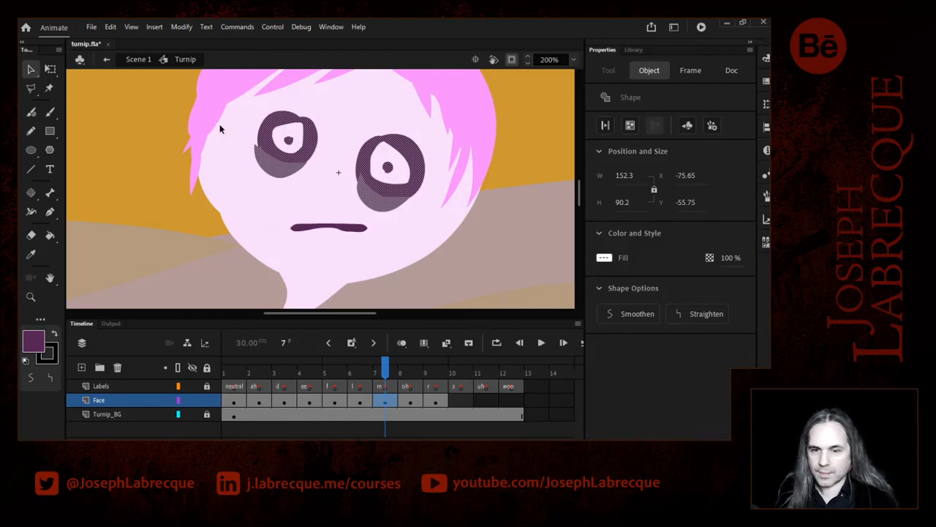
key(Delete)
click(431, 371)
right_click(377, 171)
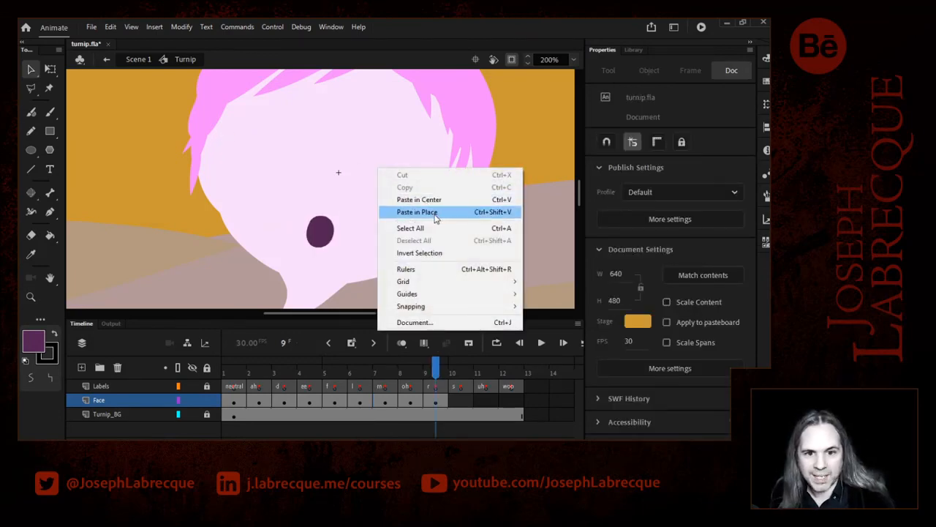
click(457, 218)
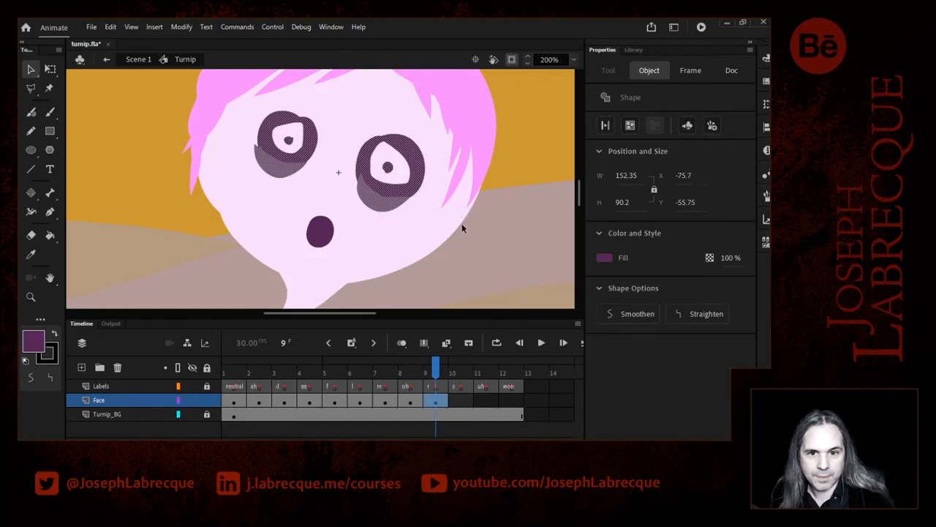
click(397, 256)
mouse_move(431, 369)
mouse_down()
mouse_move(395, 368)
mouse_move(427, 369)
mouse_up()
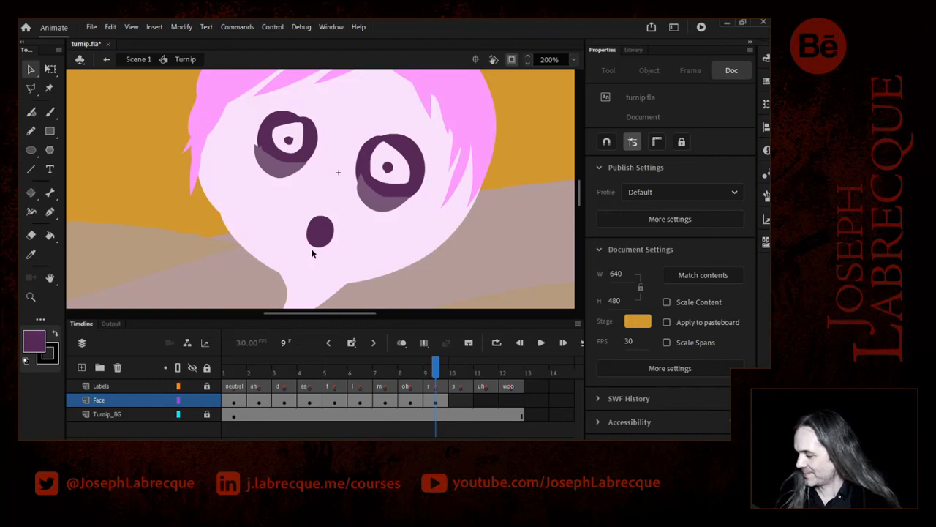
Widen the frame 9 mouth with the Fluid Brush and paint a tongue about 15 × 15 px inside it in the hair's pink.
click(441, 403)
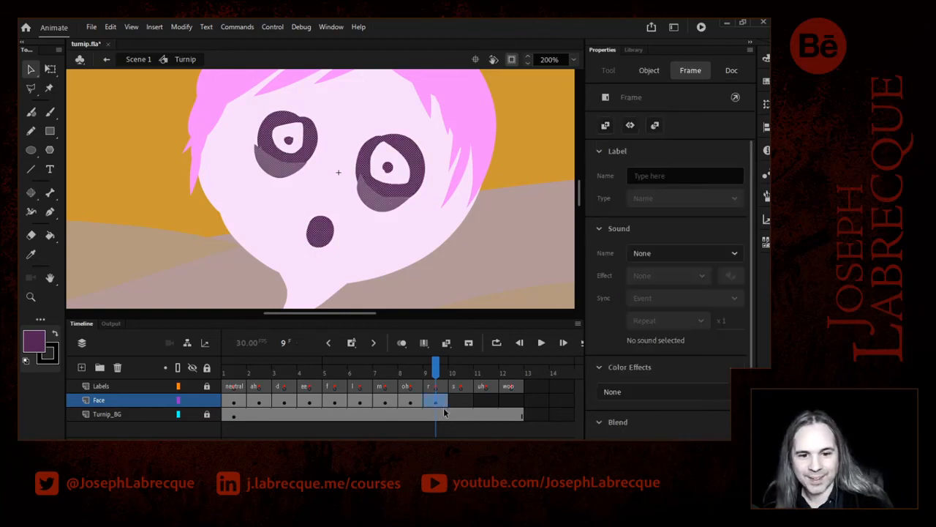
click(345, 269)
click(321, 240)
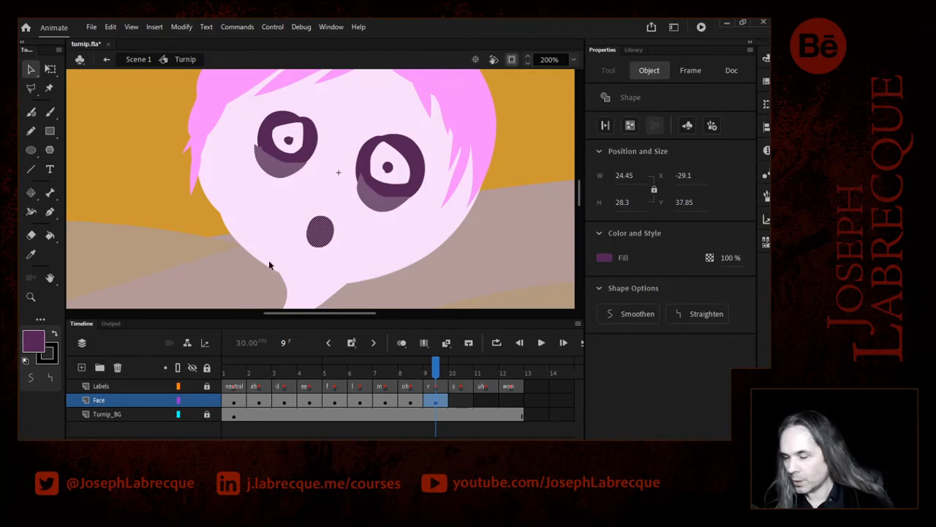
click(30, 112)
mouse_move(327, 229)
mouse_down()
mouse_move(319, 219)
mouse_move(298, 228)
mouse_move(322, 245)
mouse_move(334, 224)
mouse_move(306, 222)
mouse_move(302, 233)
mouse_up()
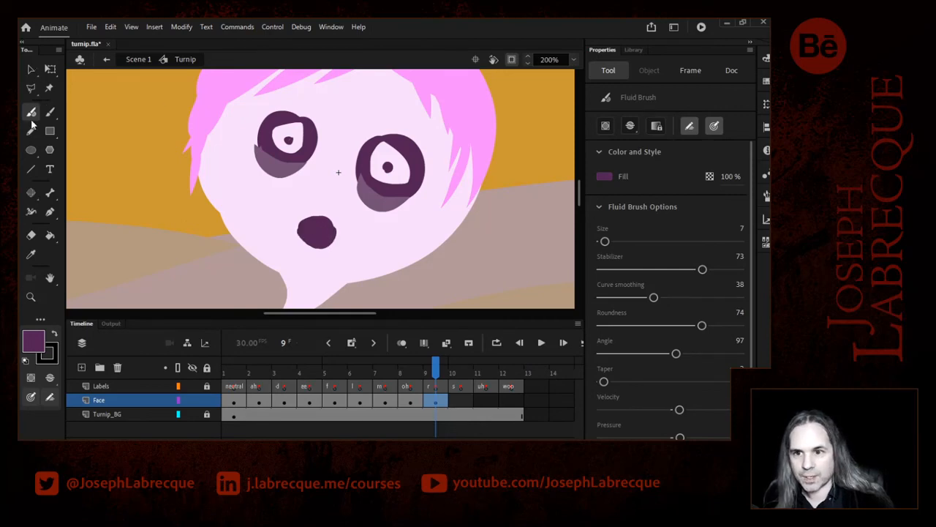
click(33, 340)
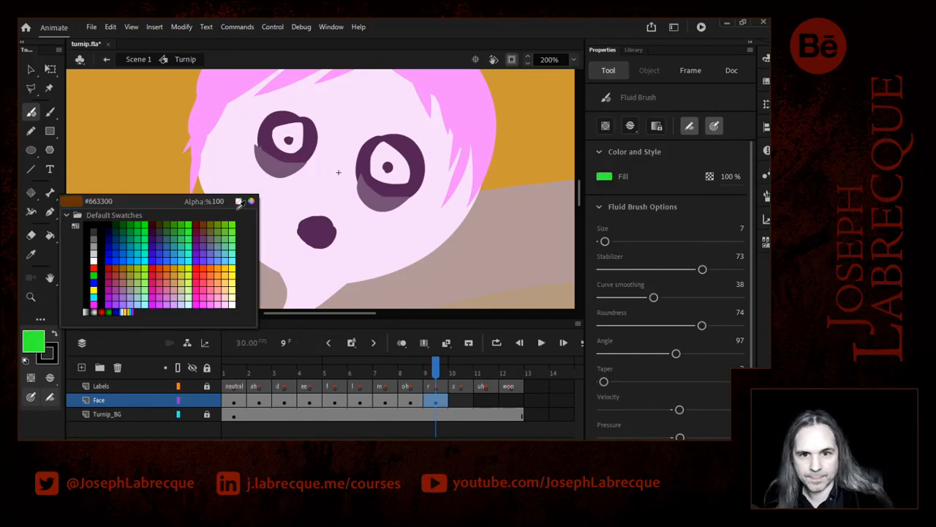
click(482, 111)
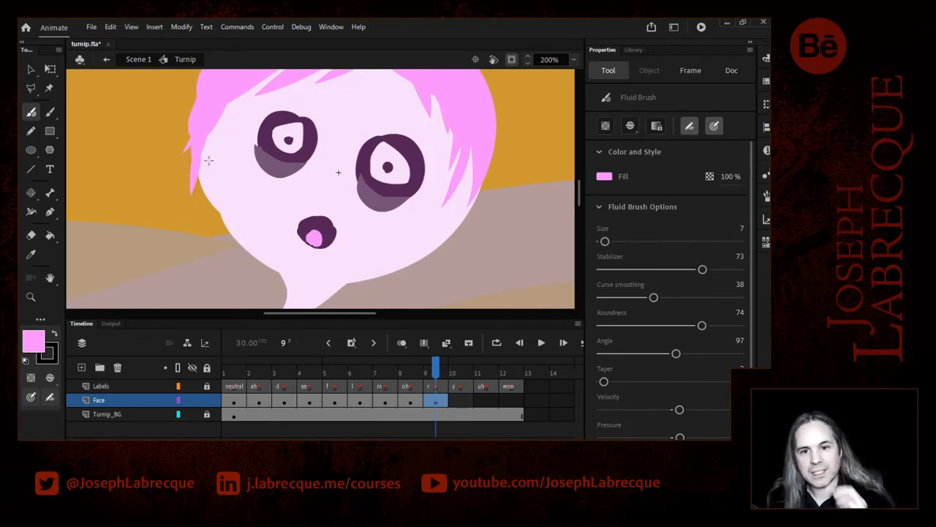
Insert a keyframe on the Face layer at frame 10 (s) and delete the mouth and tongue from it.
click(459, 372)
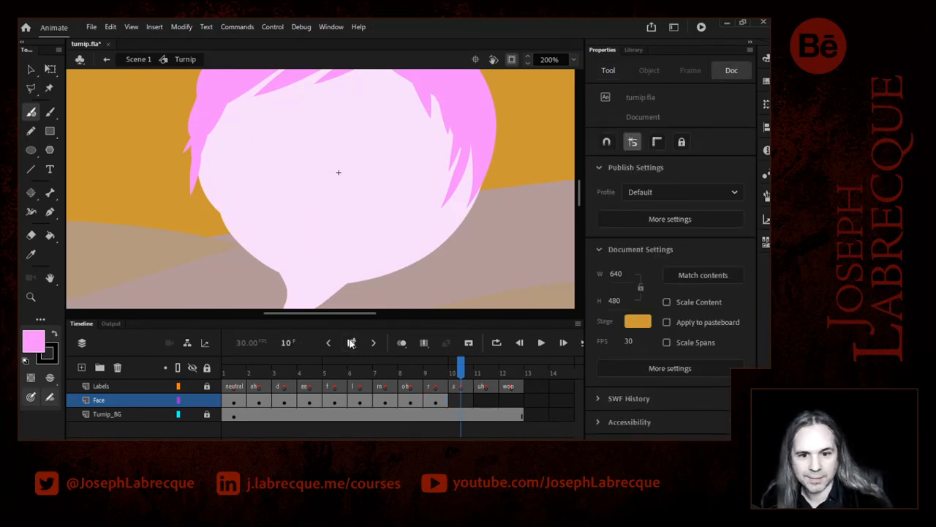
click(463, 406)
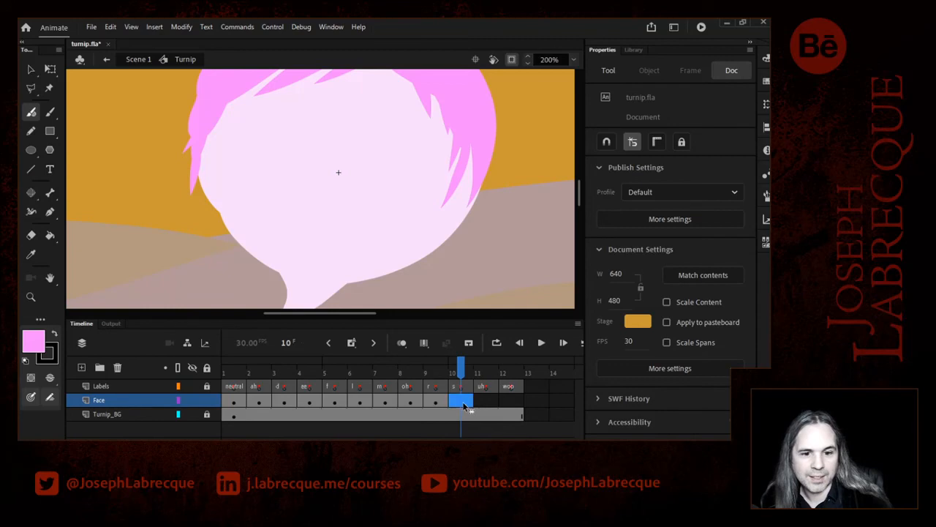
click(352, 343)
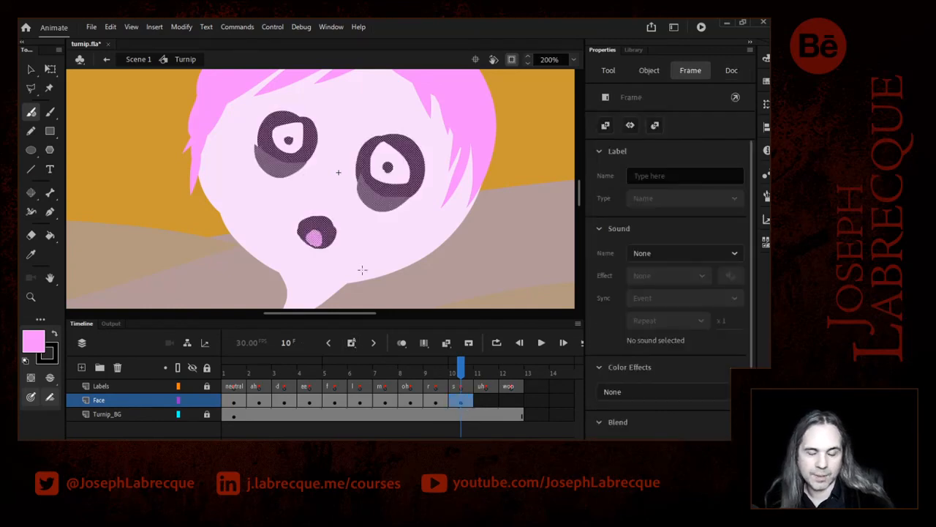
click(31, 69)
click(215, 273)
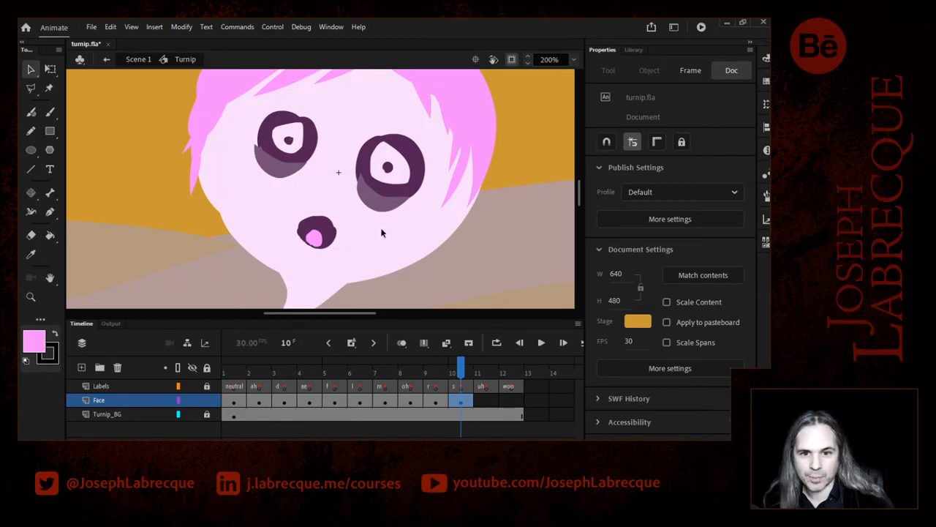
mouse_move(578, 190)
mouse_down()
mouse_move(578, 198)
mouse_move(577, 180)
mouse_move(575, 205)
mouse_move(567, 172)
mouse_move(575, 195)
mouse_up()
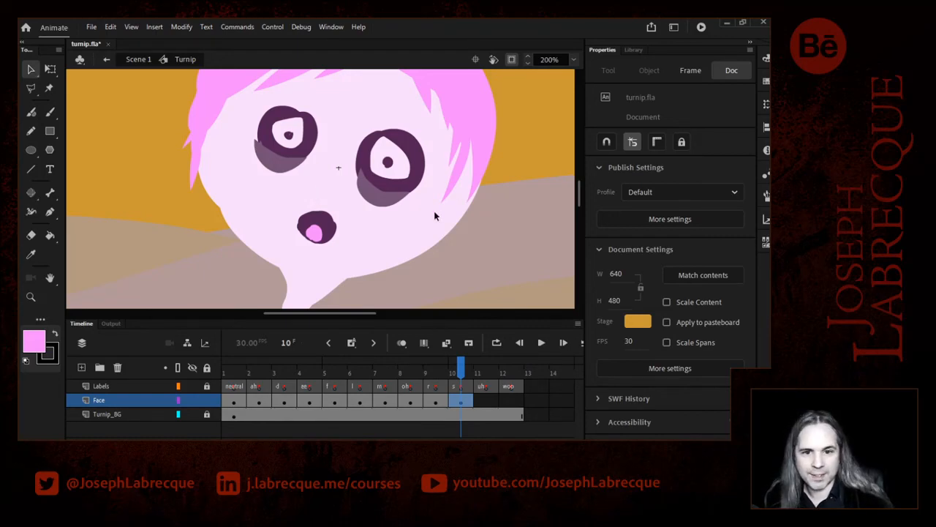
click(315, 232)
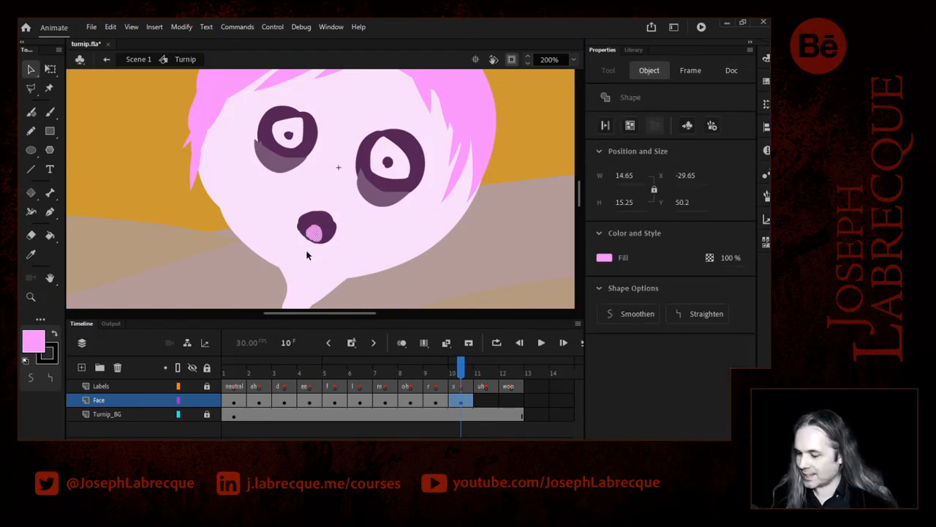
click(306, 255)
click(320, 241)
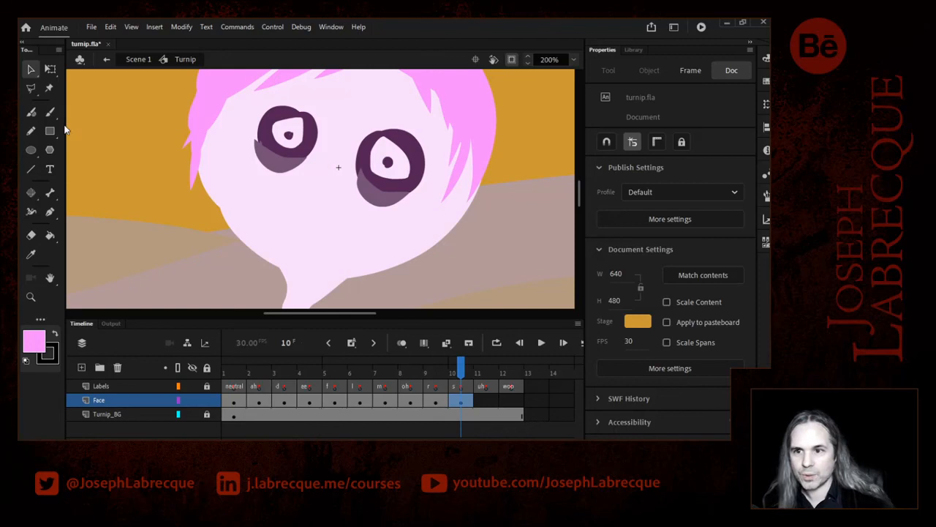
Paint a thin, slanted closed mouth in frame 10 with the Fluid Brush in the eyes' dark purple and bend its edges into a narrower curve.
click(31, 111)
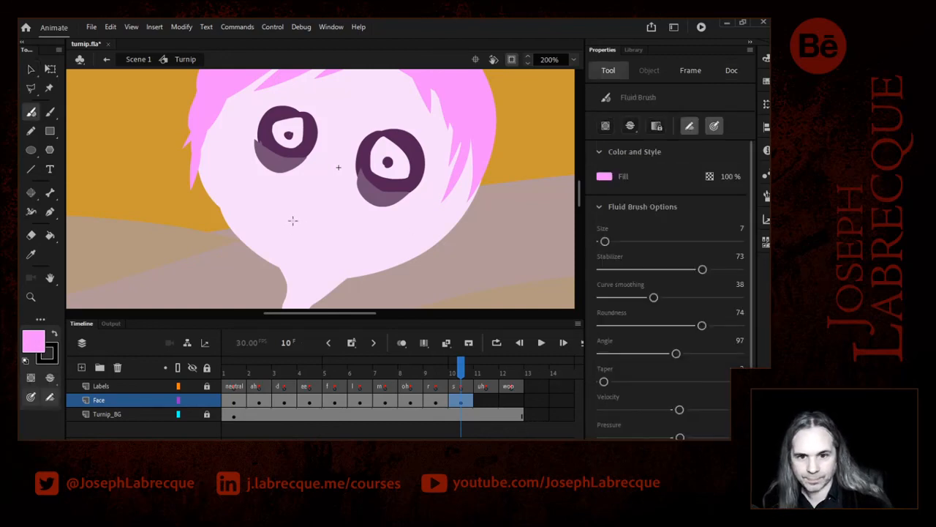
drag(287, 218, 347, 236)
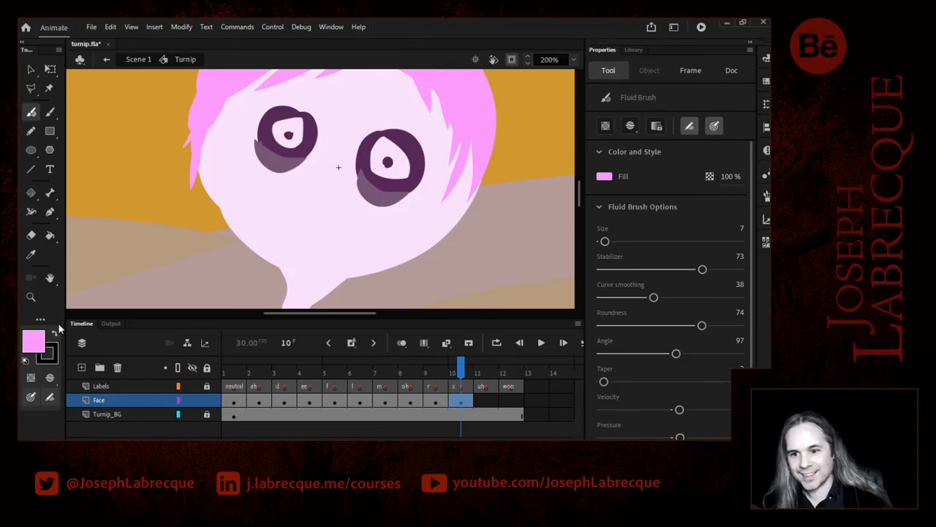
click(34, 341)
click(315, 135)
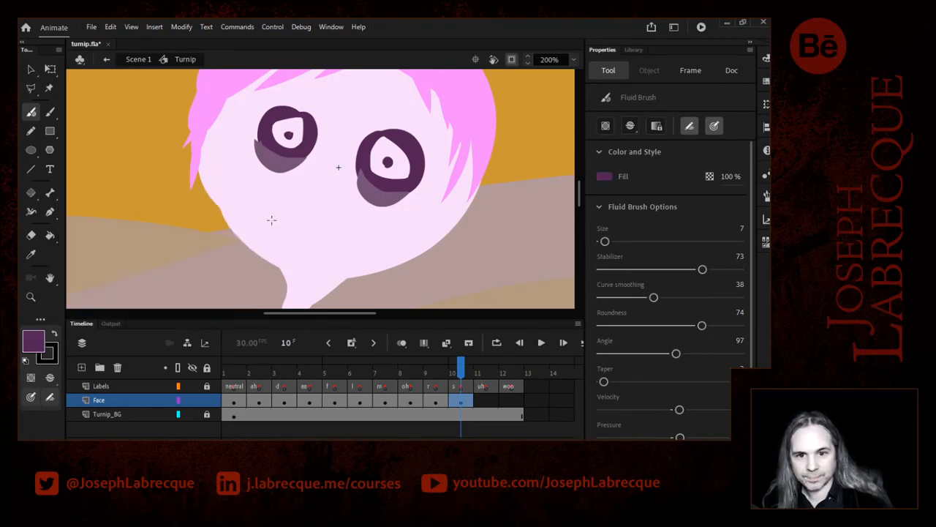
drag(269, 216, 372, 240)
click(31, 70)
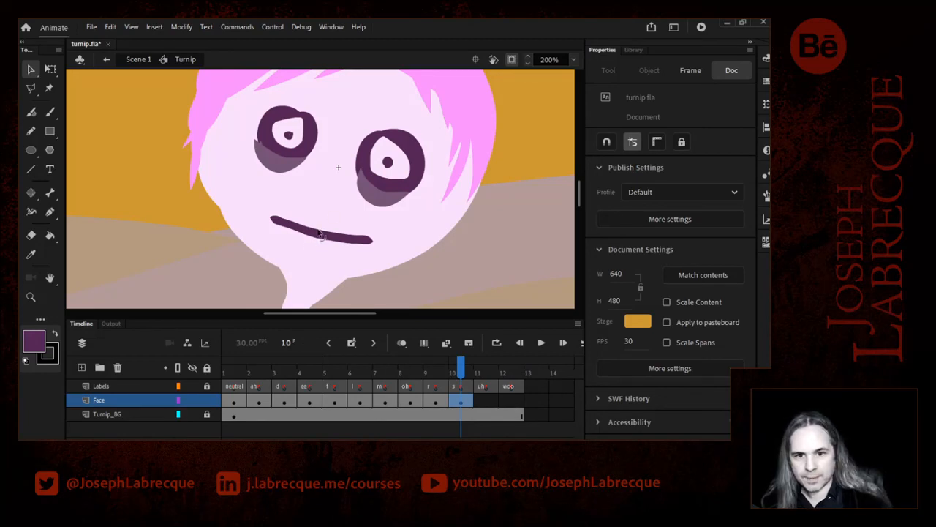
drag(319, 232, 338, 236)
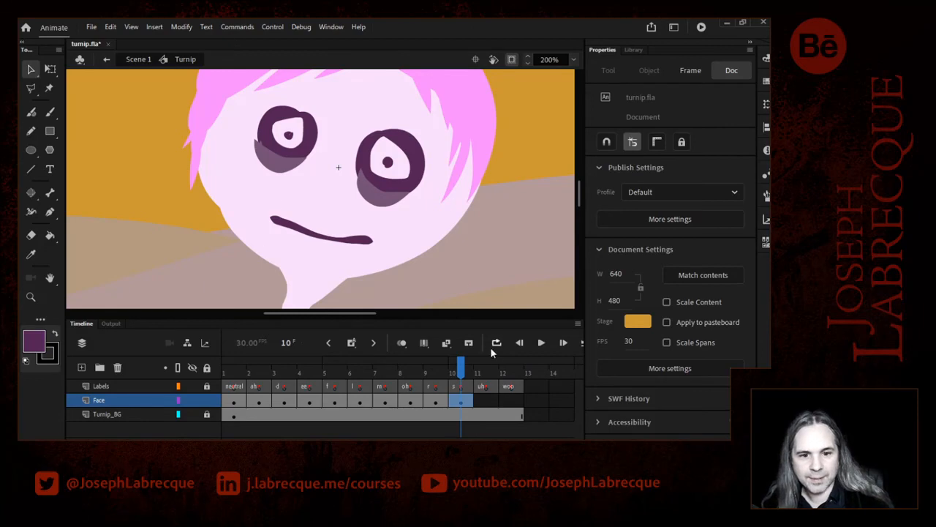
Scrub through the frames to review the mouth shapes and save the file.
click(339, 368)
mouse_move(341, 368)
mouse_down()
mouse_move(234, 369)
mouse_move(436, 369)
mouse_move(421, 371)
mouse_up()
key(ctrl+s)
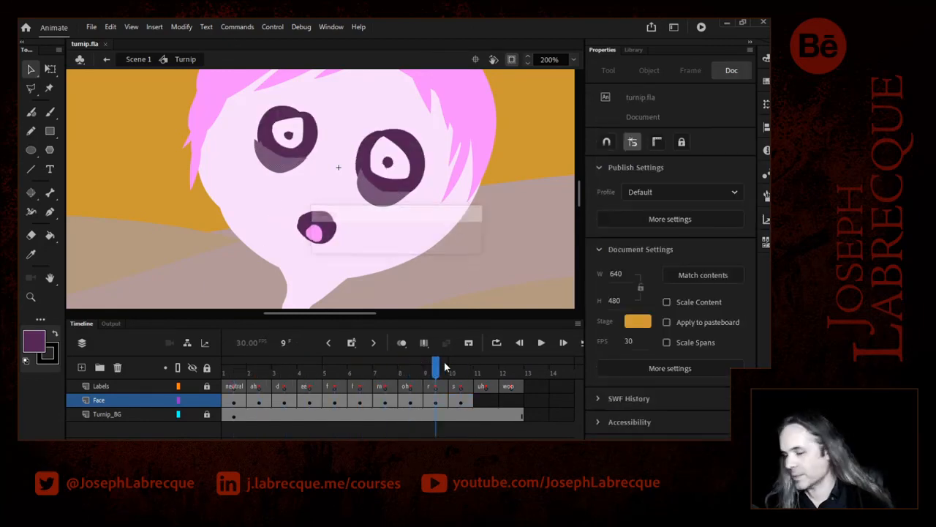
Insert keyframes at frame 11 (uh) on the Face and Turnip_BG layers.
click(461, 370)
click(485, 370)
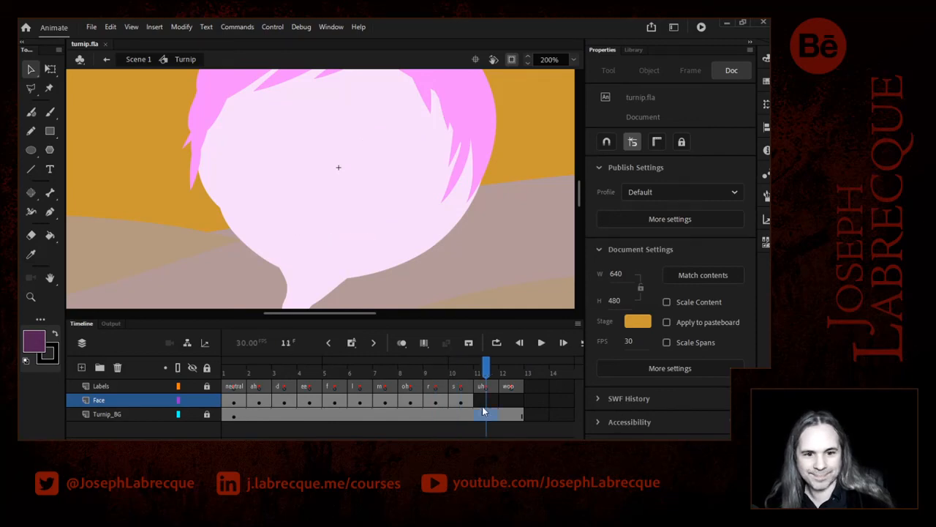
click(483, 411)
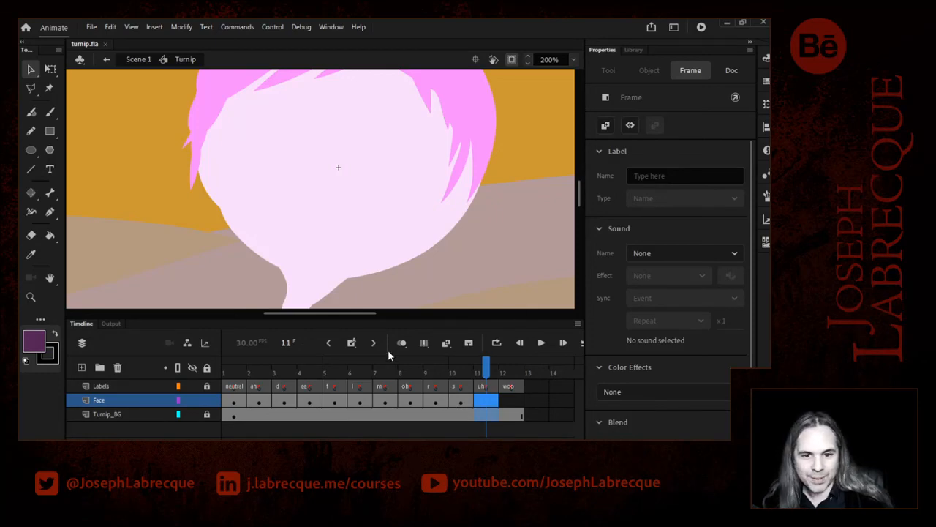
click(351, 343)
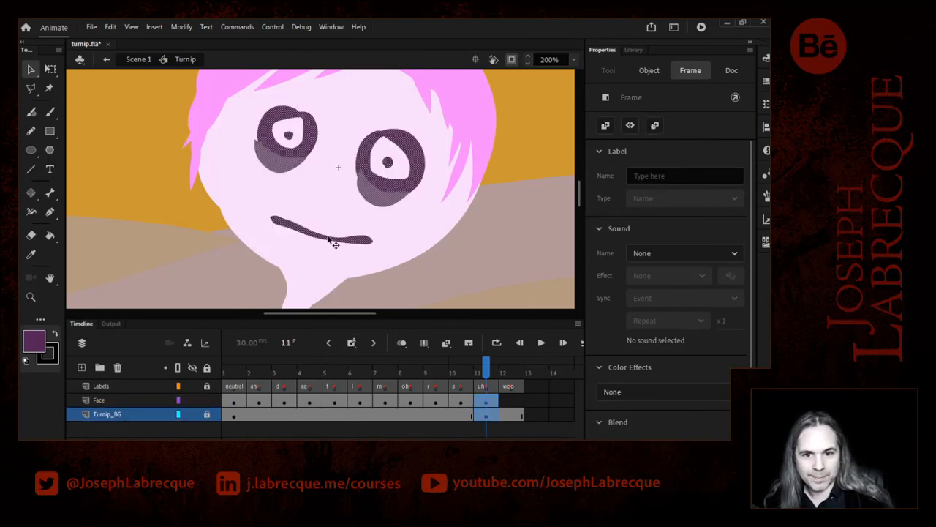
Delete the thin mouth from frame 11 (uh) and paint a small rounded open mouth with the Fluid Brush in dark purple.
click(416, 265)
click(358, 238)
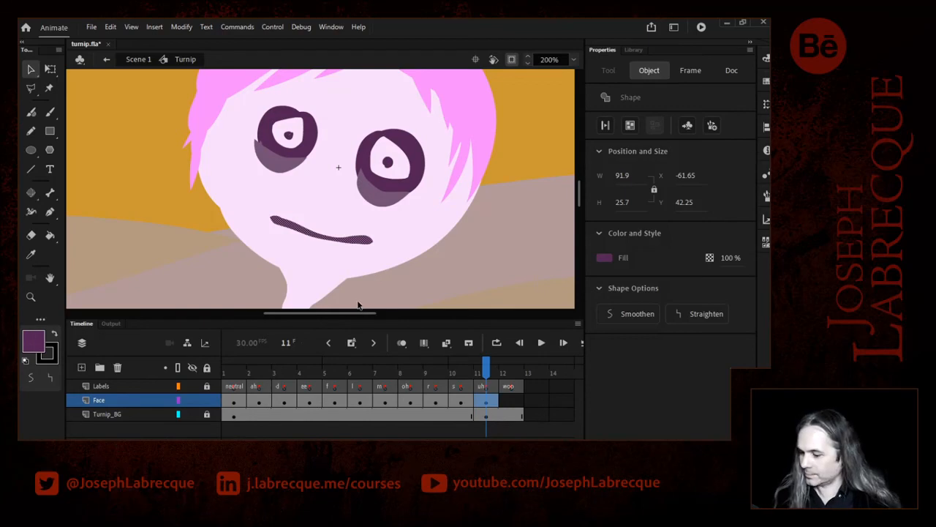
key(Delete)
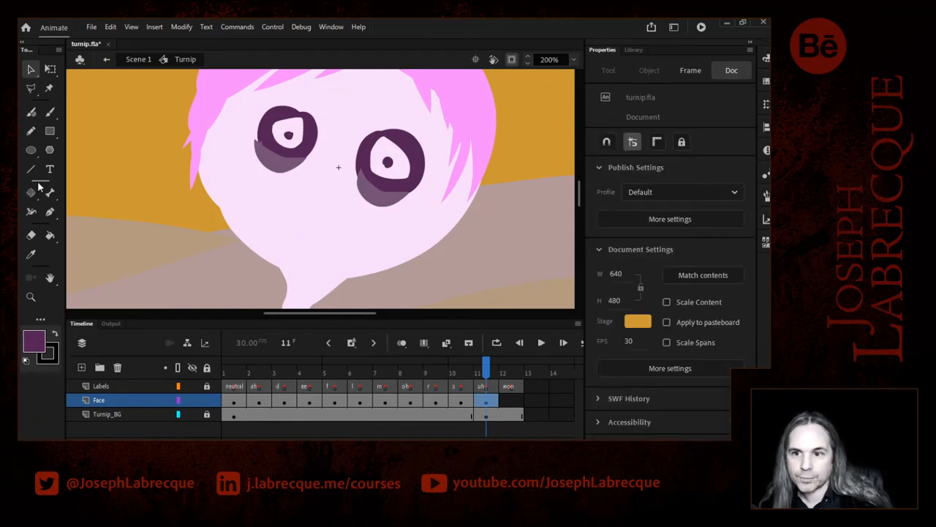
click(33, 112)
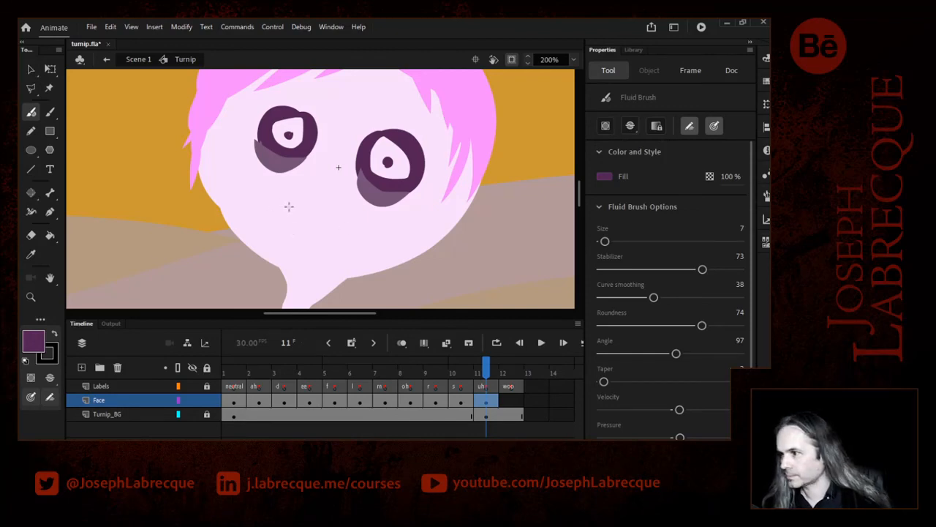
mouse_move(304, 216)
mouse_down()
mouse_move(337, 238)
mouse_move(345, 224)
mouse_move(291, 218)
mouse_move(307, 233)
mouse_move(344, 230)
mouse_move(294, 220)
mouse_move(336, 229)
mouse_move(318, 228)
mouse_move(332, 230)
mouse_move(323, 221)
mouse_move(328, 247)
mouse_up()
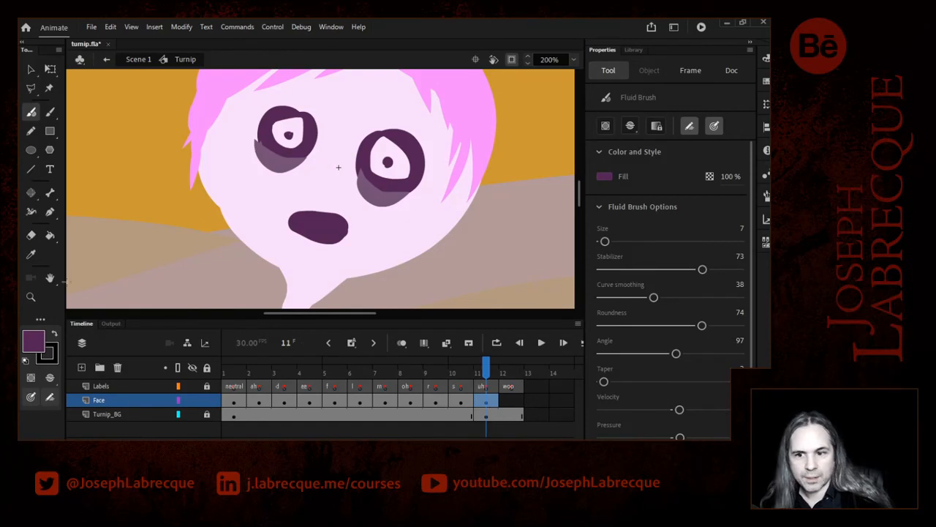
Paint a small tongue along the lower edge of the frame 11 mouth in the hair's pink.
click(32, 346)
click(478, 95)
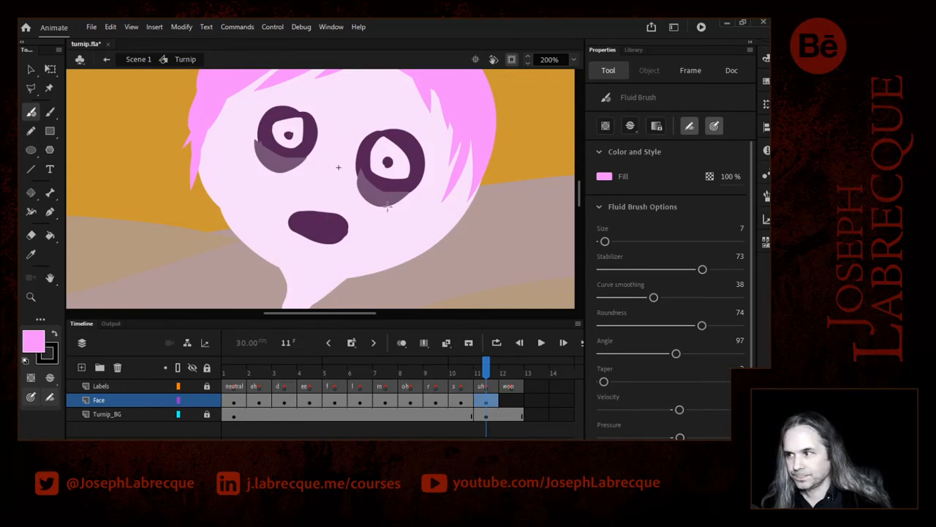
mouse_move(326, 232)
mouse_down()
mouse_move(306, 234)
mouse_move(330, 240)
mouse_move(312, 234)
mouse_up()
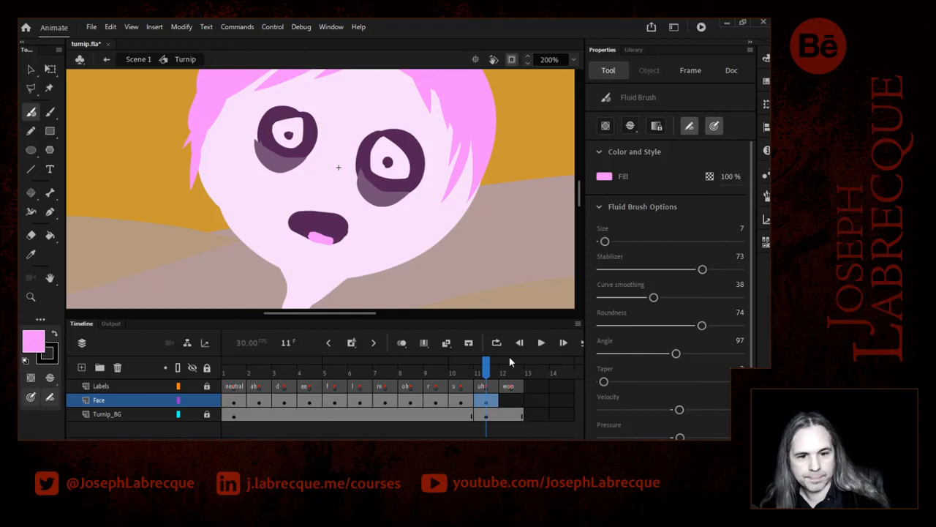
Insert a keyframe on the Face layer at frame 12 (woo) and delete the mouth and tongue from it.
click(512, 402)
click(351, 344)
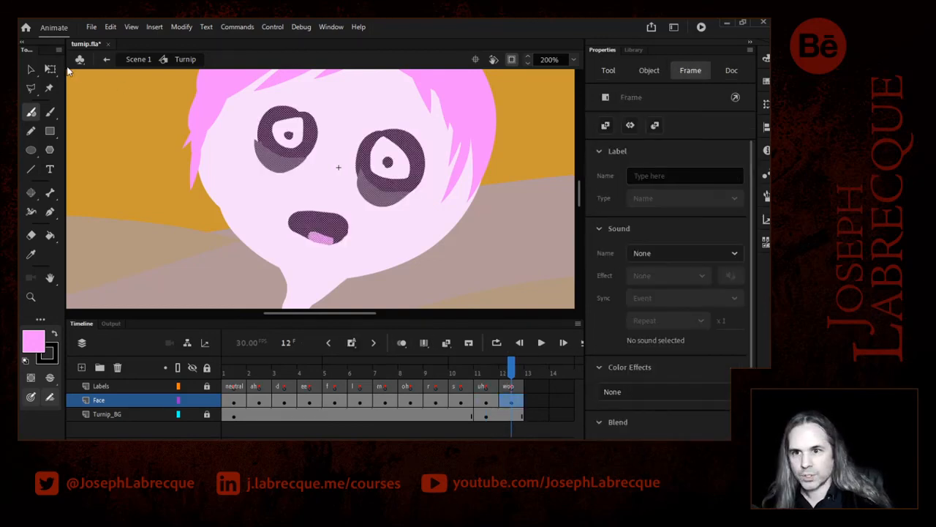
click(31, 69)
mouse_move(369, 274)
mouse_down()
mouse_move(288, 201)
mouse_move(273, 227)
mouse_up()
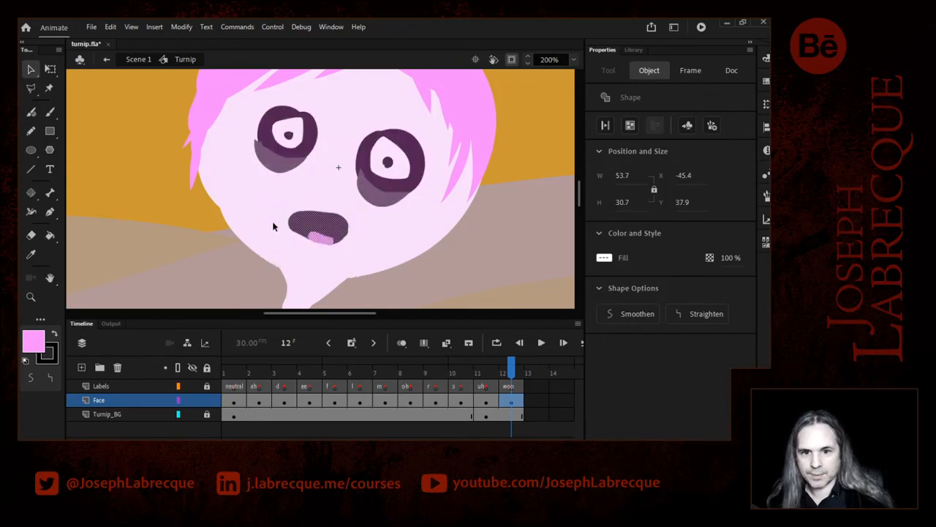
key(Delete)
Scale both eyes in frame 12 up together to about 179 by 106 px.
drag(468, 256, 219, 78)
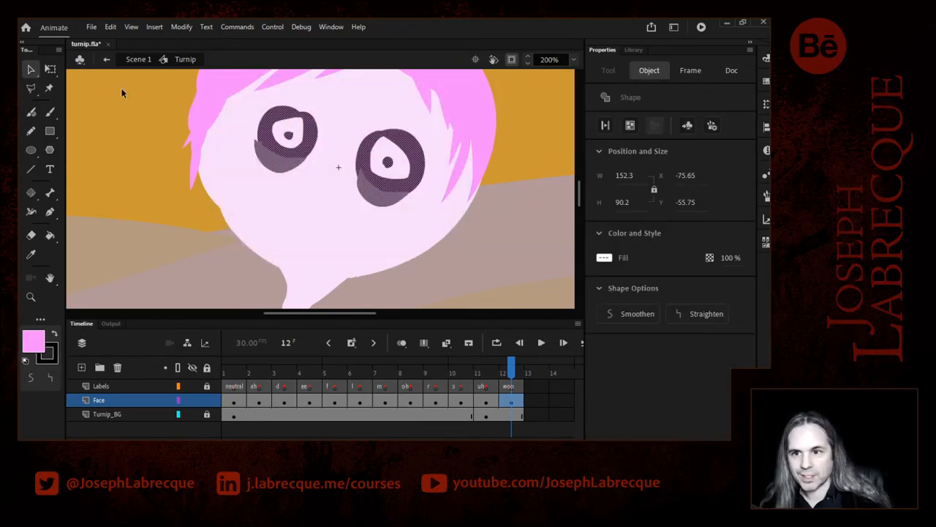
click(50, 69)
drag(428, 217, 438, 227)
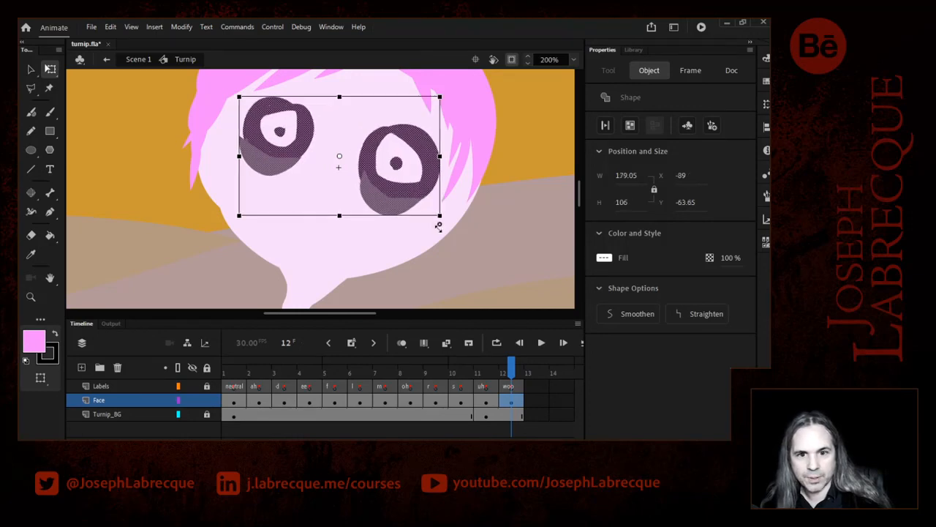
click(362, 266)
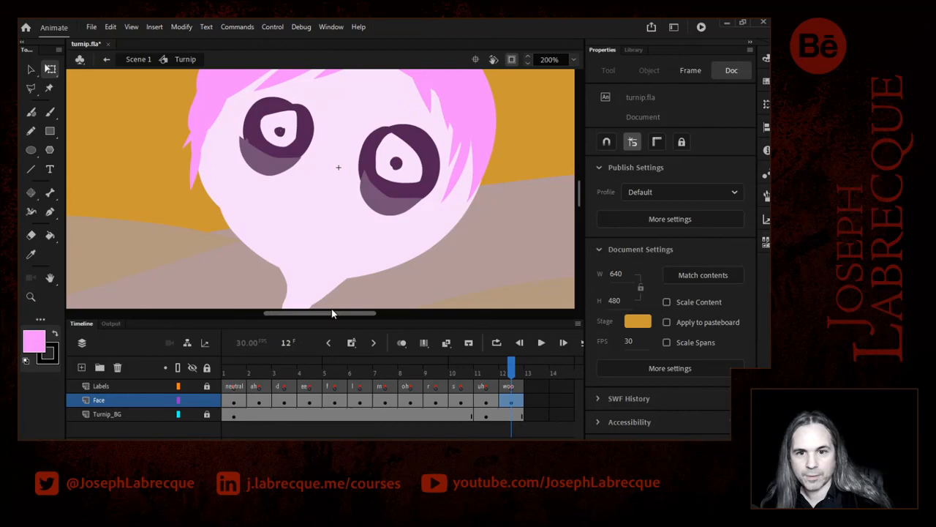
Paint a narrow upright oval mouth in frame 12 with the Fluid Brush in the eyes' dark purple (#542256).
click(31, 111)
click(34, 340)
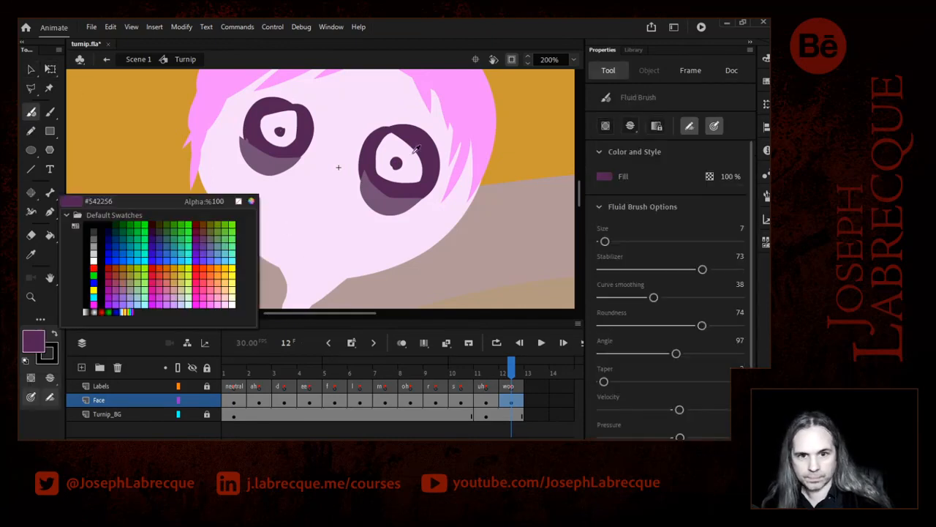
click(406, 178)
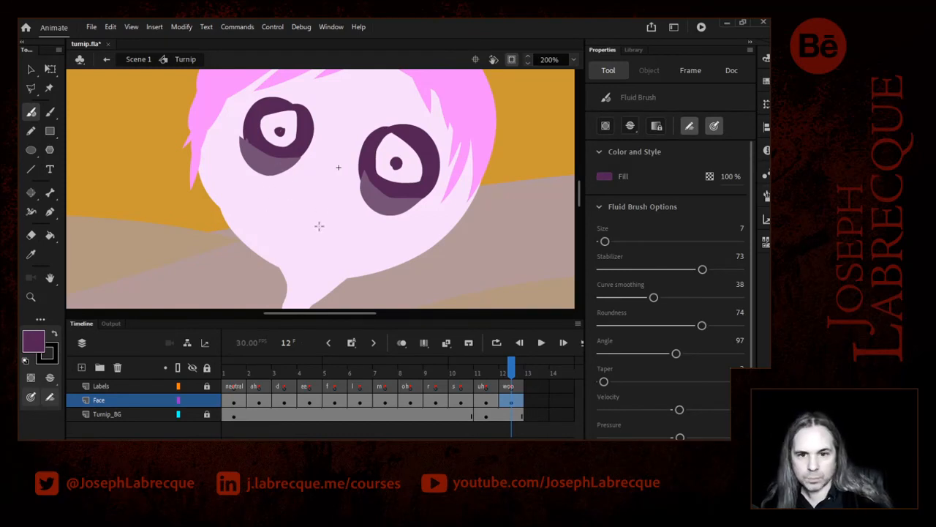
mouse_move(325, 207)
mouse_down()
mouse_move(309, 208)
mouse_move(299, 238)
mouse_move(313, 256)
mouse_move(329, 228)
mouse_move(312, 209)
mouse_move(309, 253)
mouse_move(326, 211)
mouse_move(330, 231)
mouse_move(317, 231)
mouse_move(313, 254)
mouse_move(320, 250)
mouse_up()
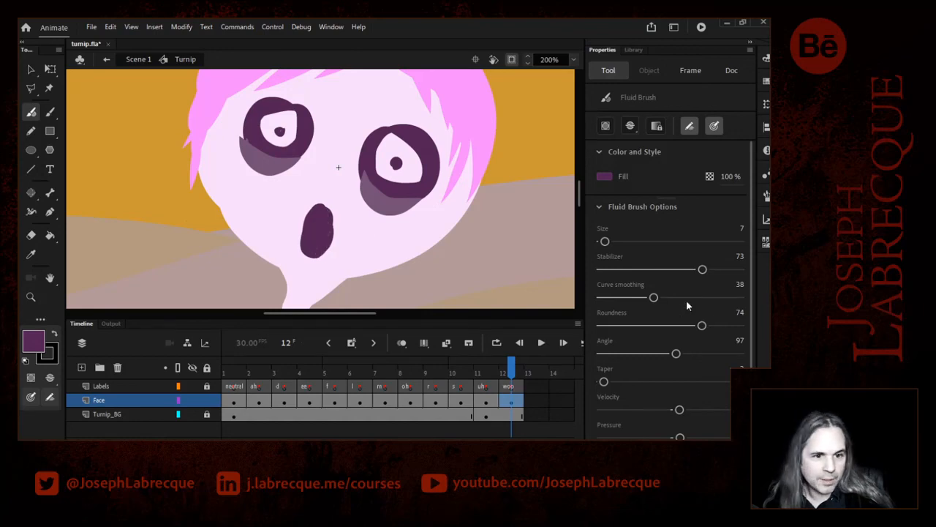
Set the Fluid Brush's stabilizer to 82 and its curve smoothing to 63.
drag(658, 298, 678, 305)
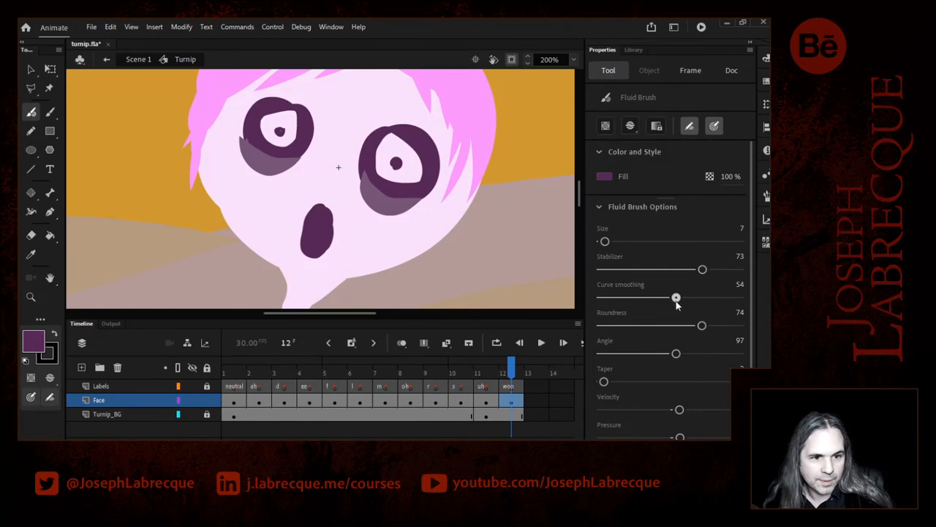
drag(702, 270, 714, 270)
drag(675, 298, 688, 298)
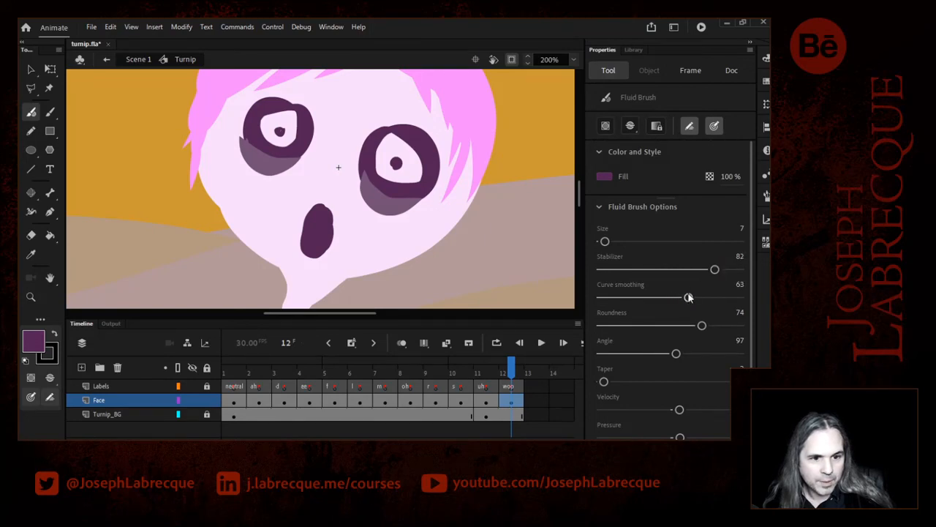
Try to paint over the oval mouth in frame 12, undo the stroke and delete the mouth.
mouse_move(312, 254)
mouse_down()
mouse_move(327, 218)
mouse_move(320, 254)
mouse_move(328, 229)
mouse_up()
key(ctrl+z)
key(v)
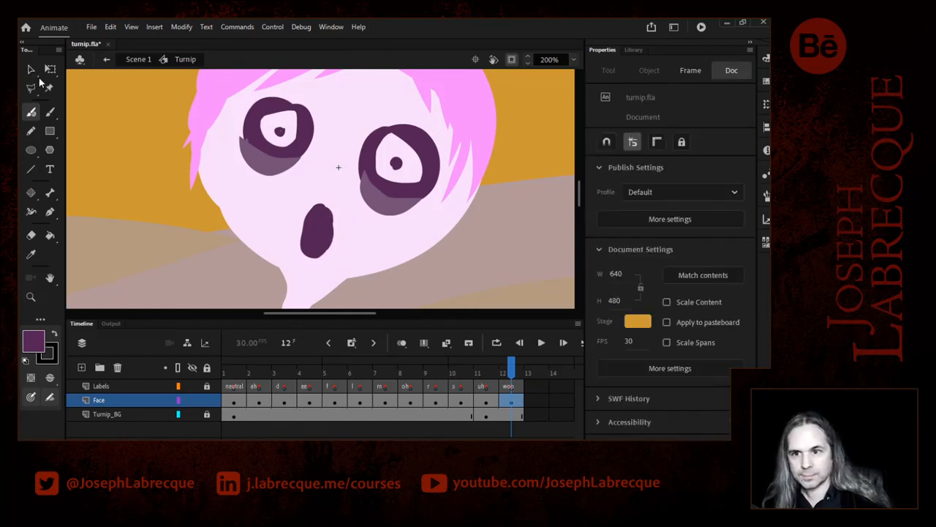
click(324, 256)
key(Delete)
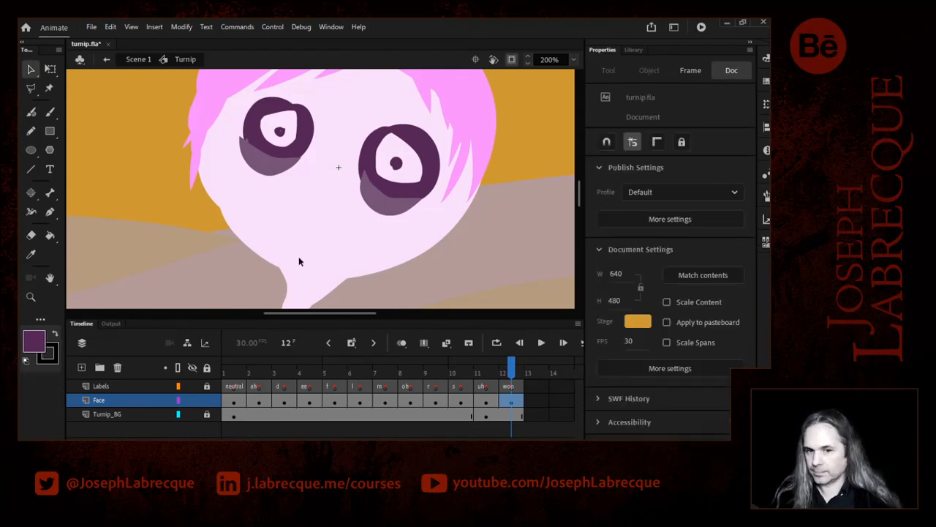
Set the Fluid Brush size to 13 with slightly more velocity, pressure and taper, paint a larger upright oval mouth in frame 12, and save.
click(32, 112)
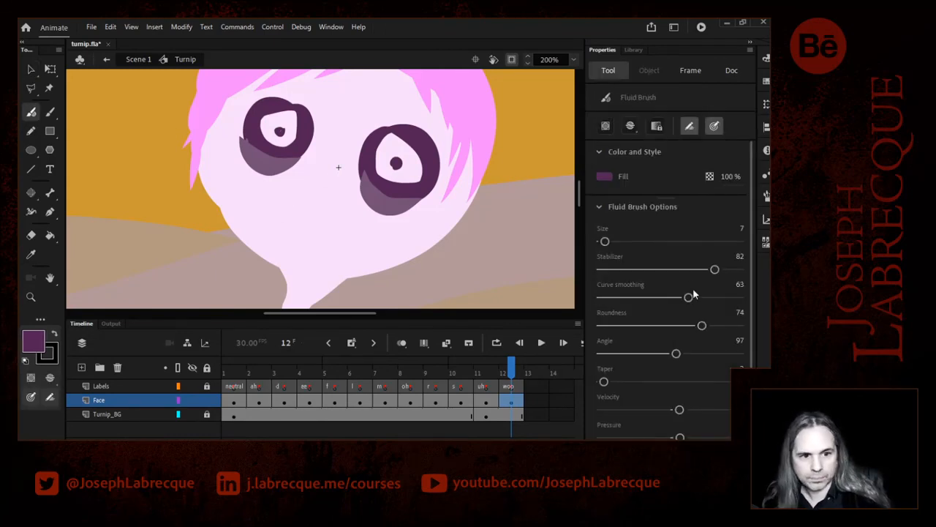
drag(605, 241, 610, 241)
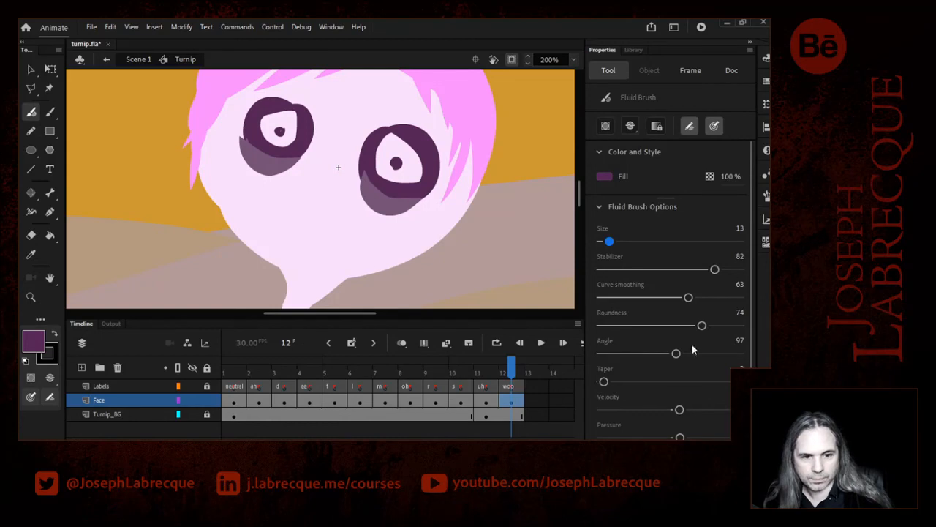
drag(679, 409, 684, 437)
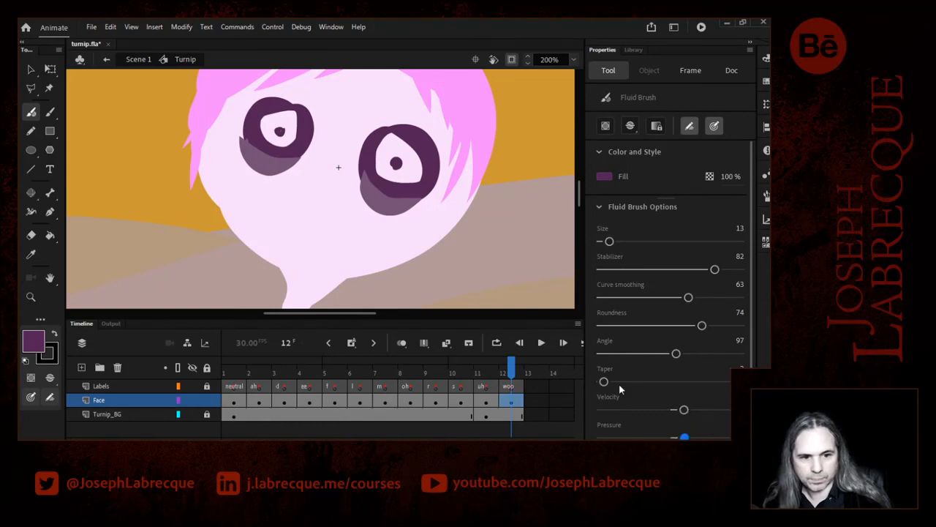
drag(604, 381, 608, 381)
mouse_move(313, 242)
mouse_down()
mouse_move(317, 214)
mouse_move(331, 212)
mouse_move(323, 256)
mouse_move(306, 254)
mouse_move(306, 228)
mouse_move(319, 217)
mouse_move(314, 253)
mouse_move(333, 229)
mouse_up()
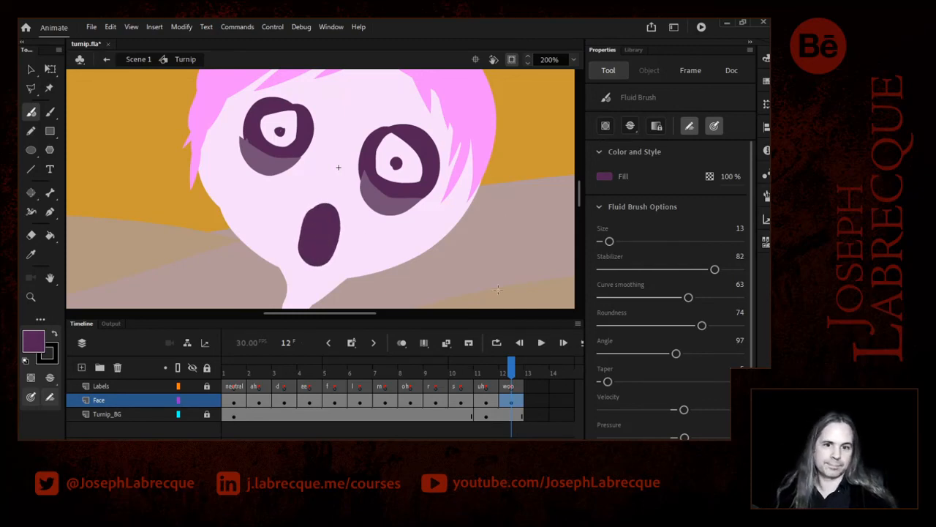
key(ctrl+s)
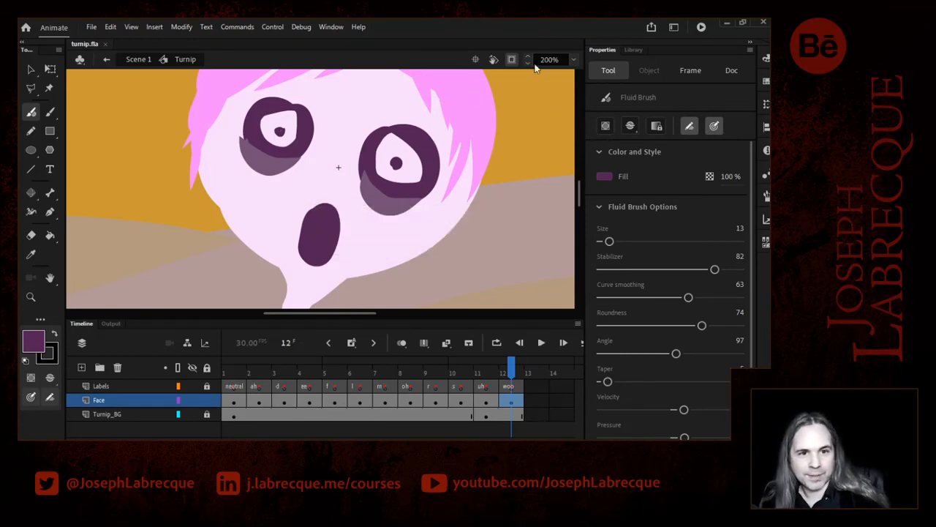
Scrub through the frames to review the whole turnip's mouth shapes, and return to Scene 1 to check the frame 1 face.
click(573, 59)
click(618, 73)
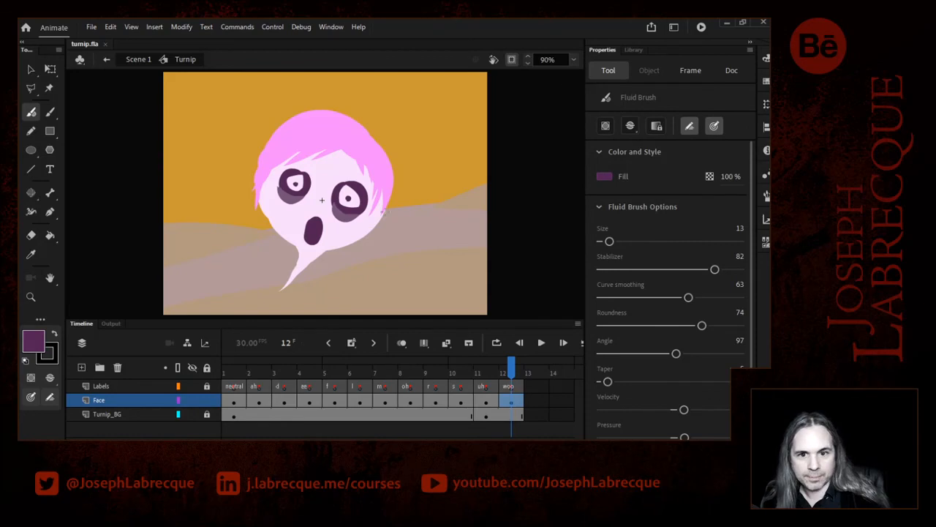
drag(234, 370, 307, 382)
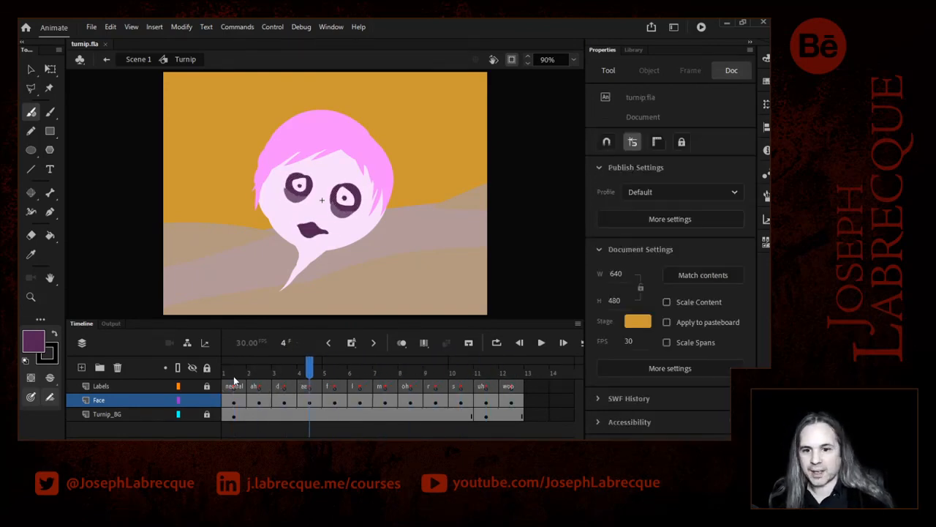
click(233, 374)
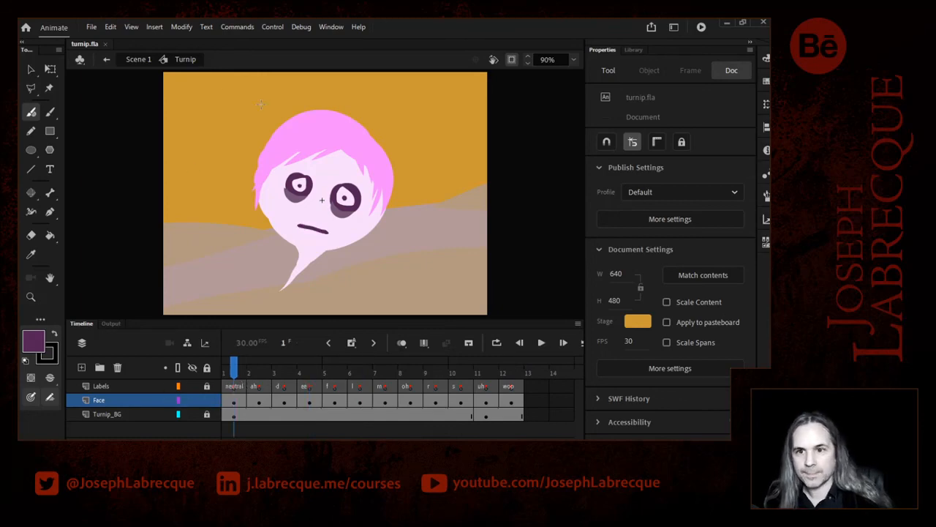
click(139, 60)
click(30, 69)
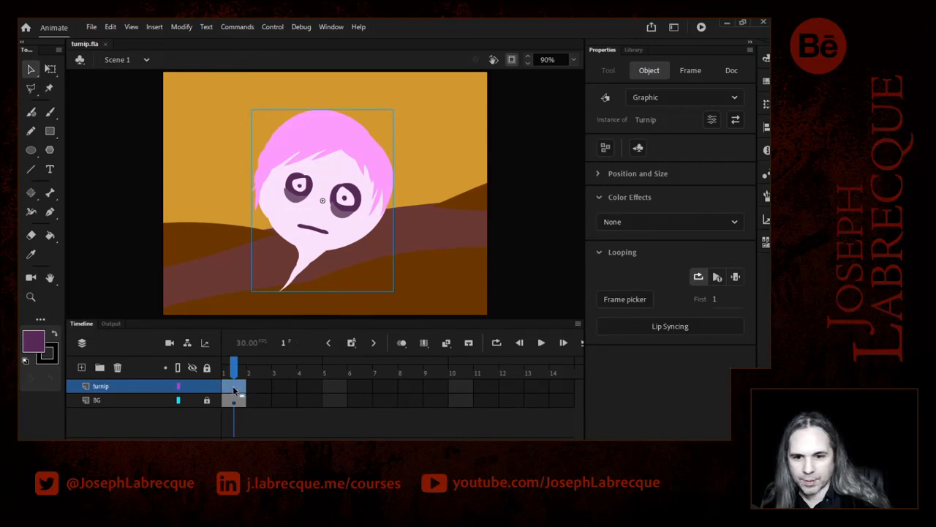
Reopen the Turnip symbol for editing and set the Fluid Brush fill to the hair's pink.
double_click(342, 151)
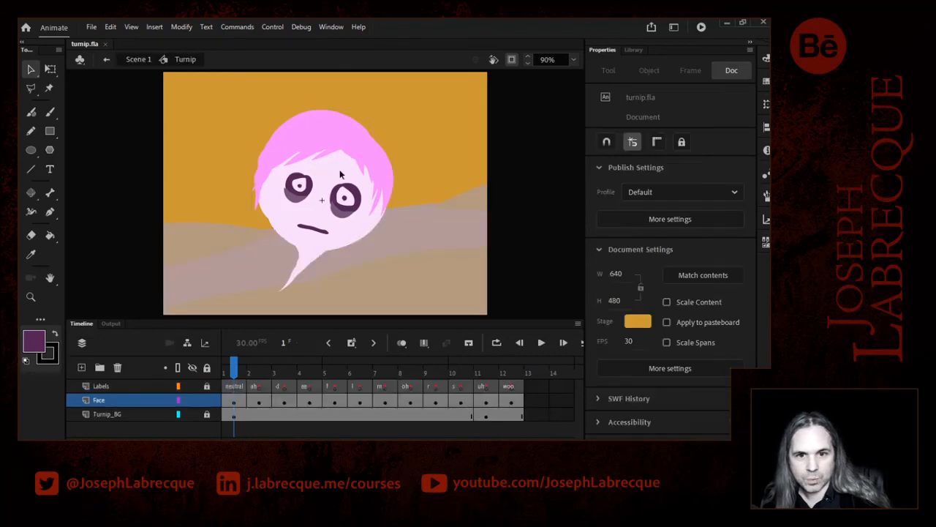
click(574, 59)
click(591, 146)
scroll(582, 158, up, 3)
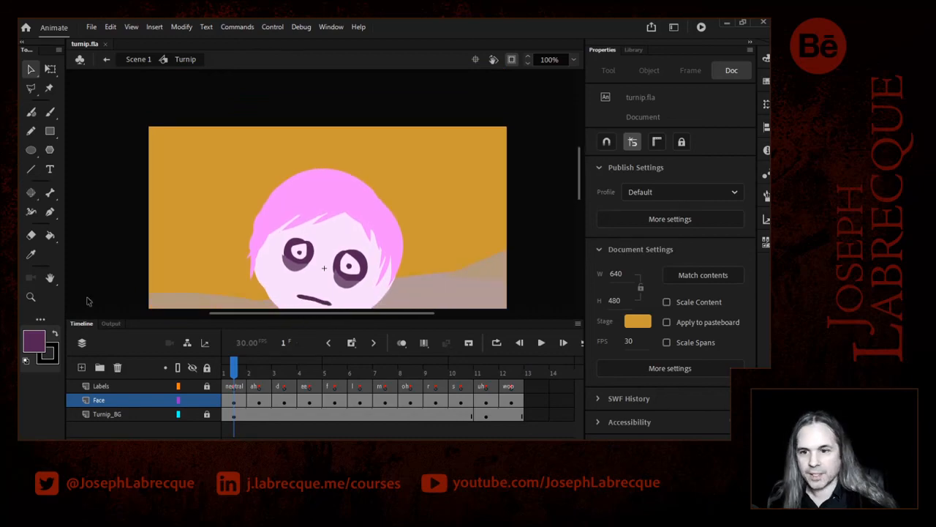
click(31, 111)
click(32, 341)
click(353, 193)
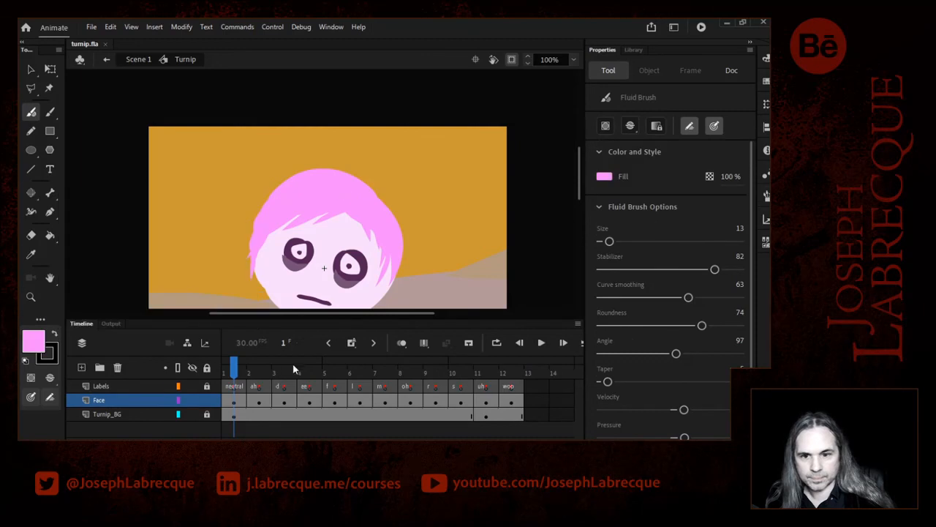
Add a new layer beneath Turnip_BG and name it Stalk.
click(81, 367)
drag(107, 400, 81, 430)
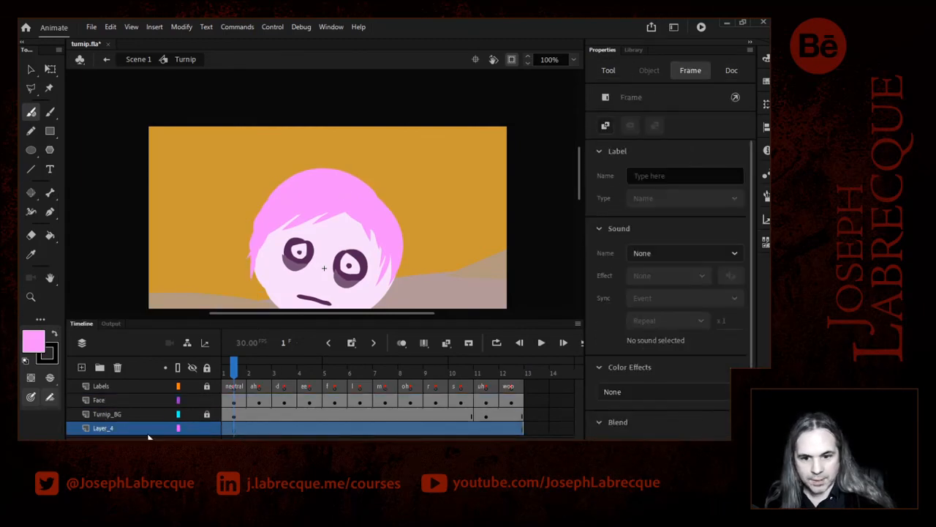
double_click(109, 428)
text(Stalk)
key(Return)
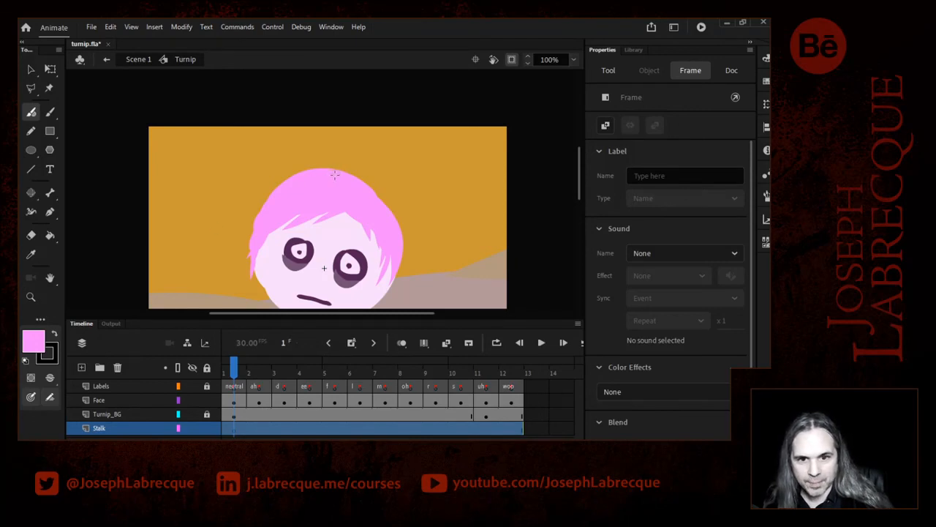
Set the Fluid Brush size to 29 and paint a pink peak on top of the turnip's head.
click(607, 70)
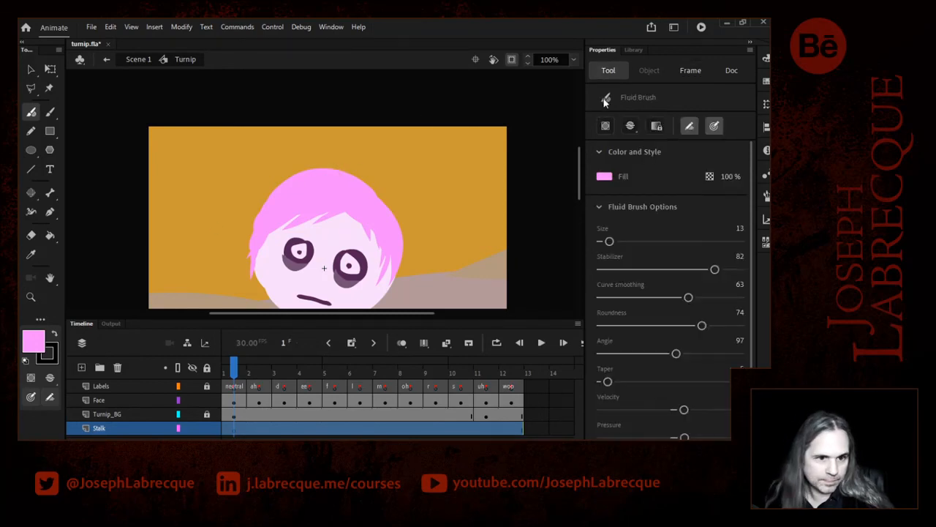
drag(605, 242, 620, 241)
drag(324, 170, 331, 173)
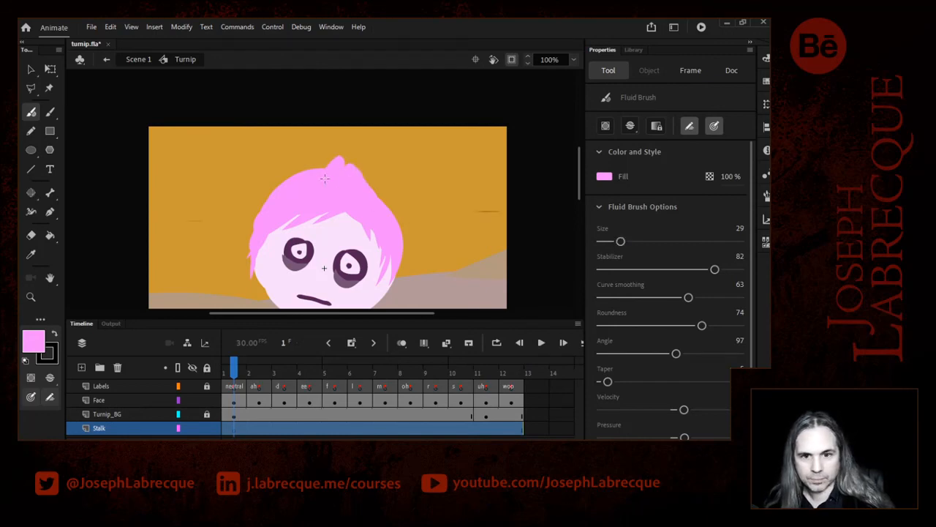
click(289, 182)
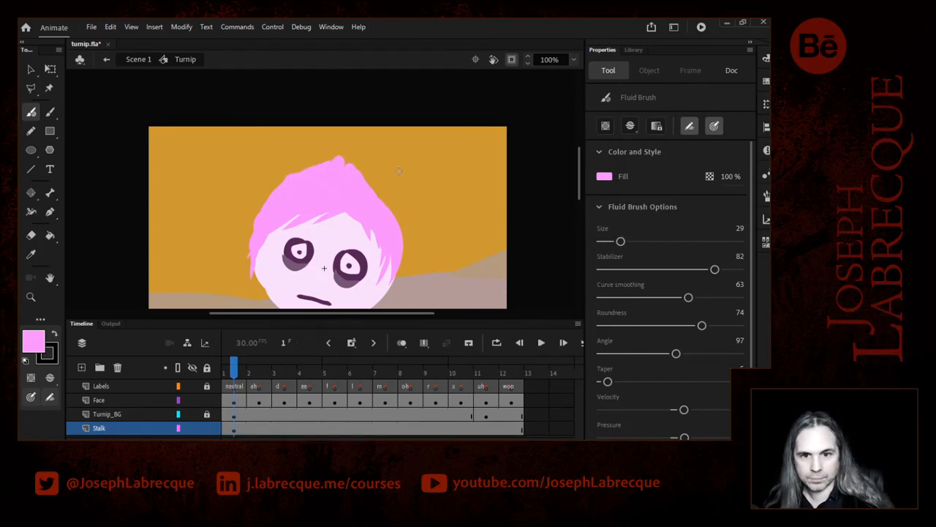
Set the fill to green #009933 and the brush size to 22, and paint overlapping leaf strokes rising from the head's tip.
click(33, 341)
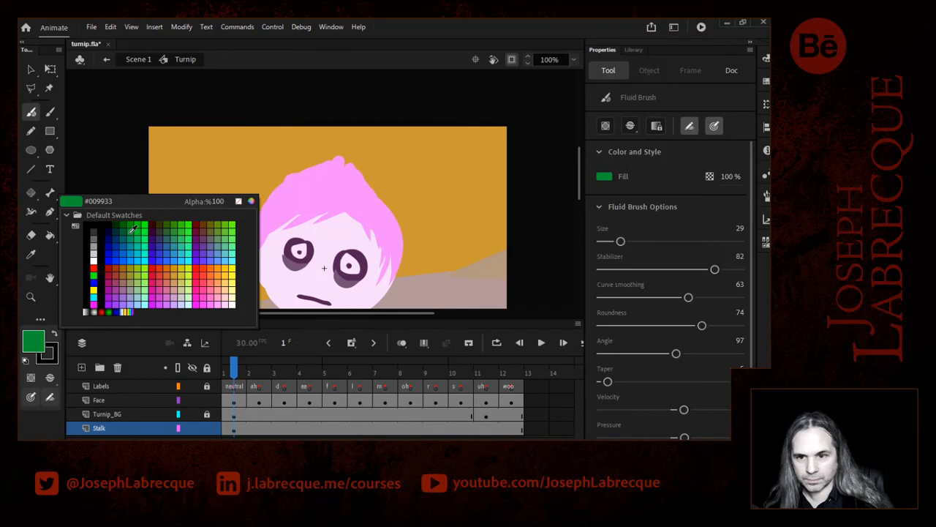
click(133, 231)
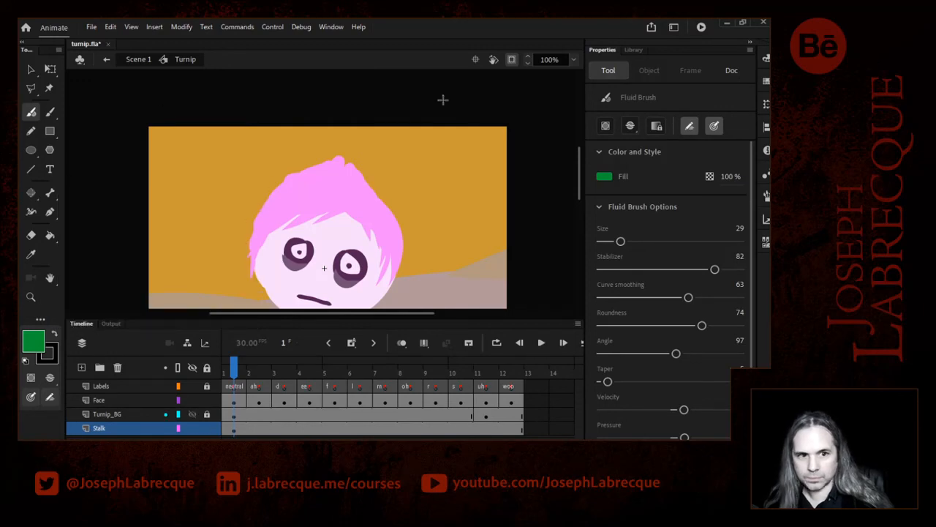
drag(620, 241, 615, 241)
click(206, 415)
drag(344, 161, 358, 130)
drag(346, 164, 376, 126)
drag(338, 160, 343, 121)
mouse_move(331, 161)
mouse_down()
mouse_move(360, 126)
mouse_move(344, 150)
mouse_move(371, 54)
mouse_up()
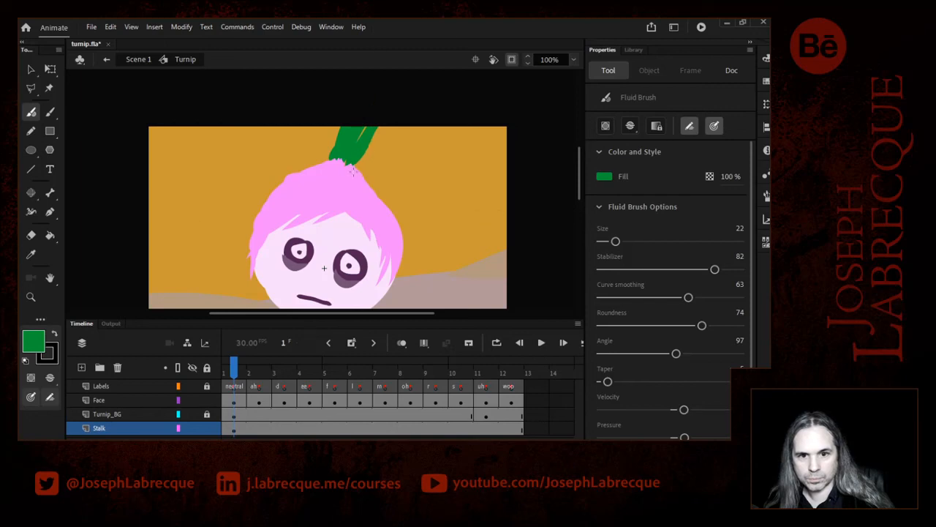
drag(354, 171, 382, 133)
mouse_move(355, 168)
mouse_down()
mouse_move(389, 141)
mouse_move(381, 139)
mouse_move(424, 96)
mouse_up()
drag(372, 145, 419, 88)
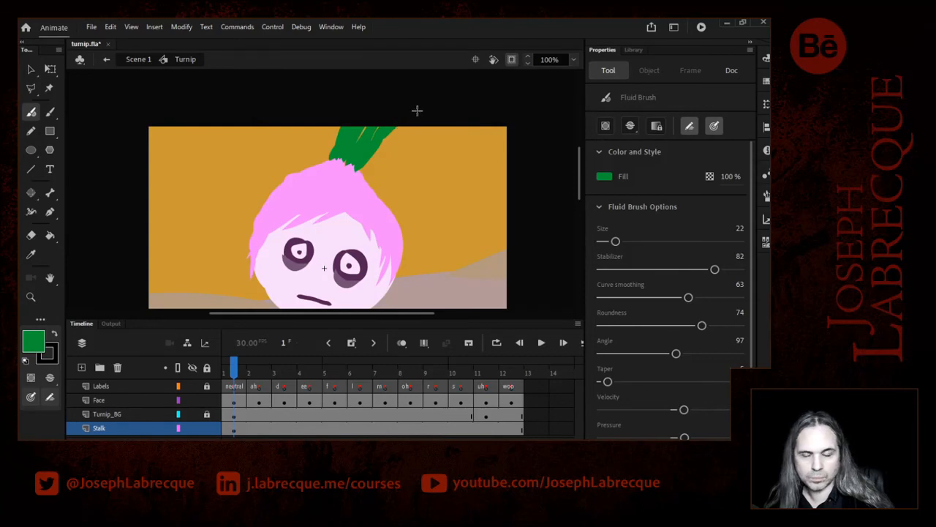
Set the fill to a yellowish green and the brush size to 13, and paint streaks along the stalk.
click(32, 342)
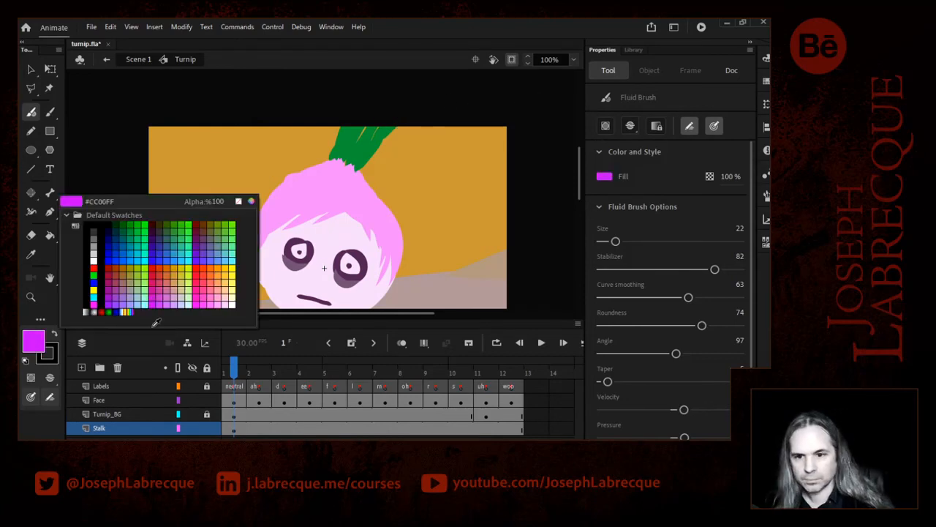
click(178, 229)
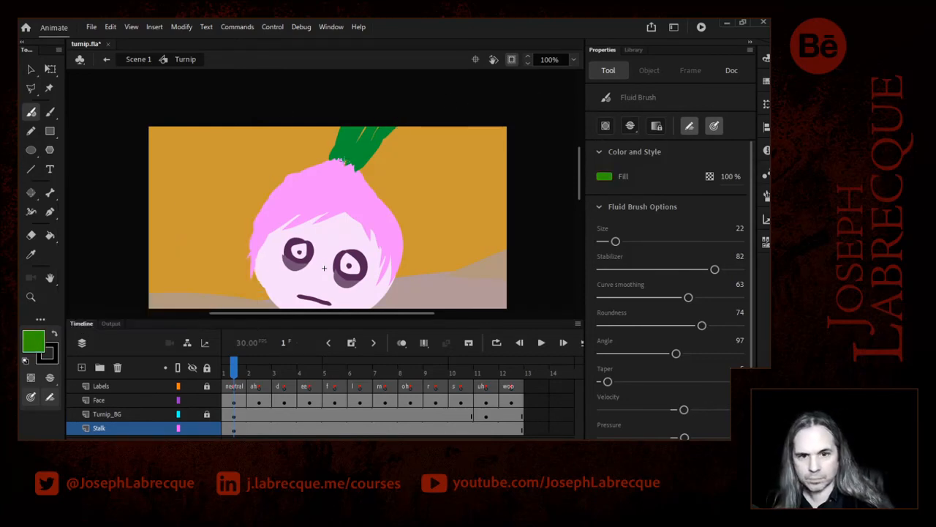
drag(613, 244, 609, 242)
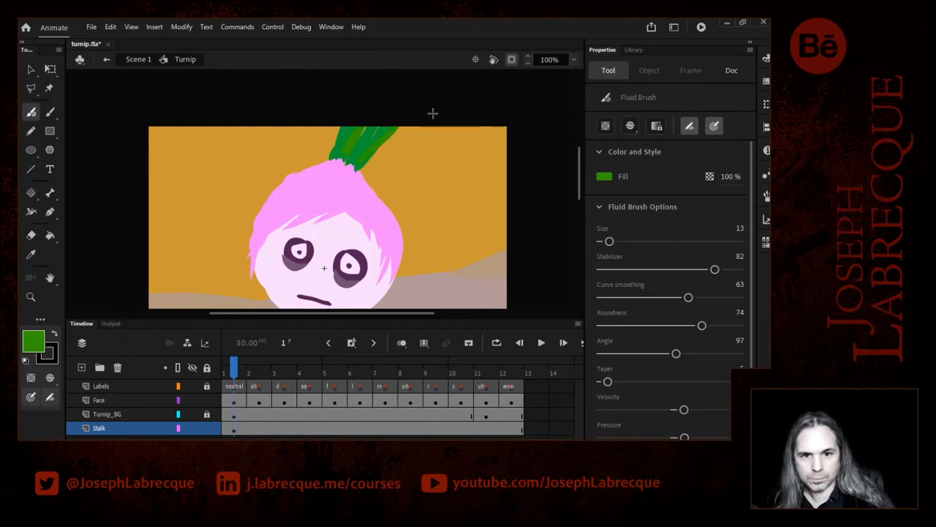
Set the fill to very dark green #003300, paint shading streaks up the stalk, and undo and retry the second streak.
click(41, 346)
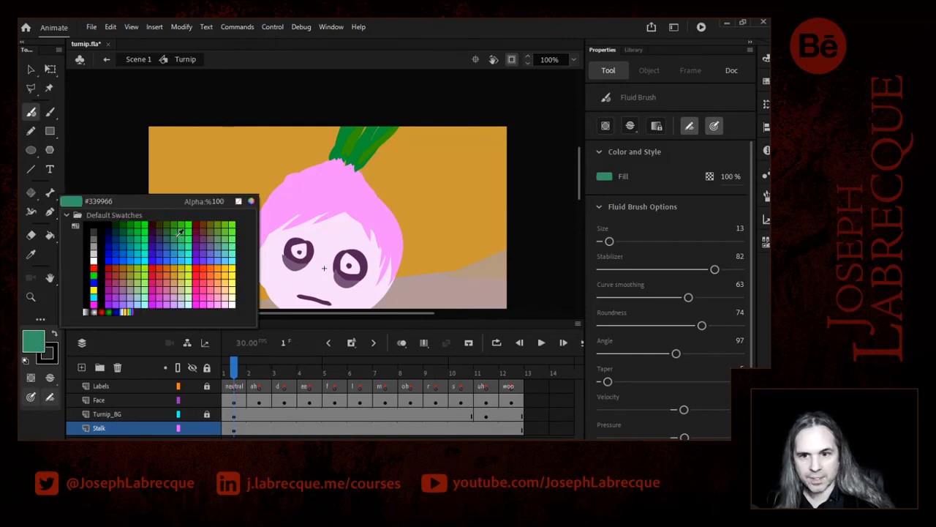
click(117, 224)
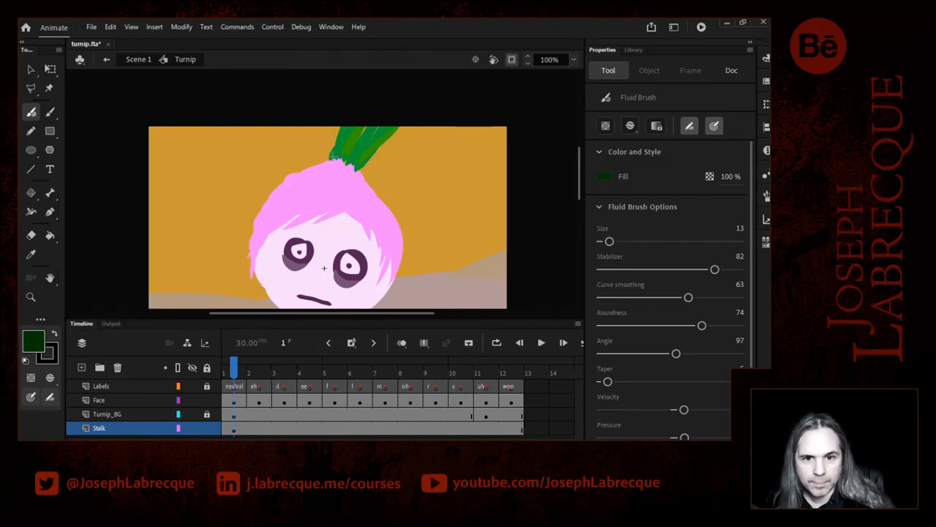
mouse_move(335, 161)
mouse_down()
mouse_move(383, 133)
mouse_move(394, 114)
mouse_up()
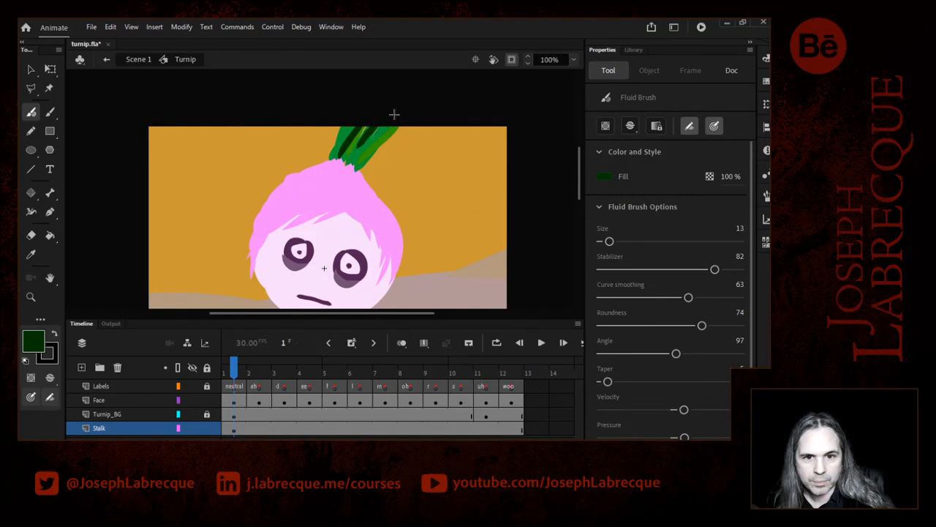
drag(354, 162, 433, 75)
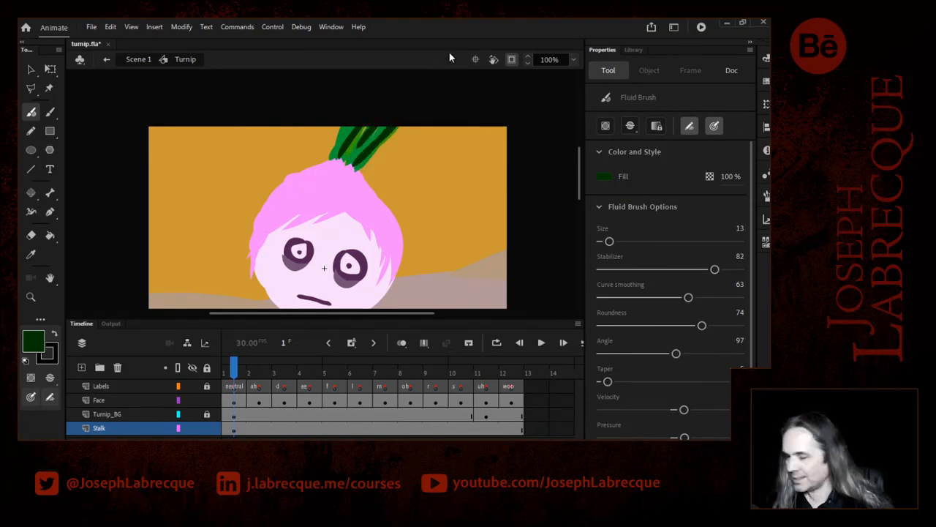
key(ctrl+z)
drag(354, 162, 416, 92)
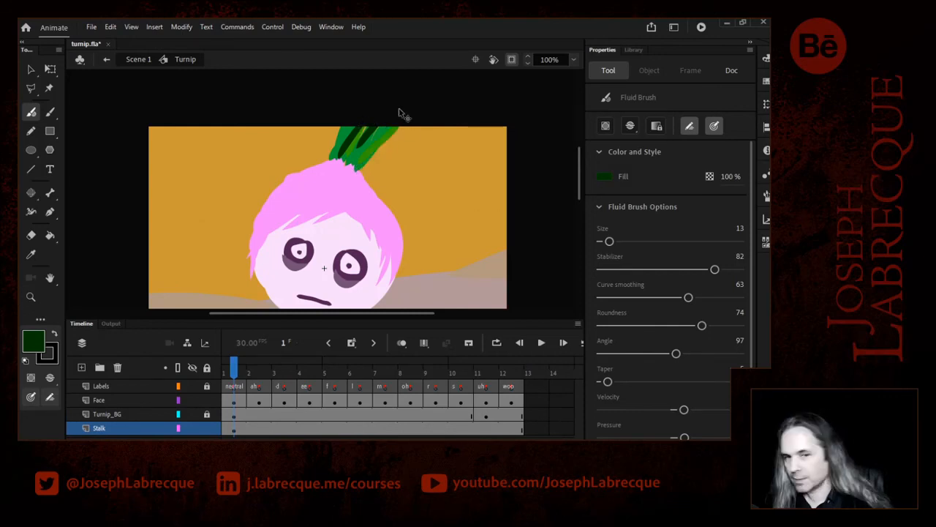
Mix a slightly lighter, softer dark green fill, paint more shading streaks along the stalk, and save the file.
click(34, 347)
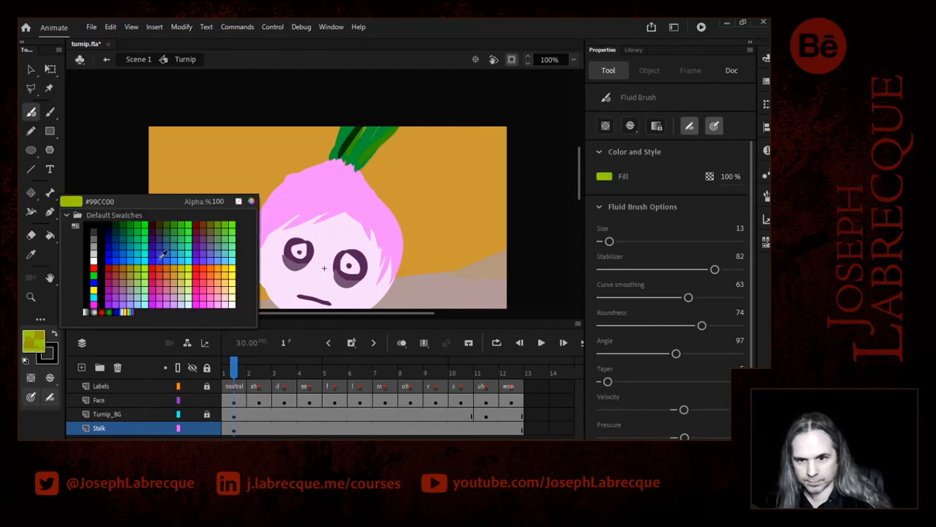
click(250, 201)
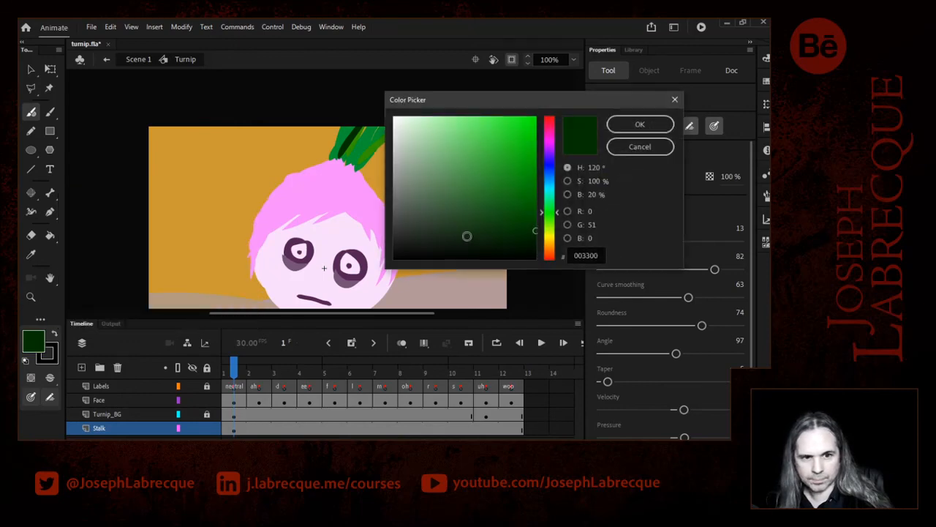
drag(501, 228, 498, 215)
click(639, 126)
drag(357, 161, 395, 112)
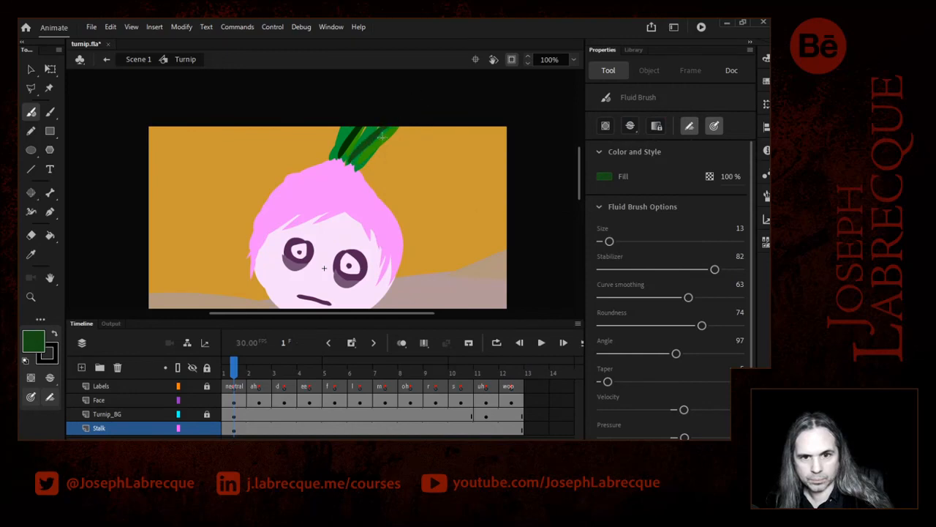
drag(354, 168, 427, 109)
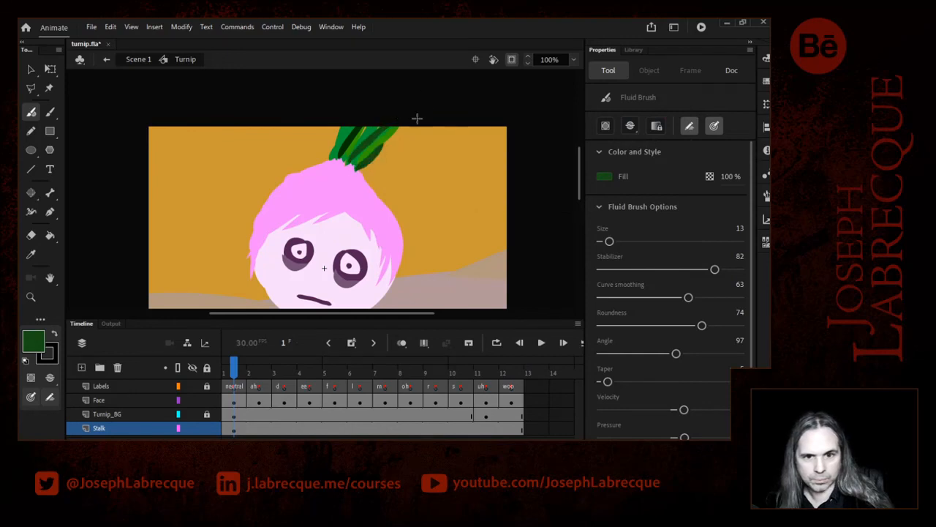
drag(381, 145, 426, 105)
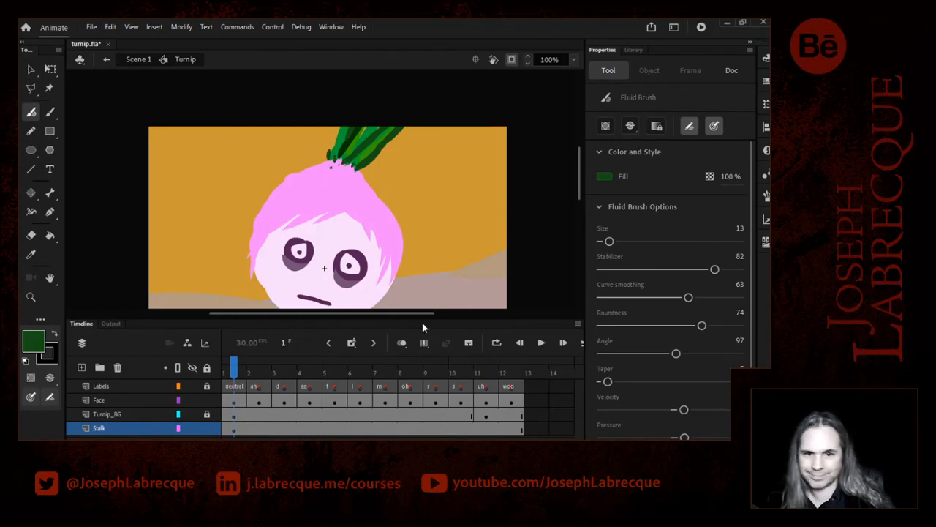
key(ctrl+s)
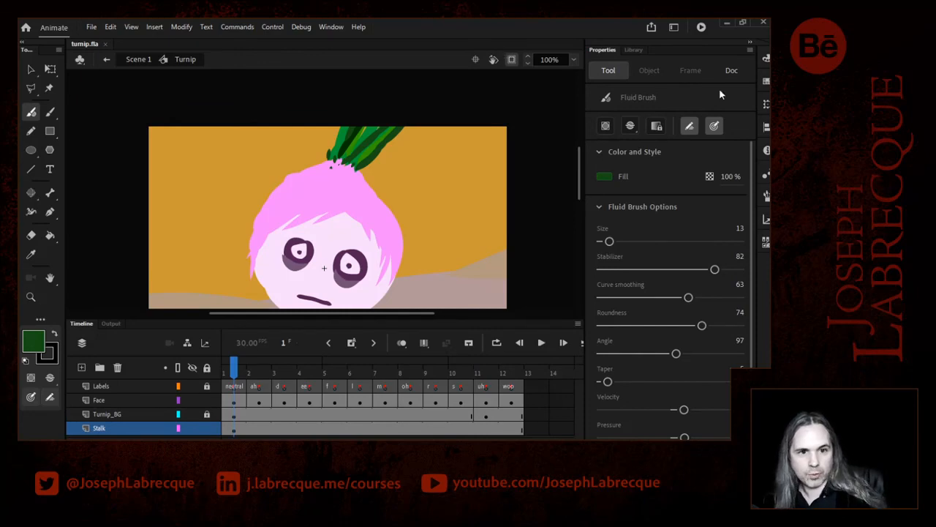
Return to Scene 1, clear the selection, and fit the whole stage in the window.
scroll(582, 175, down, 3)
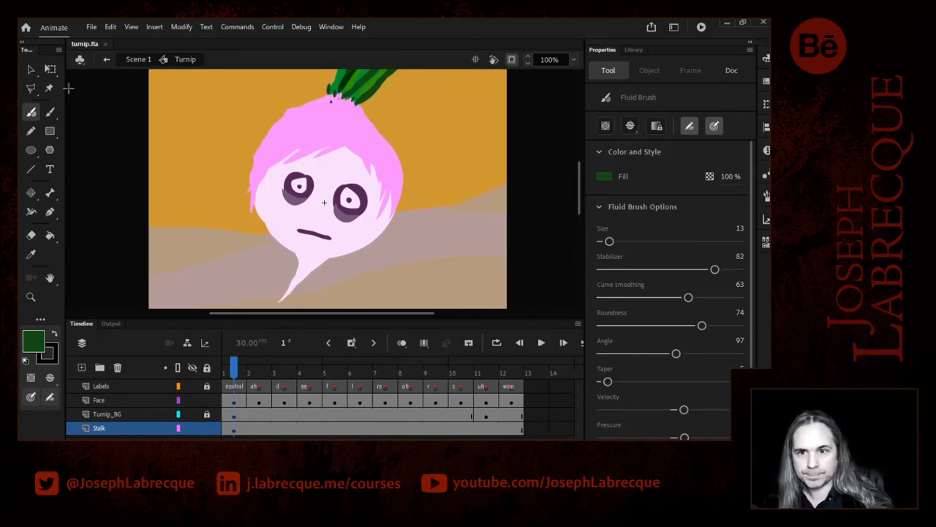
click(134, 62)
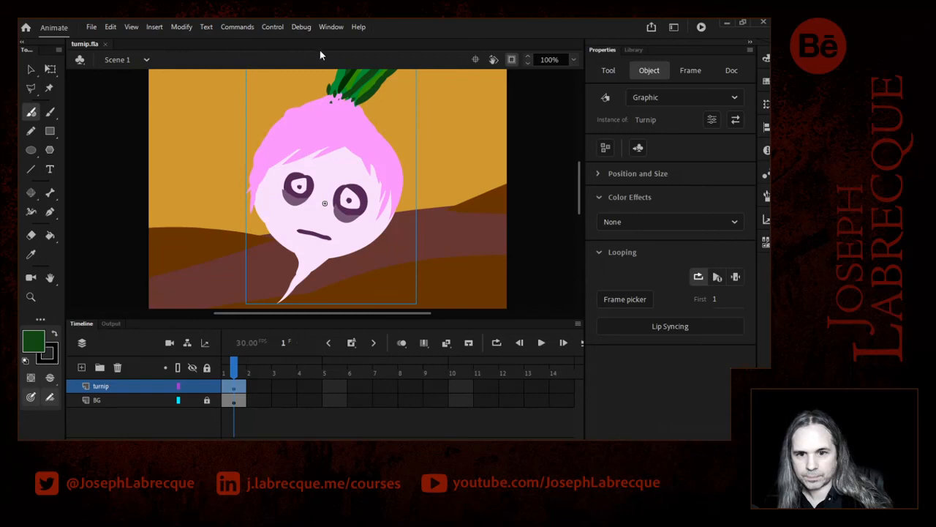
click(249, 368)
key(ctrl+shift+a)
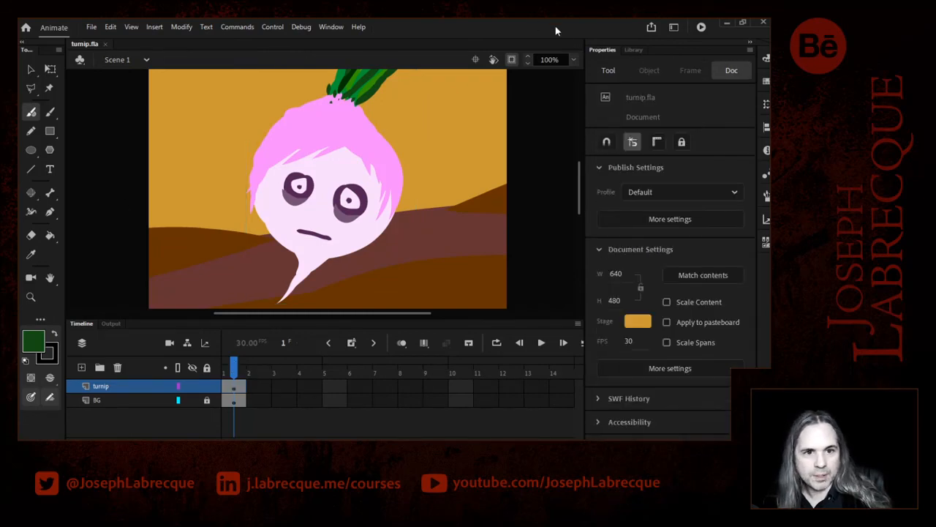
click(575, 59)
click(608, 72)
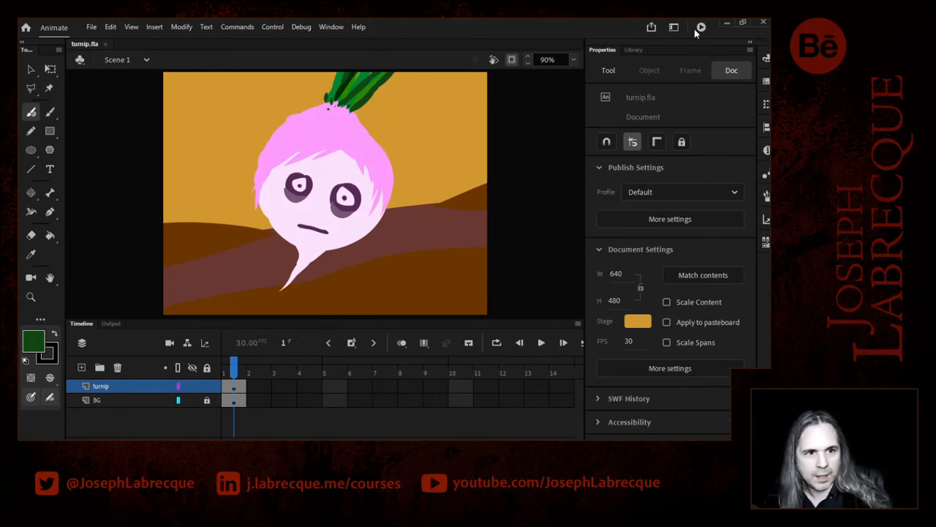
Collapse the properties area and narrow the timeline's frames so that more of them fit.
click(749, 43)
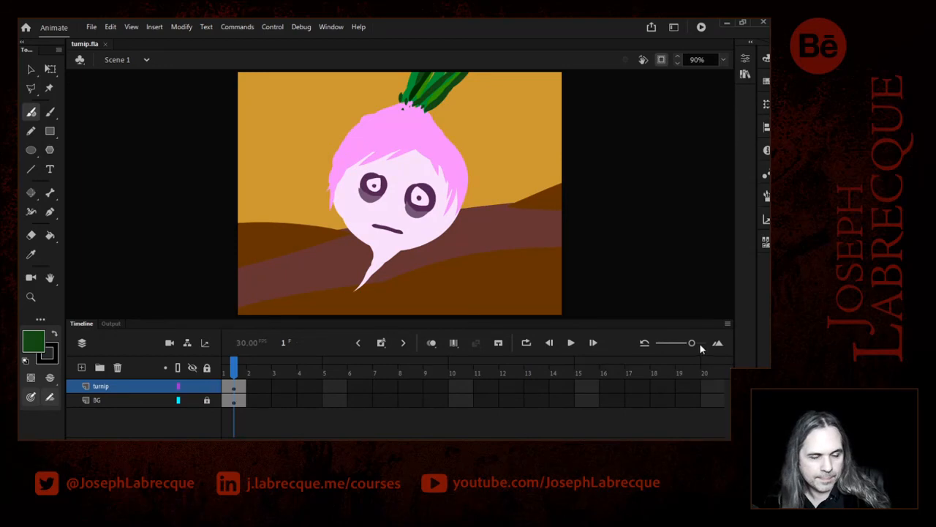
drag(690, 347, 678, 346)
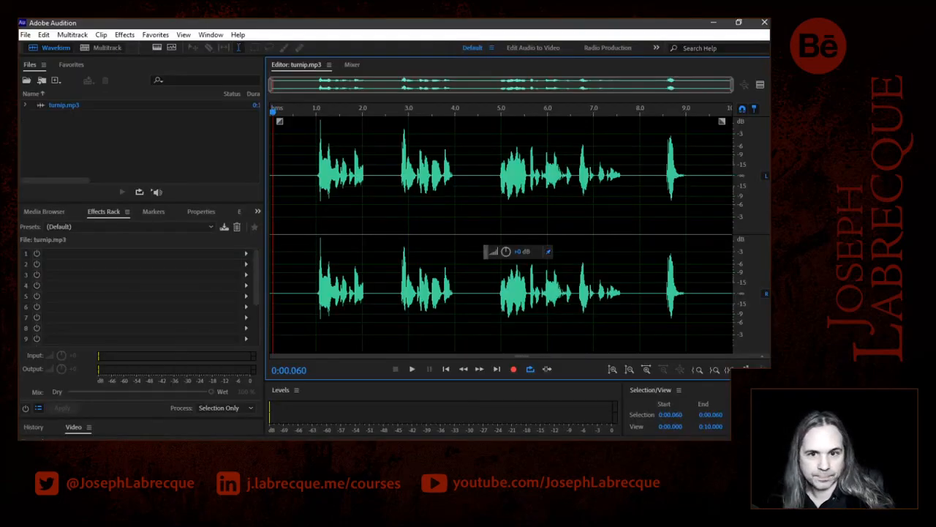
Switch to Adobe Audition and play turnip.mp3 from the beginning to review the voice recording.
click(295, 226)
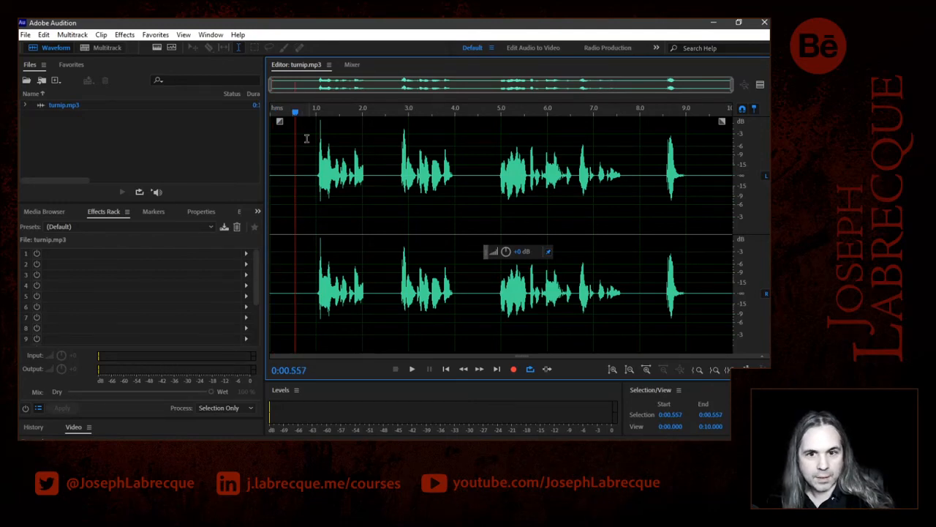
drag(296, 111, 265, 117)
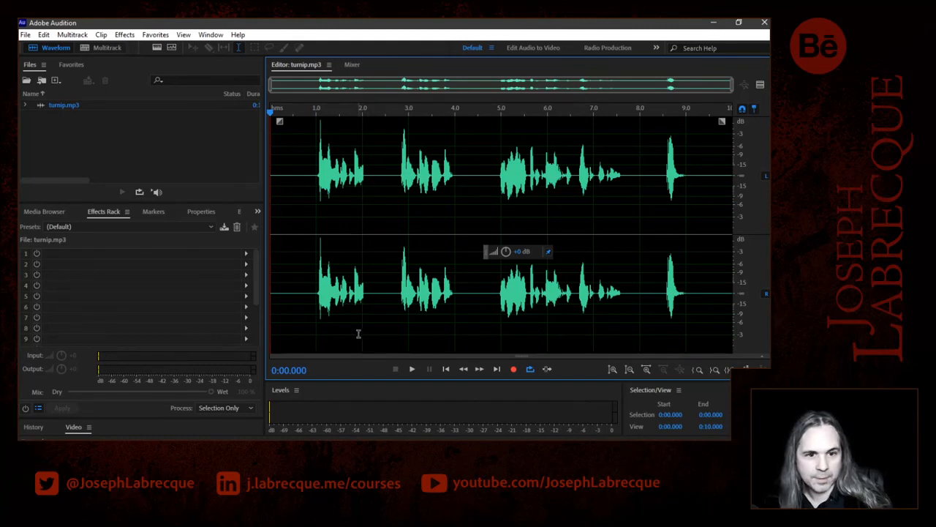
key(space)
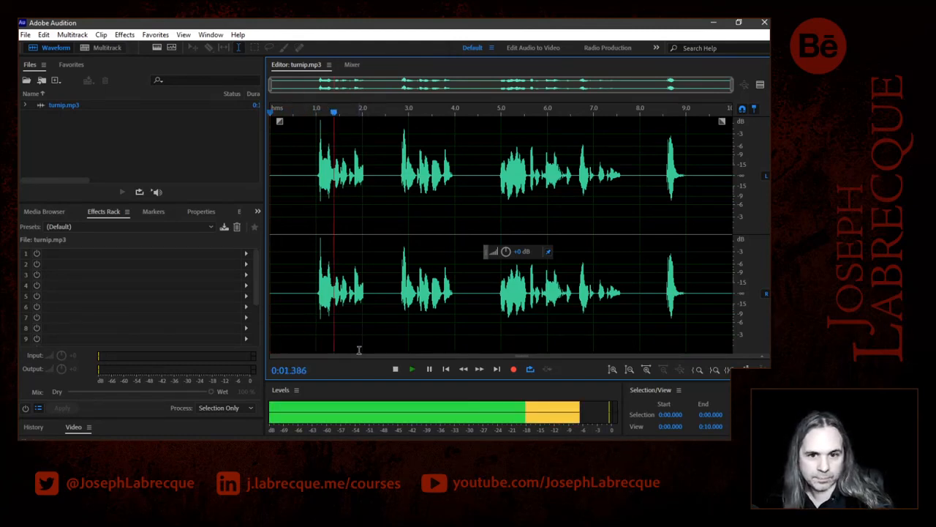
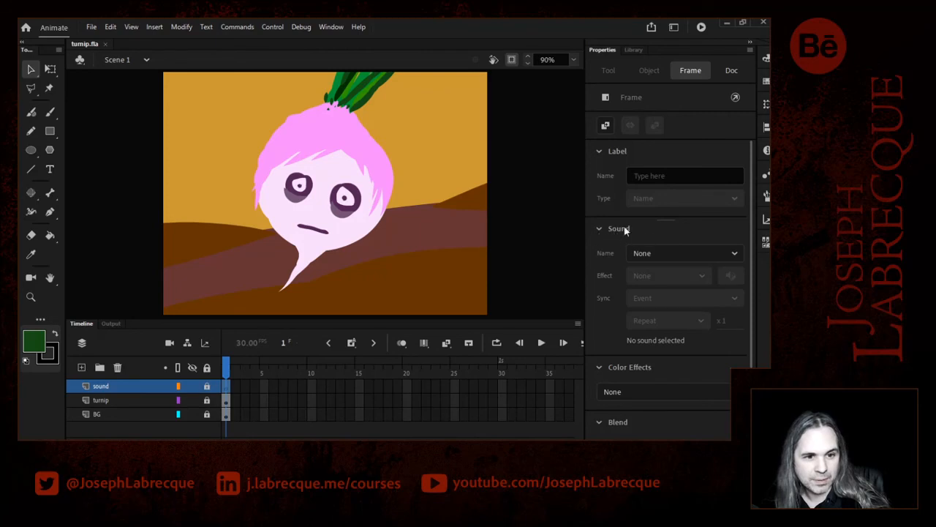
Back in Animate, assign turnip.mp3 to frame 1 of the sound layer with its sync set to Stream.
click(688, 254)
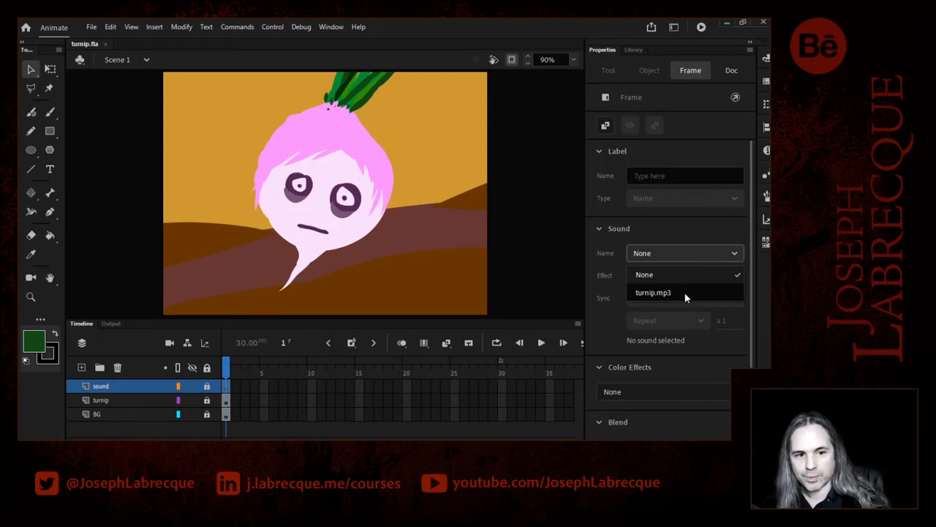
click(685, 292)
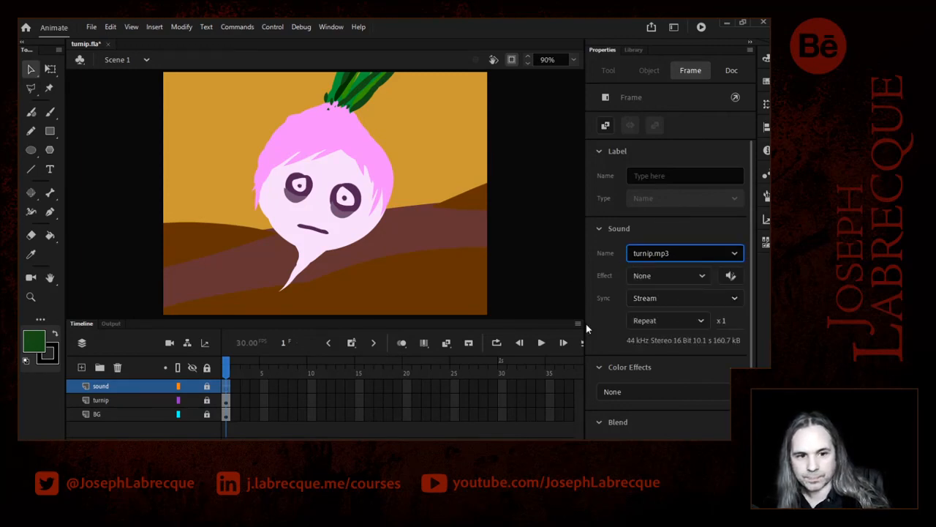
click(662, 299)
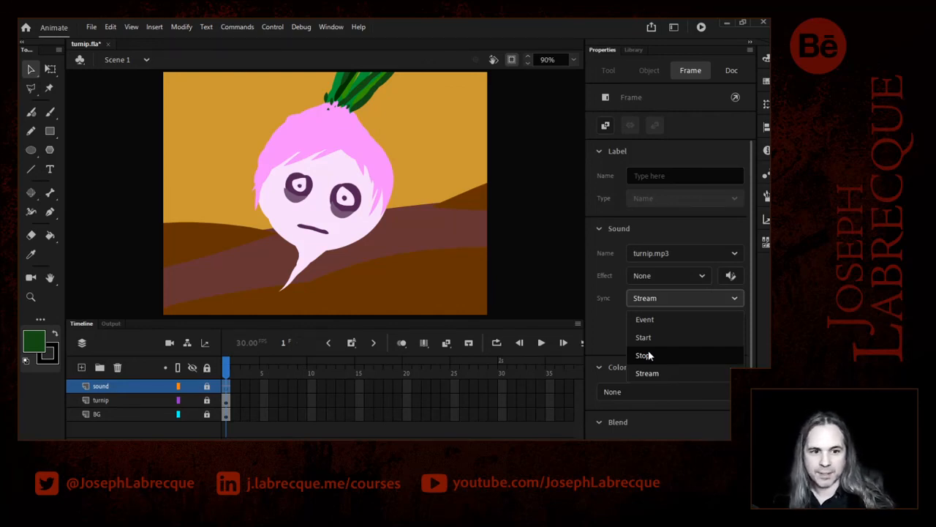
click(658, 375)
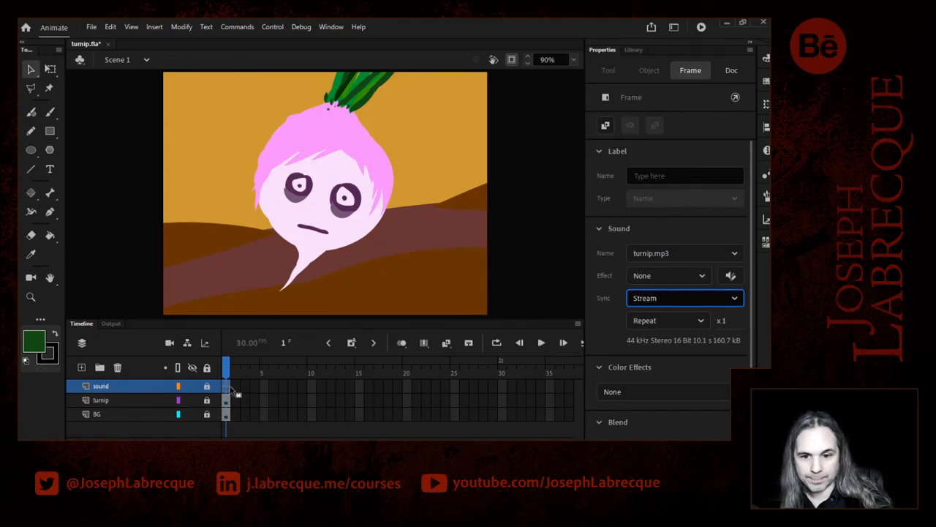
Extend the sound, turnip and BG layers to frame 30.
drag(501, 386, 501, 407)
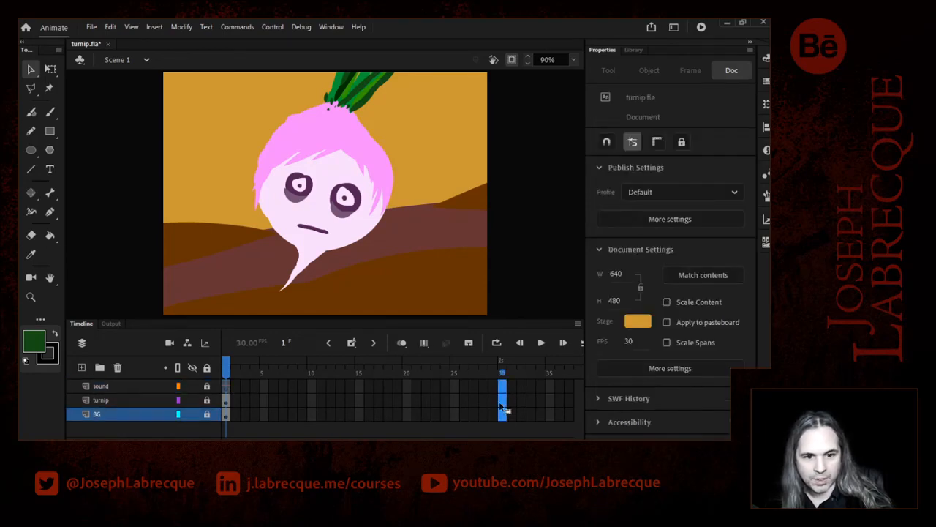
click(352, 343)
click(373, 400)
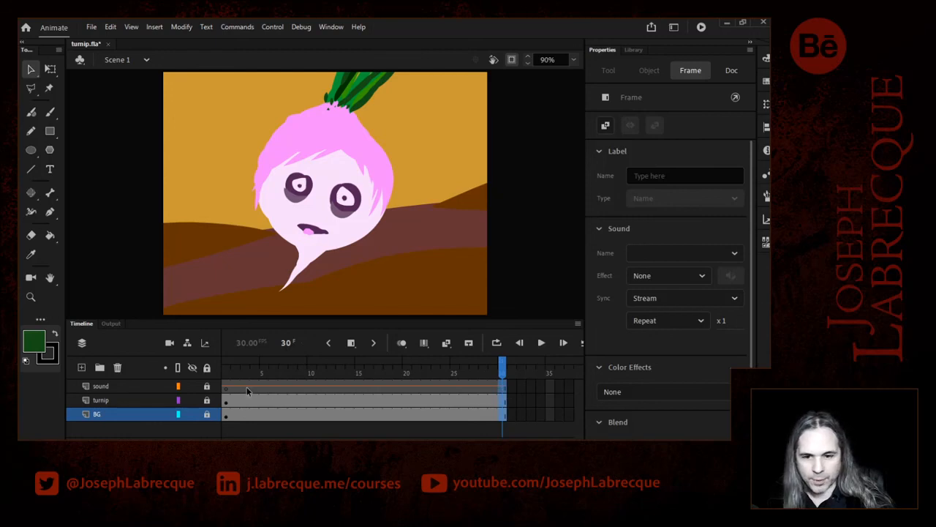
Switch to Adobe Audition, check the duration of turnip.mp3 by moving the playhead to its end, and return to Animate.
scroll(397, 399, right, 3)
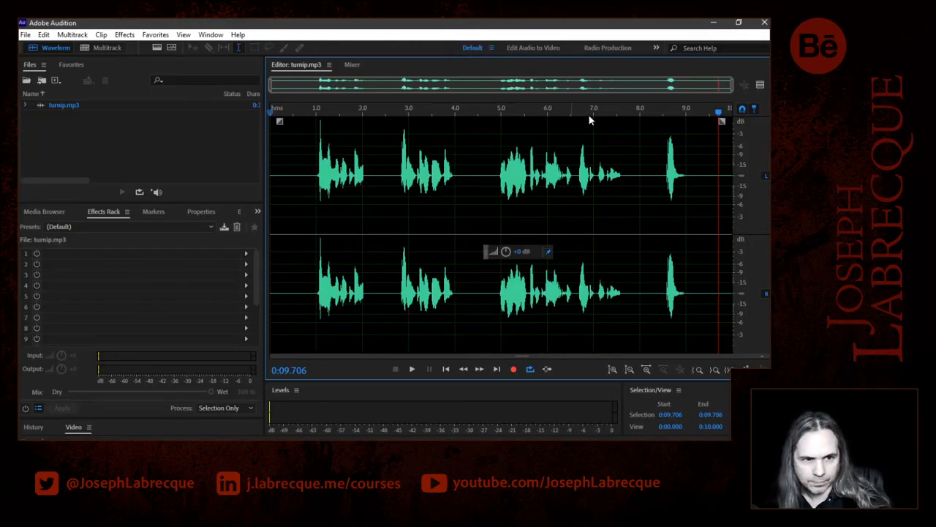
drag(720, 113, 739, 115)
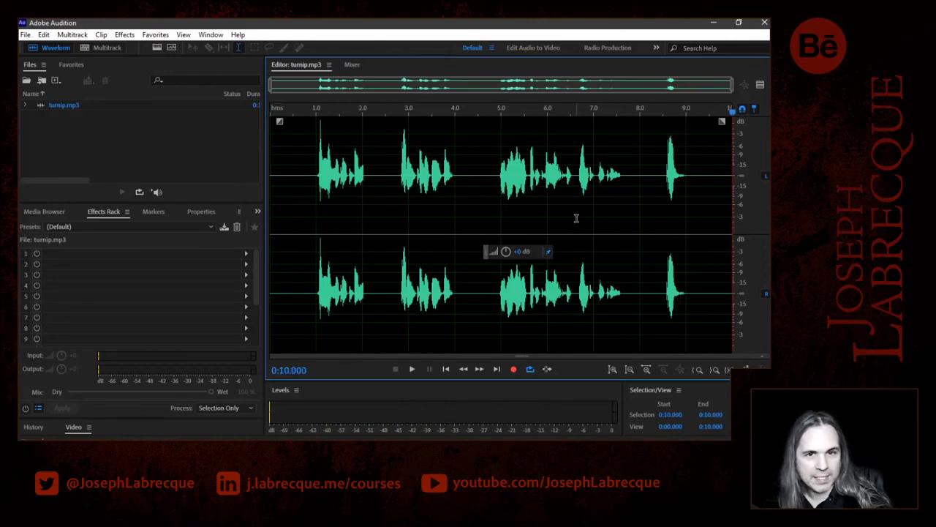
click(715, 22)
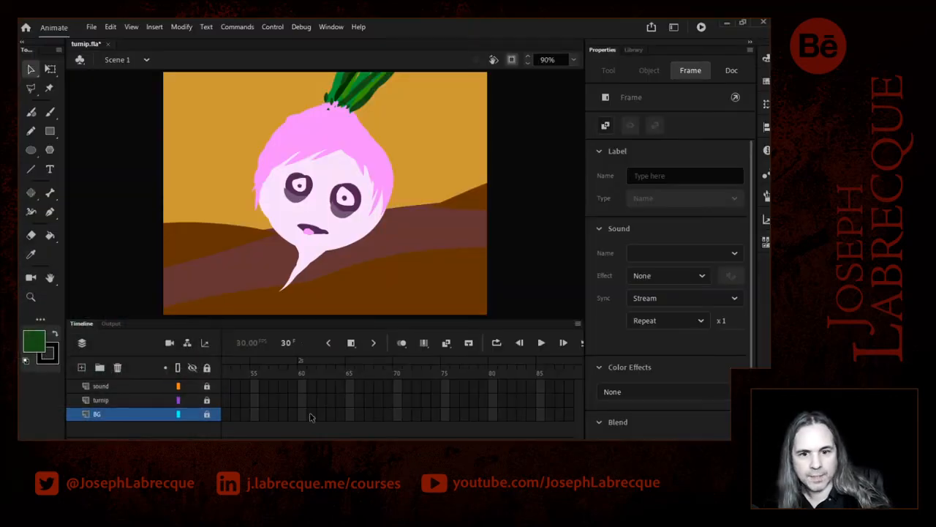
Extend the sound, turnip and BG layers to frame 300 to cover the whole recording.
drag(241, 437, 405, 438)
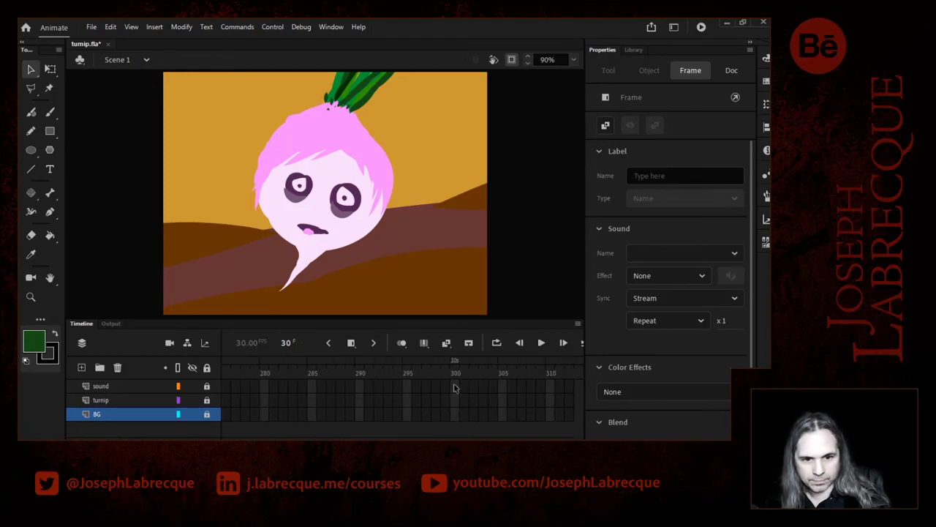
click(352, 342)
Preview the streamed sound by scrubbing through the timeline, and save the document with the turnip layer unlocked.
drag(395, 437, 312, 437)
drag(235, 368, 359, 370)
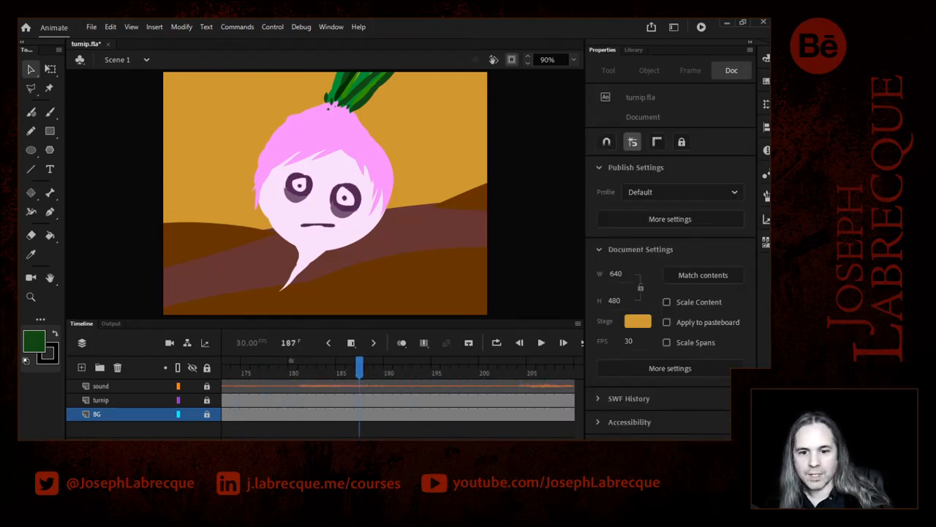
drag(251, 437, 173, 438)
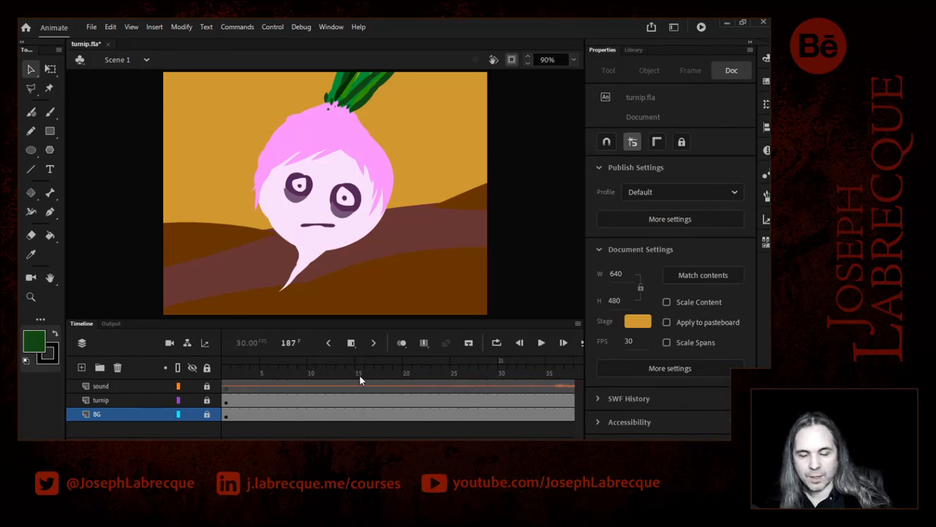
drag(553, 374, 519, 368)
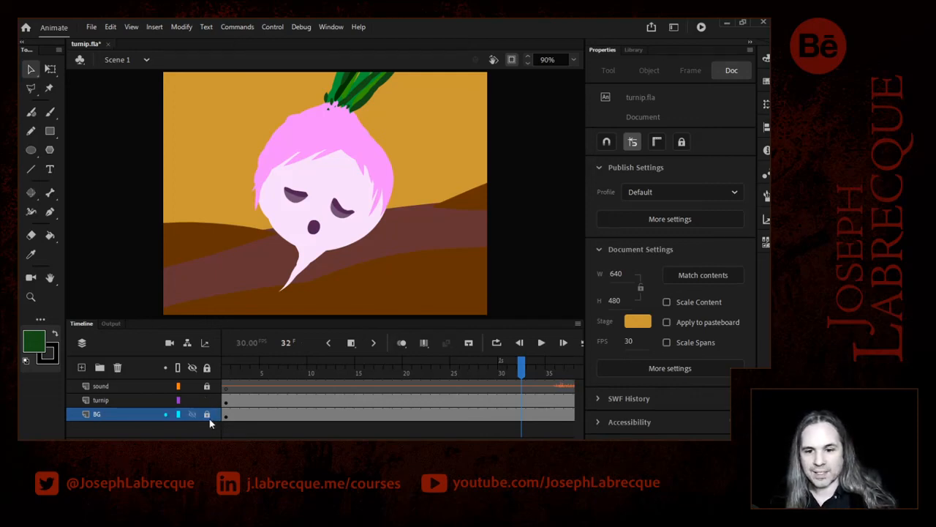
key(ctrl+s)
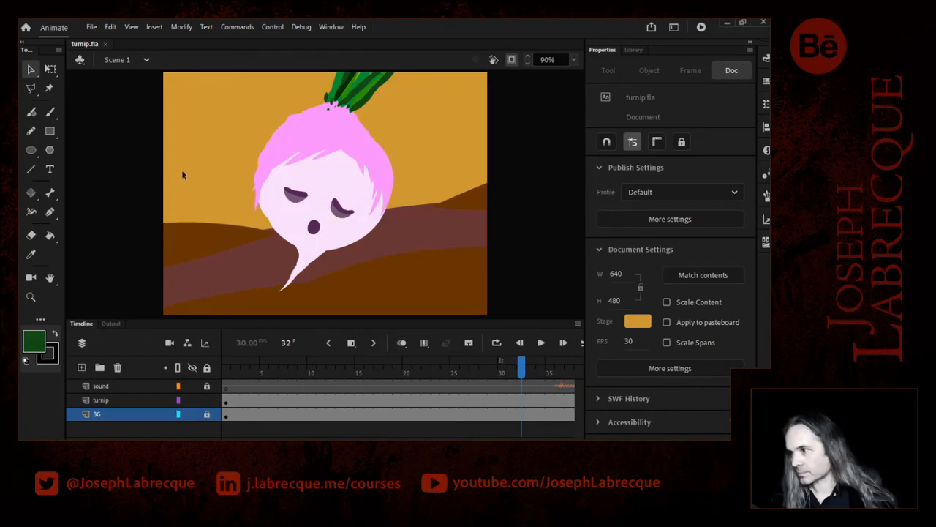
drag(306, 373, 545, 371)
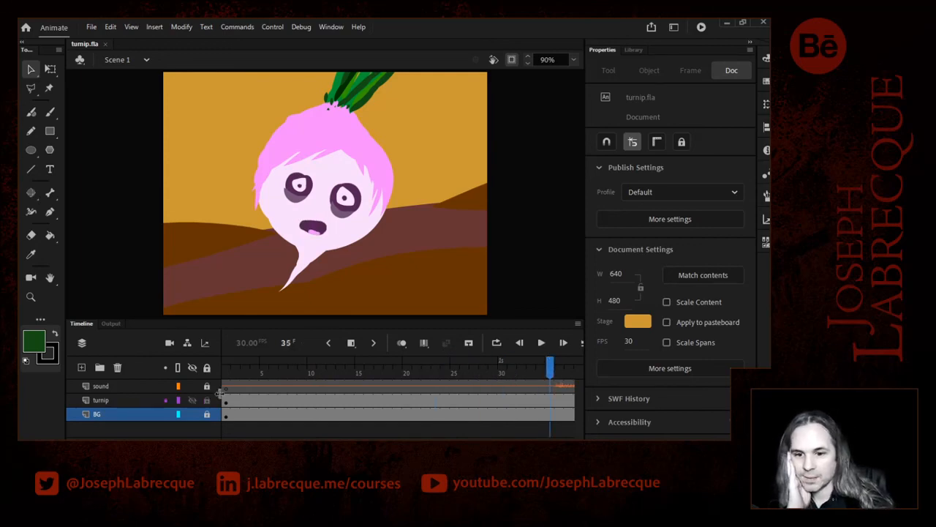
Try the 8 oh pose on the Turnip instance at frame 35 with the Frame Picker creating a keyframe, and undo it.
click(128, 401)
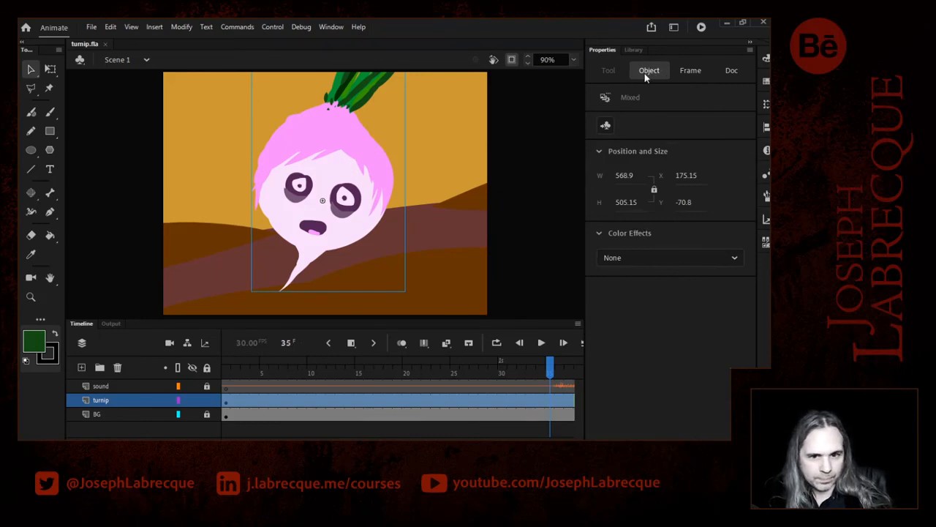
click(121, 126)
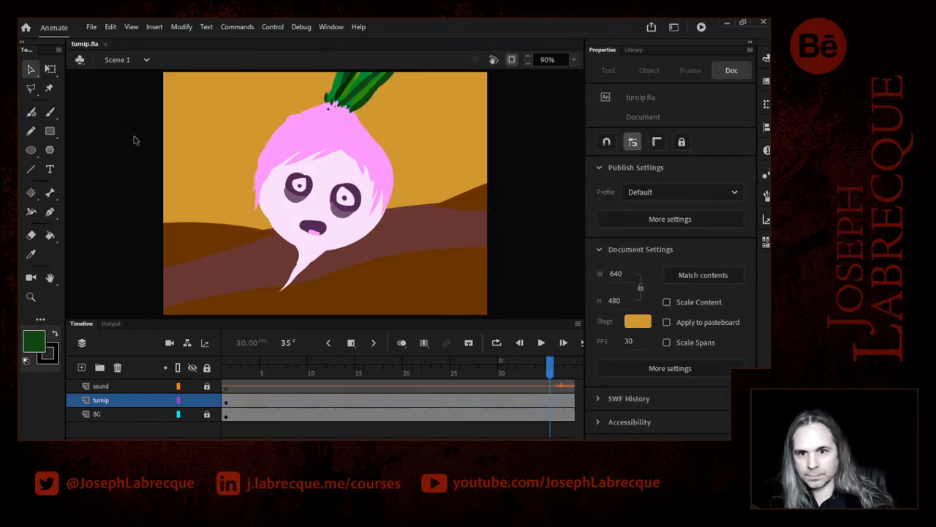
click(339, 167)
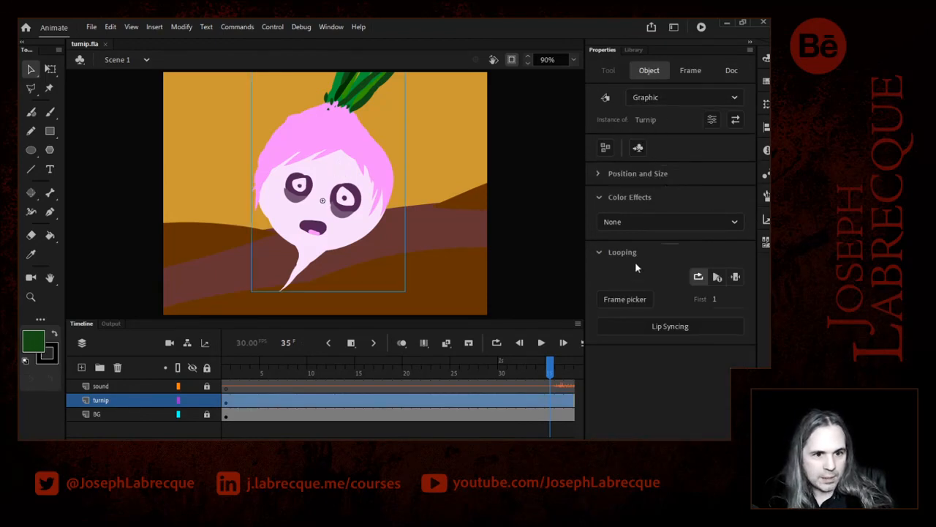
click(633, 302)
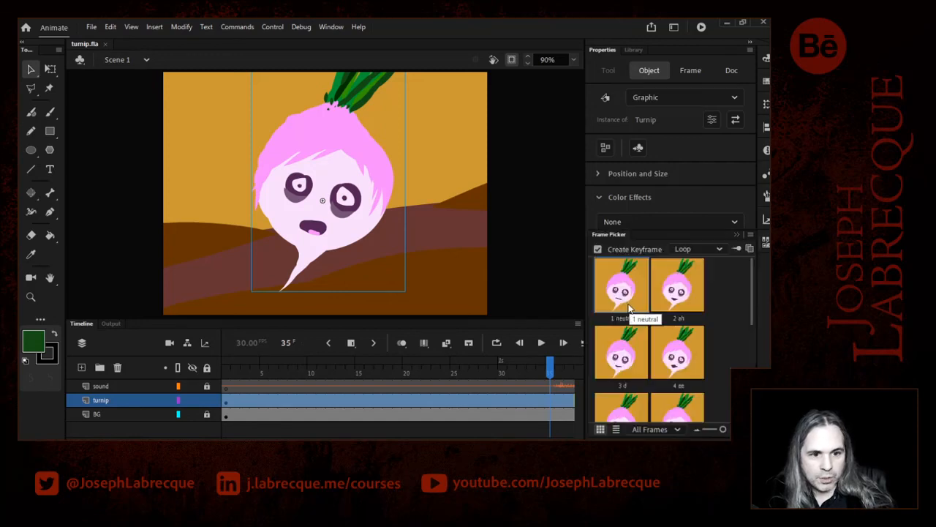
drag(750, 286, 748, 330)
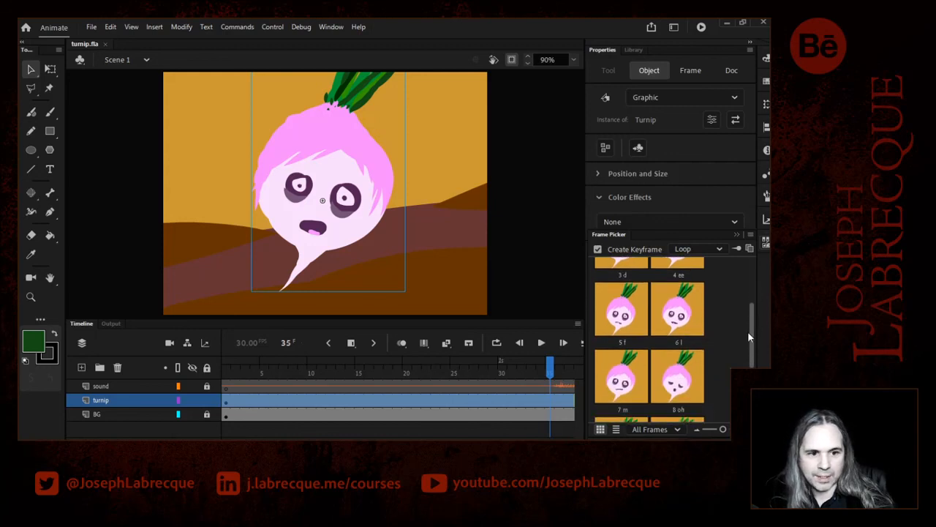
click(679, 373)
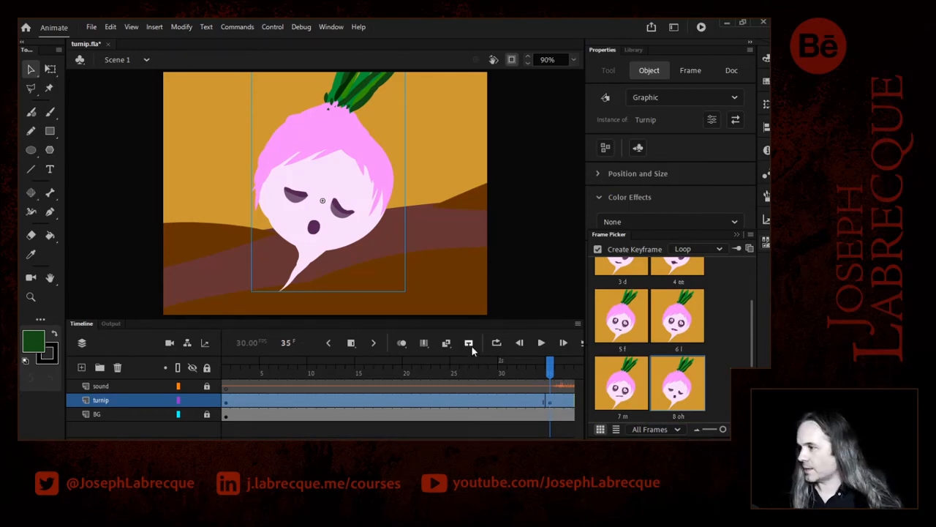
key(ctrl+z)
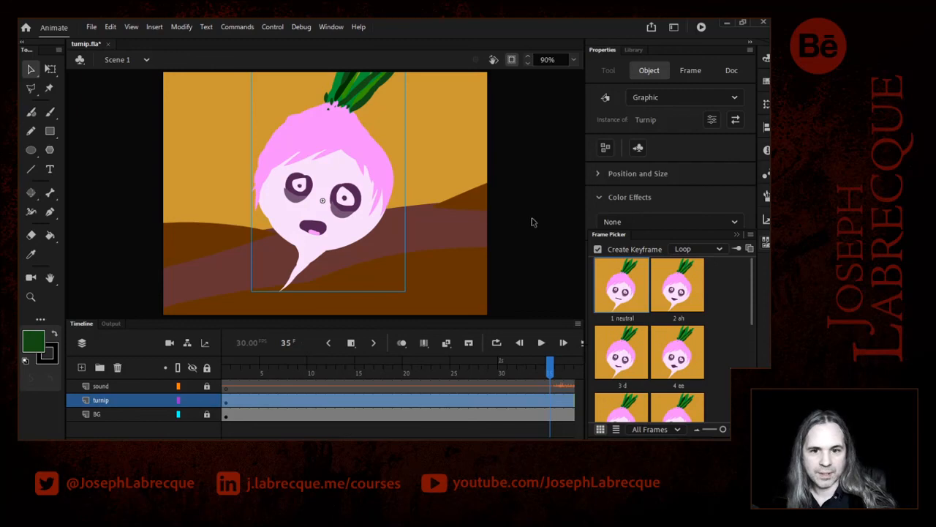
click(733, 194)
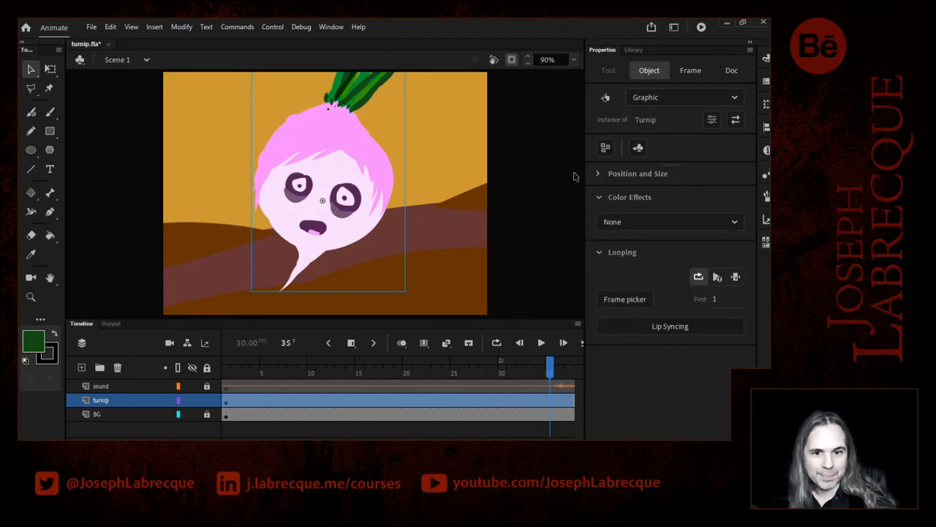
Lip-sync the Turnip instance from frame 1, mapping each viseme to its matching labelled frame and syncing with the sound layer, and save the document.
click(226, 371)
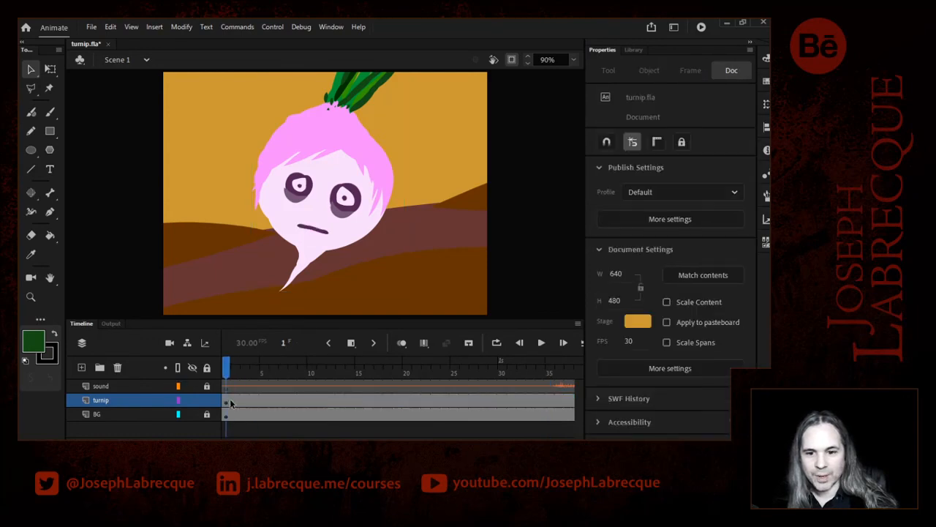
click(359, 228)
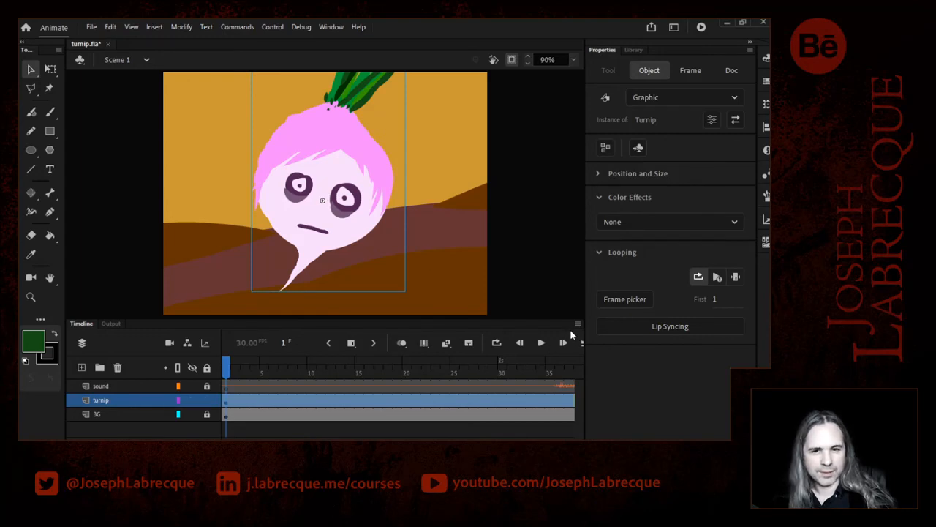
click(642, 326)
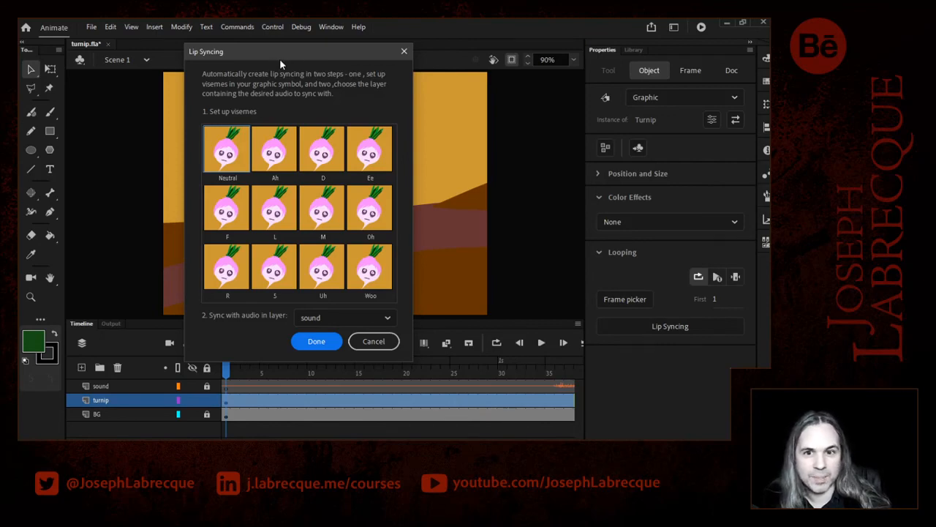
click(223, 167)
click(275, 204)
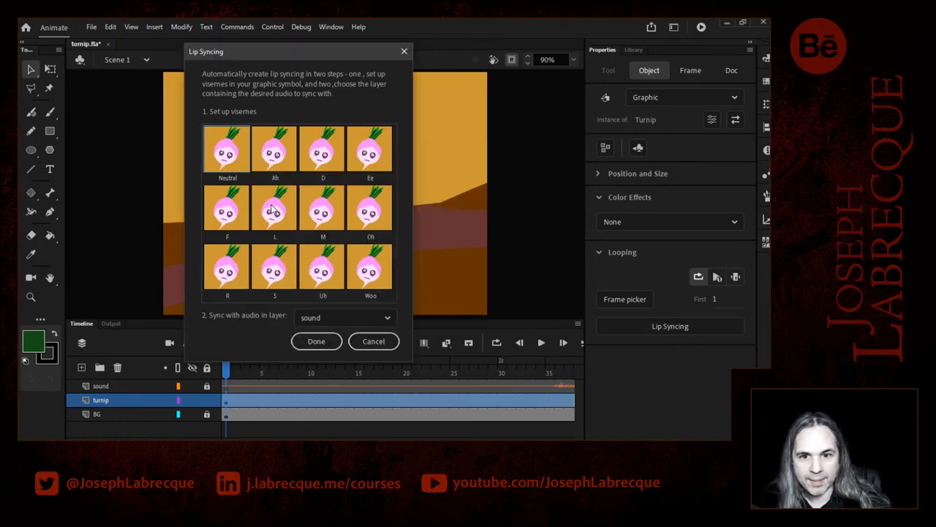
click(269, 157)
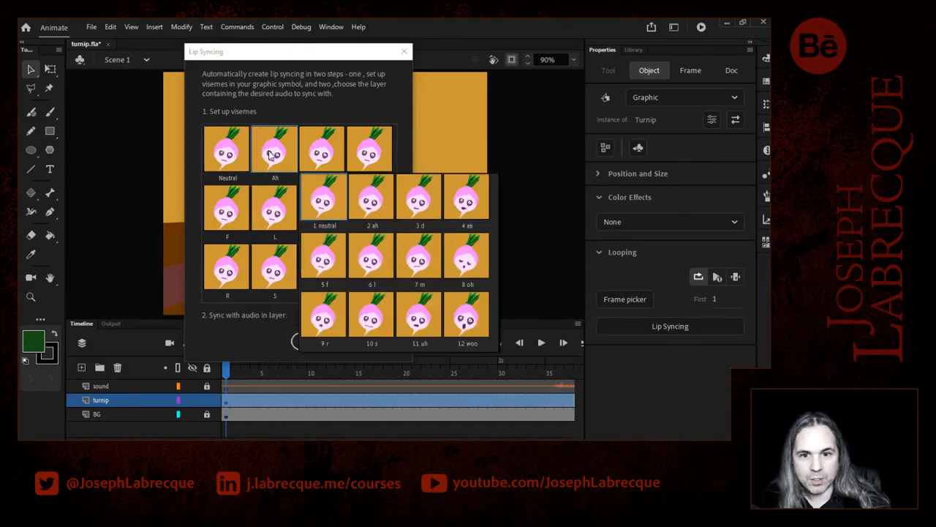
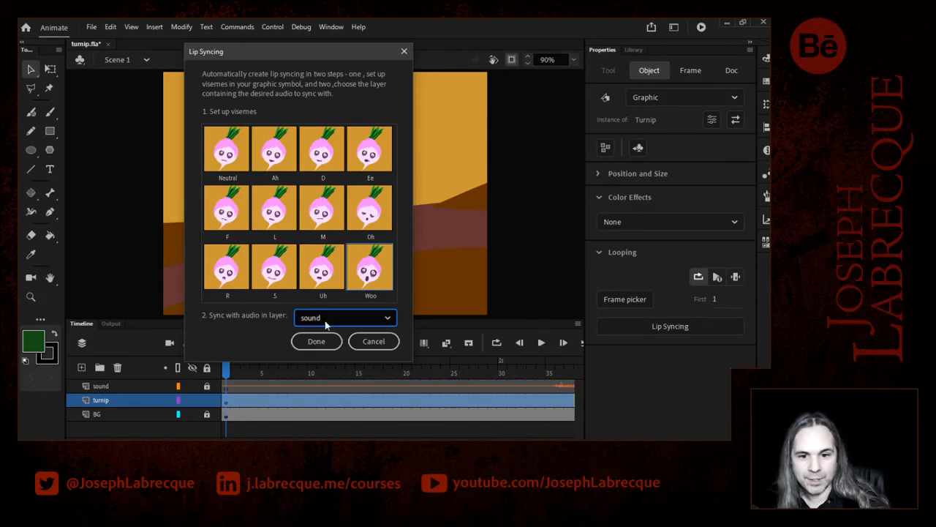
click(316, 341)
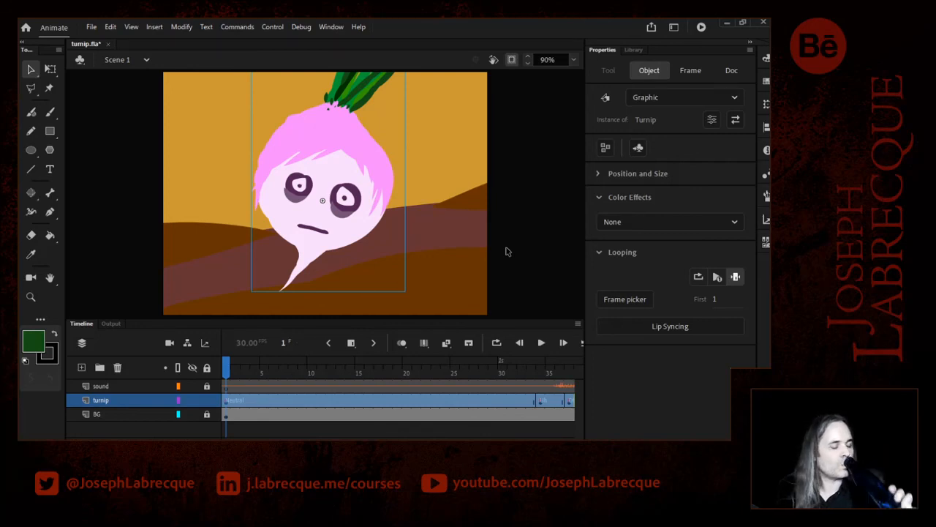
key(ctrl+s)
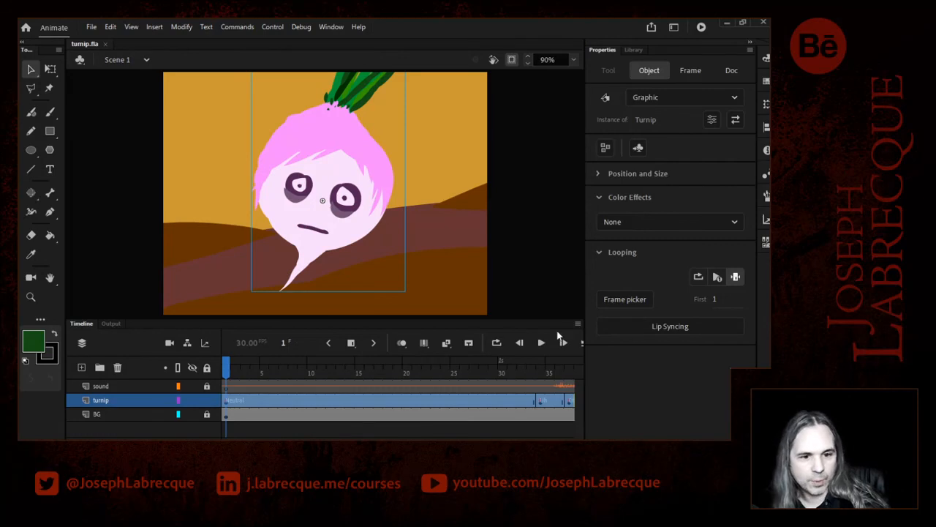
Collapse the properties area and examine the viseme keyframes along the turnip layer, adjusting the timeline's frame width to see them.
click(749, 42)
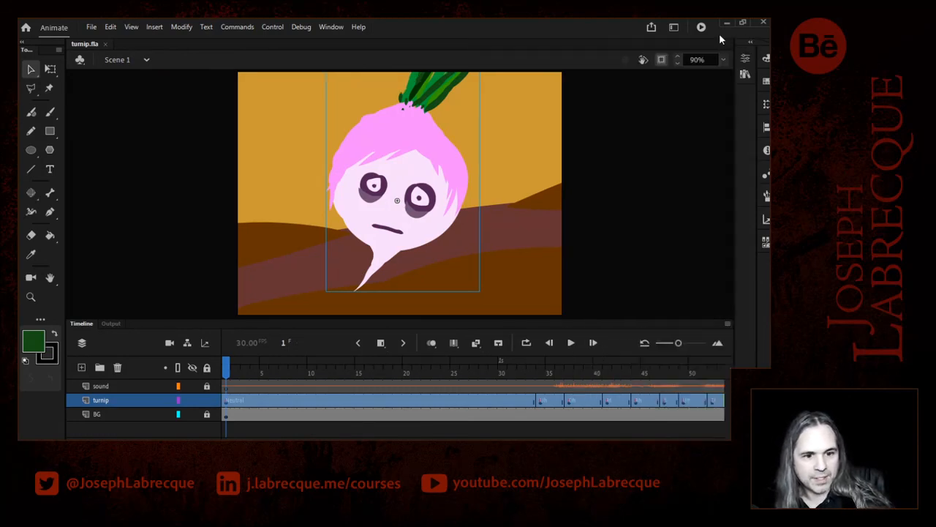
click(570, 414)
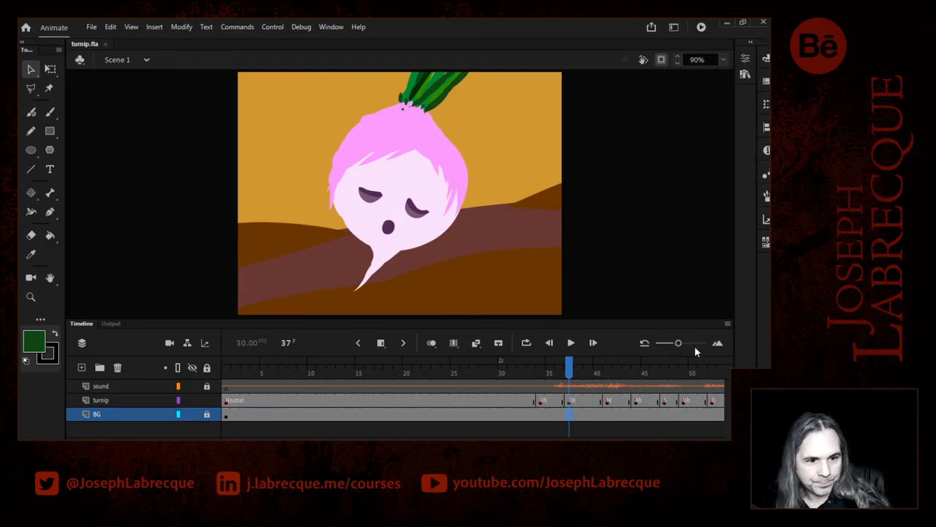
drag(678, 343, 660, 348)
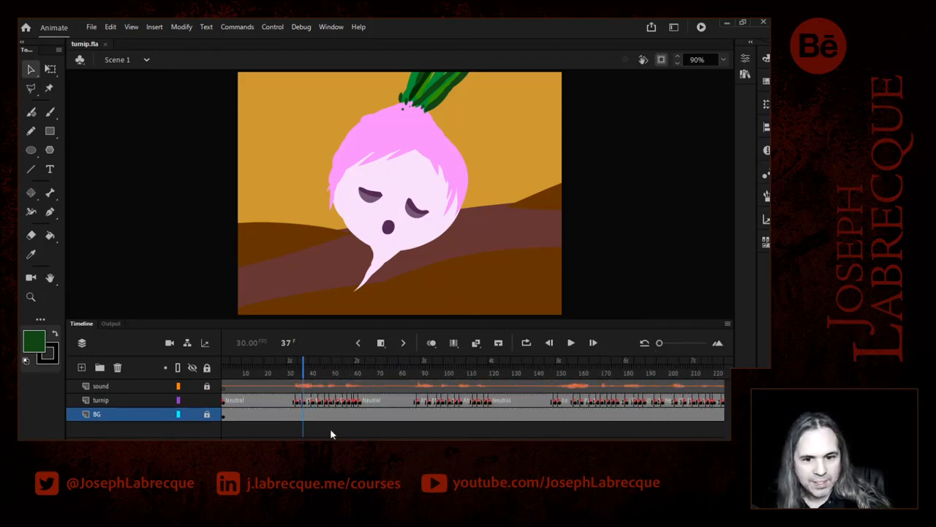
scroll(351, 392, right, 5)
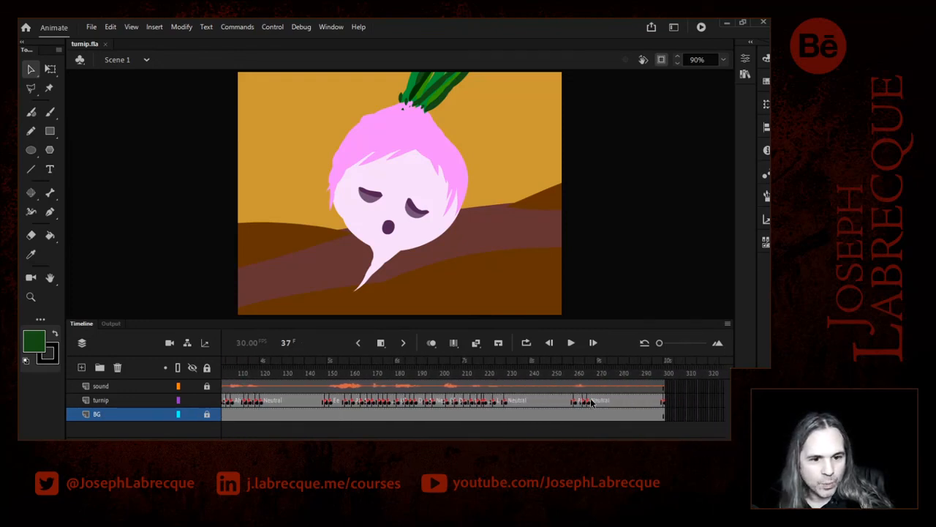
scroll(605, 401, left, 5)
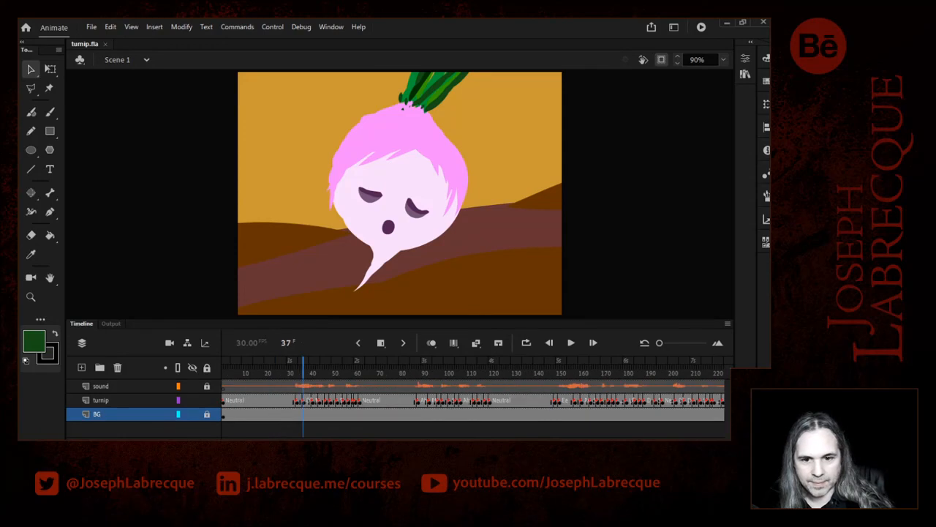
drag(661, 343, 669, 342)
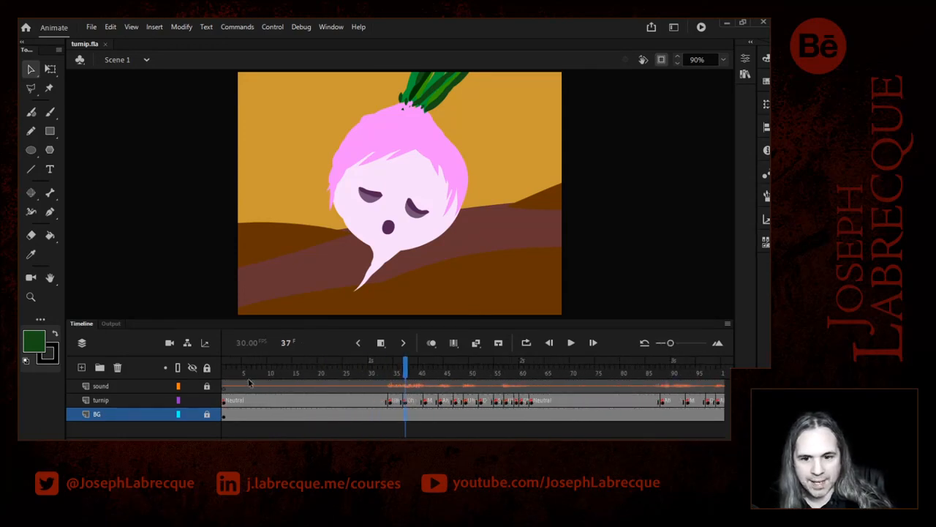
Play the lip-synced animation from frame 1 to the end to review it.
click(223, 374)
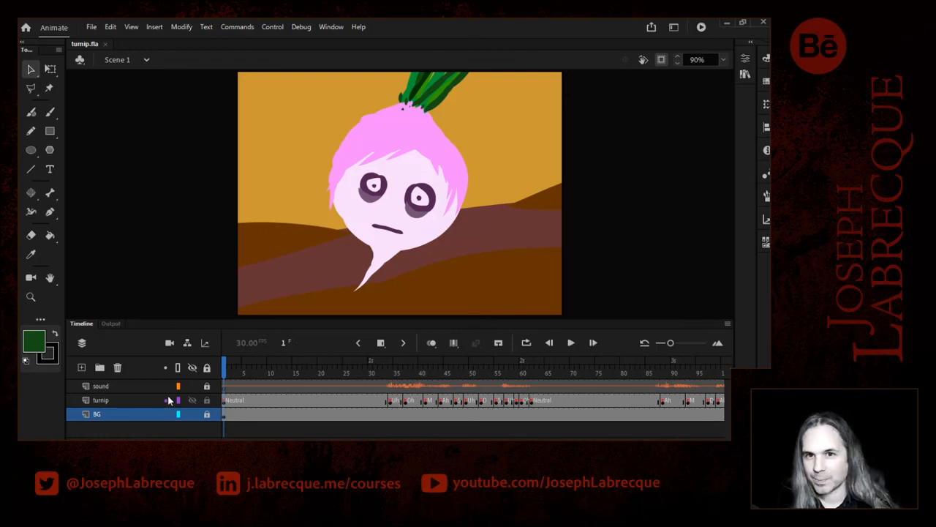
key(Return)
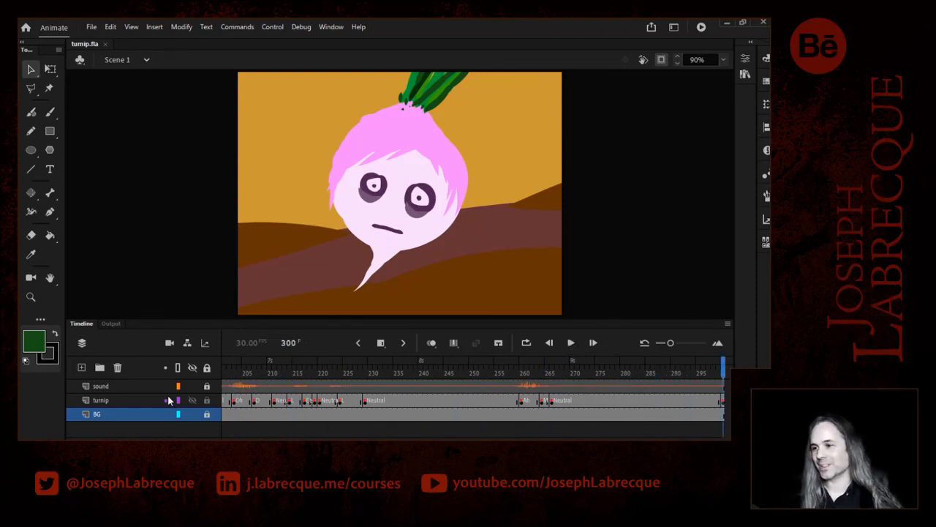
Replay the lip-synced animation from the start and stop it at frame 247.
key(Return)
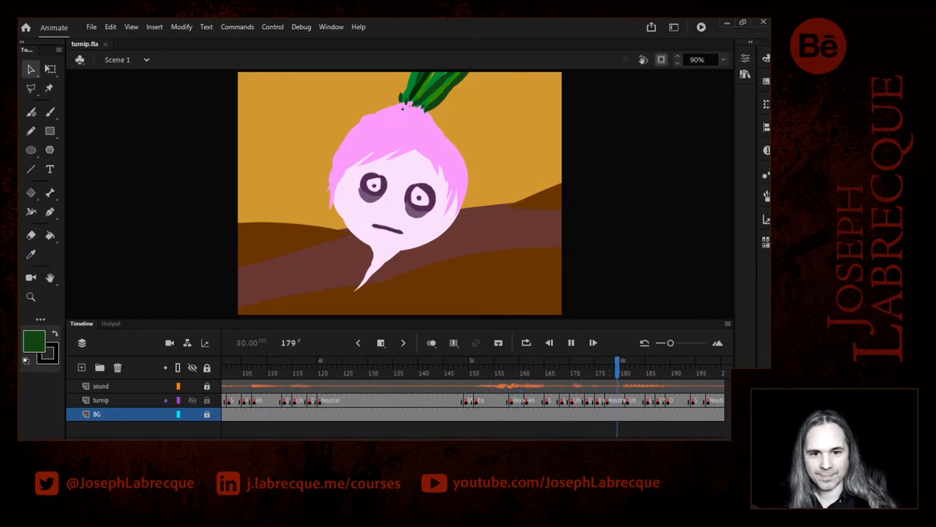
key(Return)
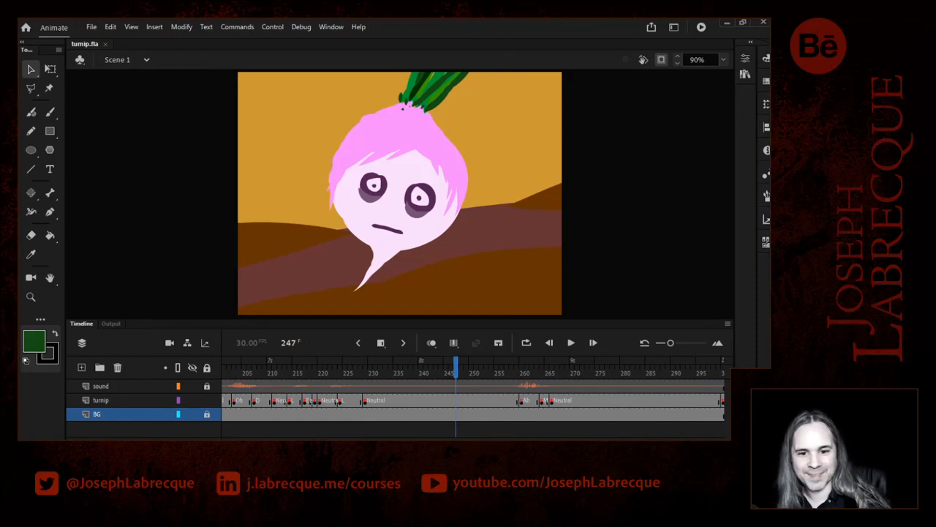
Review the mouth poses in the Frame Picker for the Turnip instance at the frame 229 Neutral keyframe, and close it.
click(366, 402)
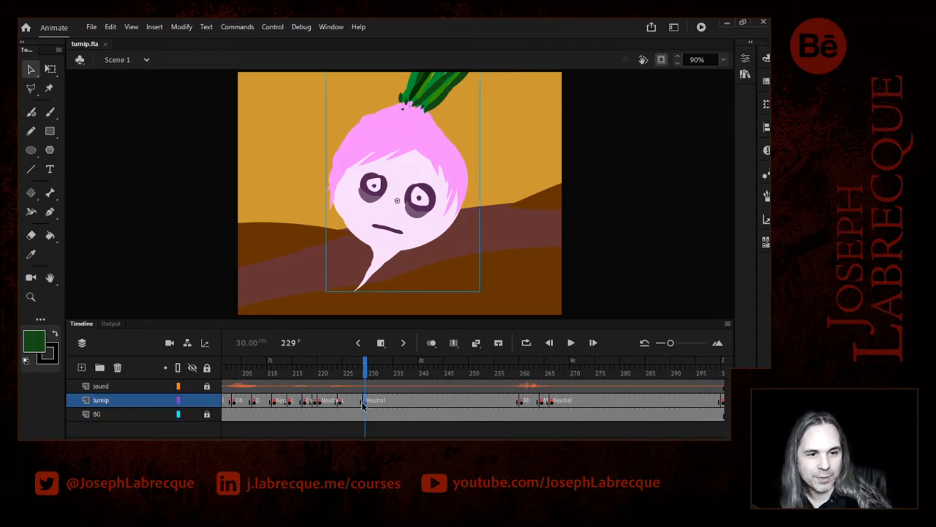
click(751, 43)
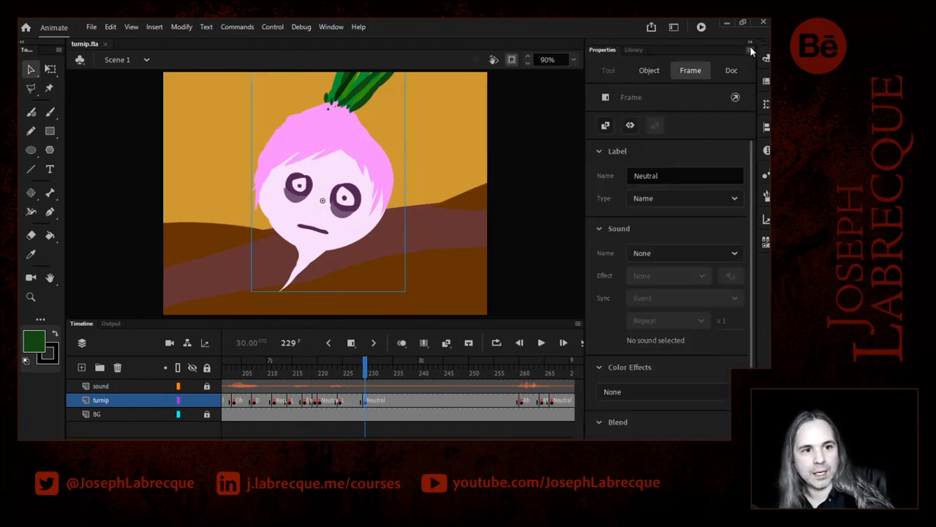
click(648, 71)
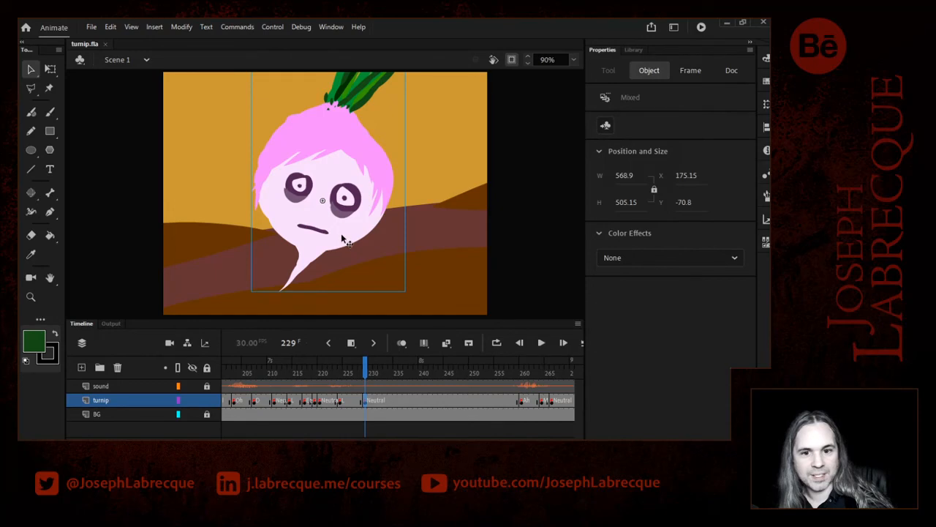
click(454, 226)
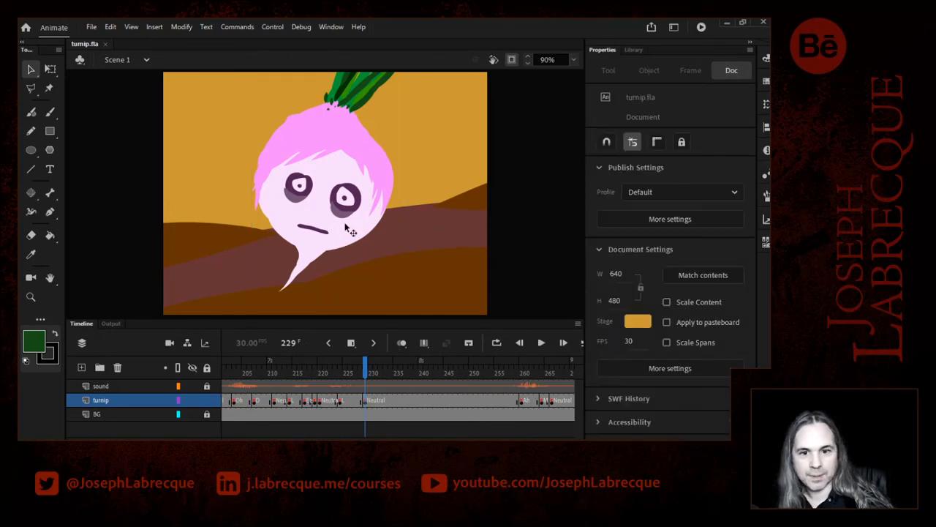
click(385, 225)
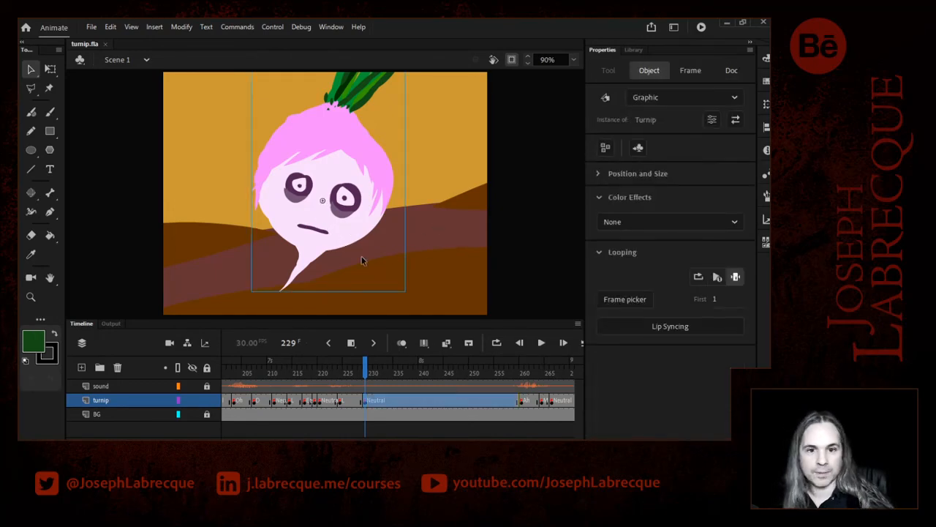
click(626, 299)
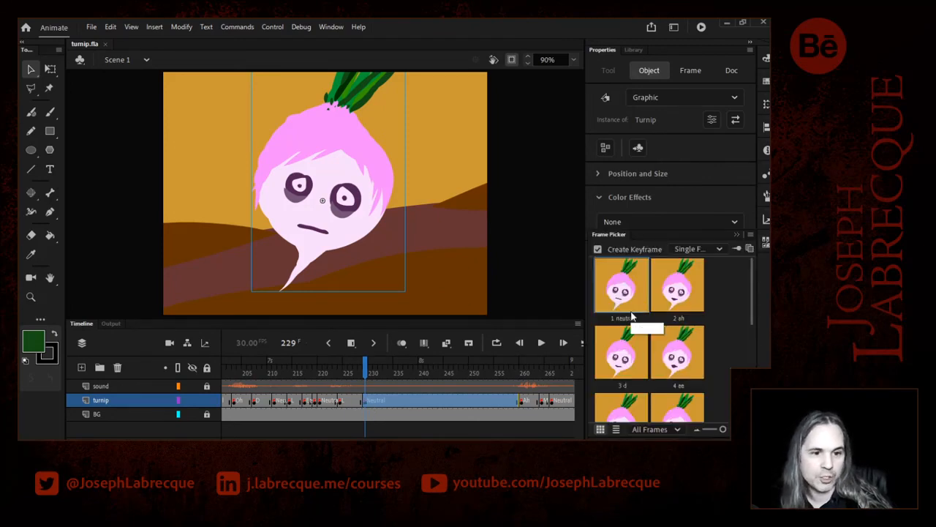
click(524, 219)
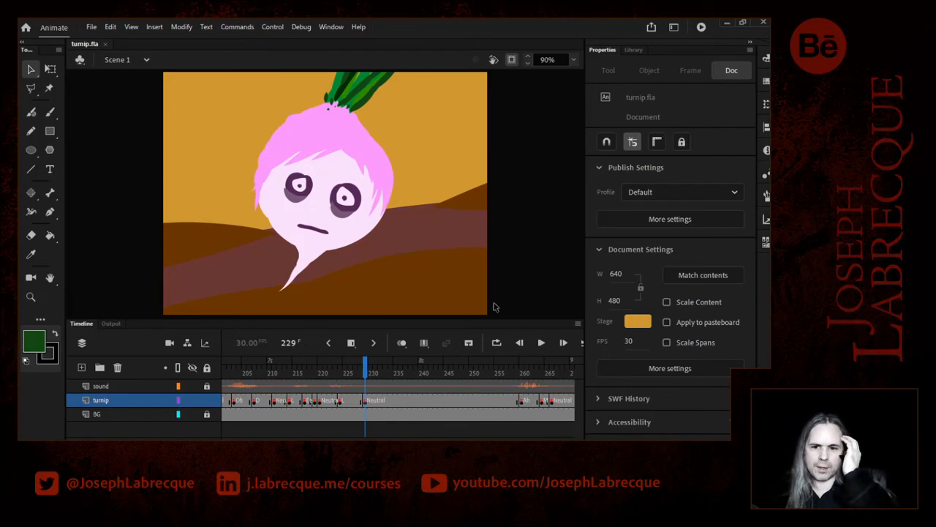
Scrub from frame 1 to frame 50, look over the keyframes through the end of the timeline, and return to frame 1.
drag(368, 366, 165, 376)
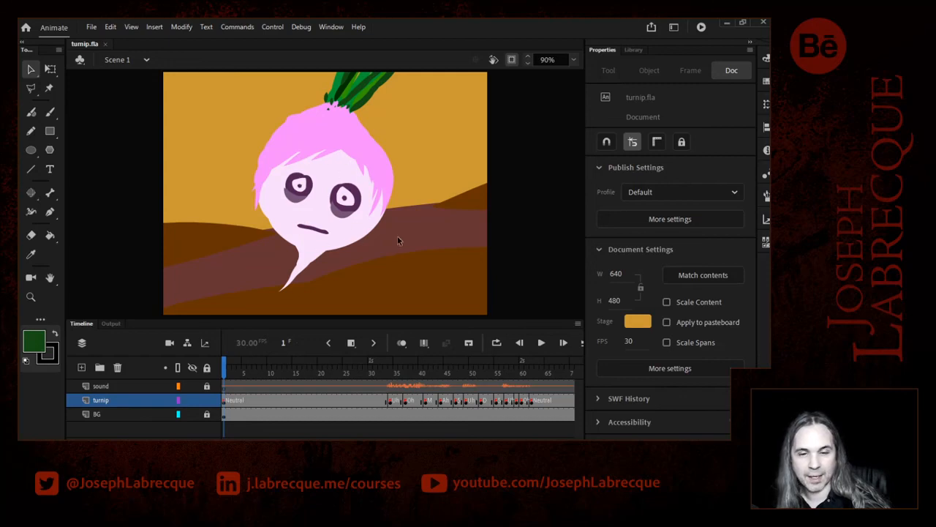
drag(246, 370, 471, 371)
scroll(397, 400, right, 10)
scroll(398, 399, left, 3)
scroll(397, 400, left, 4)
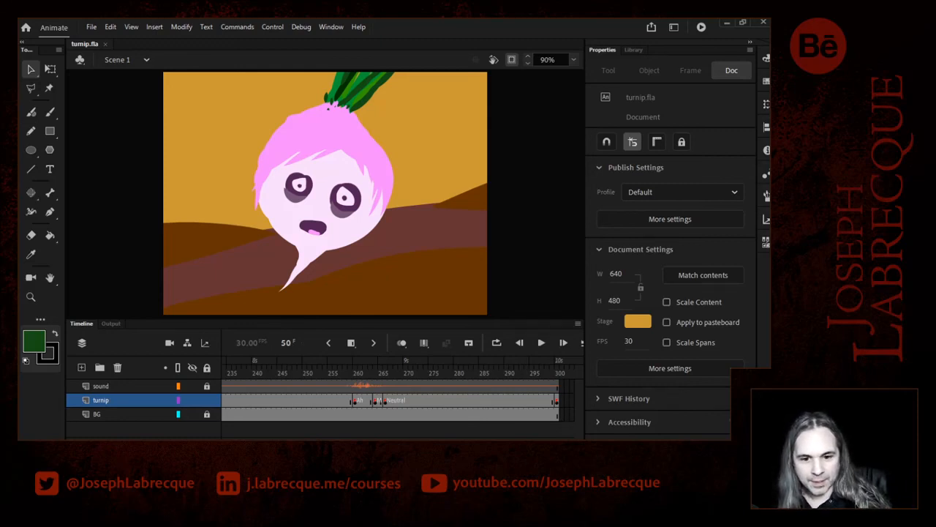
scroll(398, 400, right, 5)
scroll(397, 399, left, 10)
scroll(398, 399, left, 5)
drag(256, 373, 220, 373)
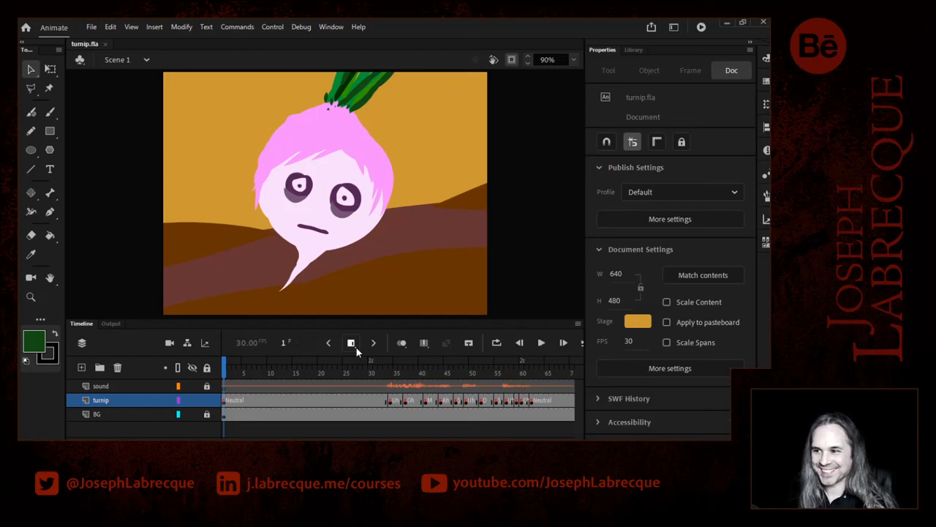
Scrub to frame 57, advance frame by frame to frame 60 to examine the face, and return to frame 1.
drag(280, 362, 506, 377)
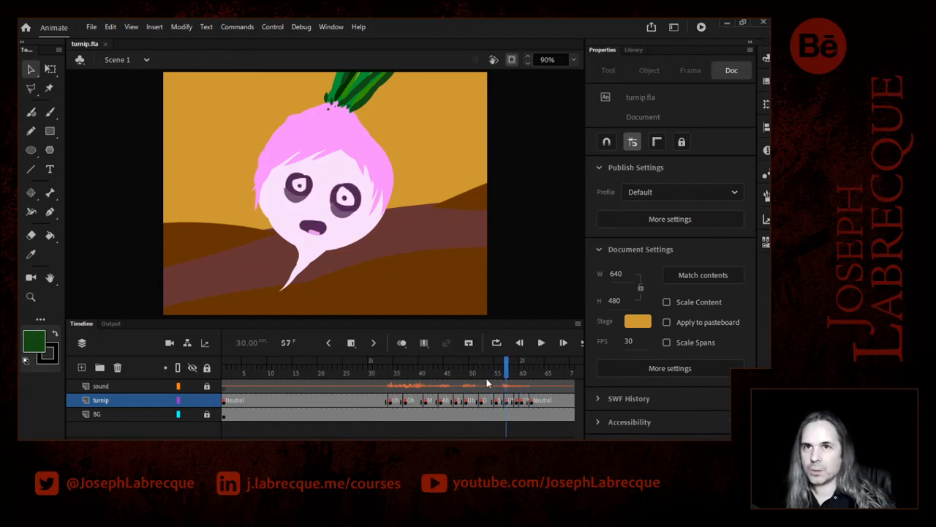
key(period)
key(period)
key(period)
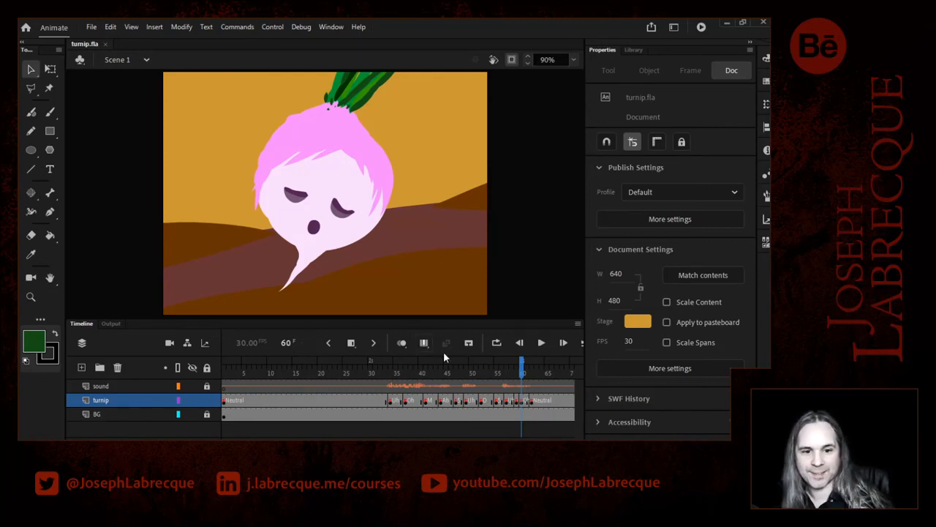
drag(521, 373, 219, 385)
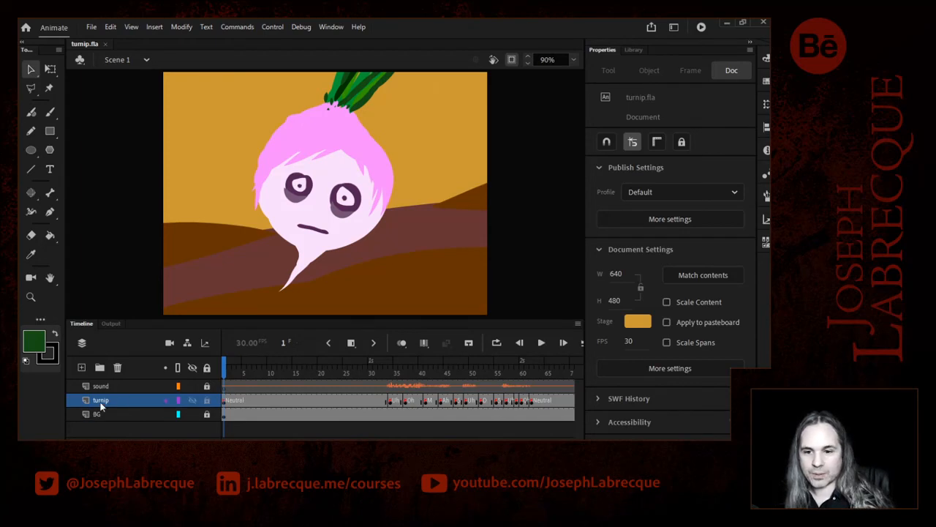
Select the turnip layer with all its lip-sync keyframes and cut the whole layer from the main timeline.
click(128, 399)
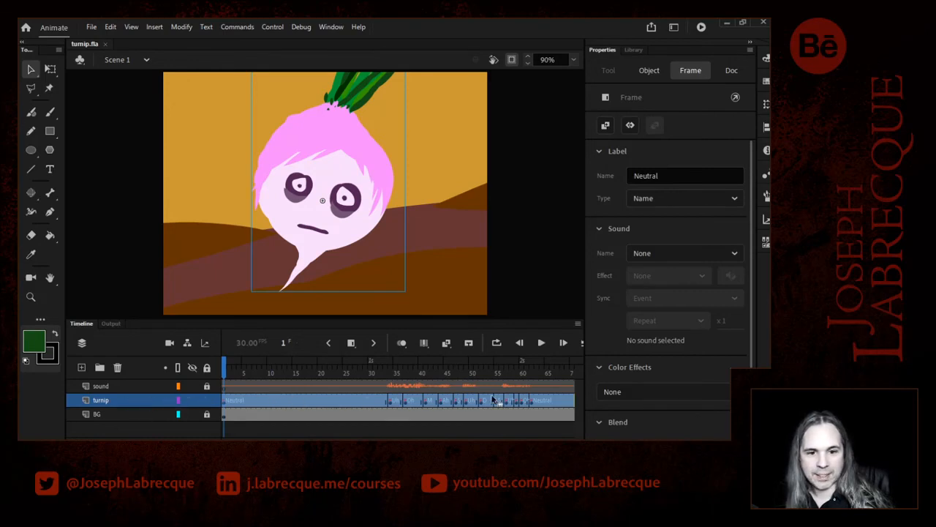
scroll(278, 399, right, 3)
scroll(395, 399, right, 20)
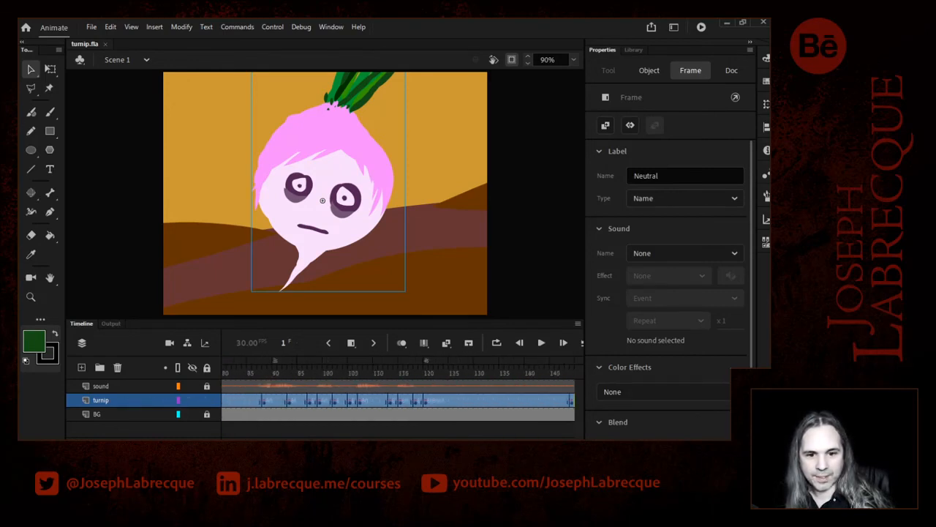
scroll(398, 399, left, 15)
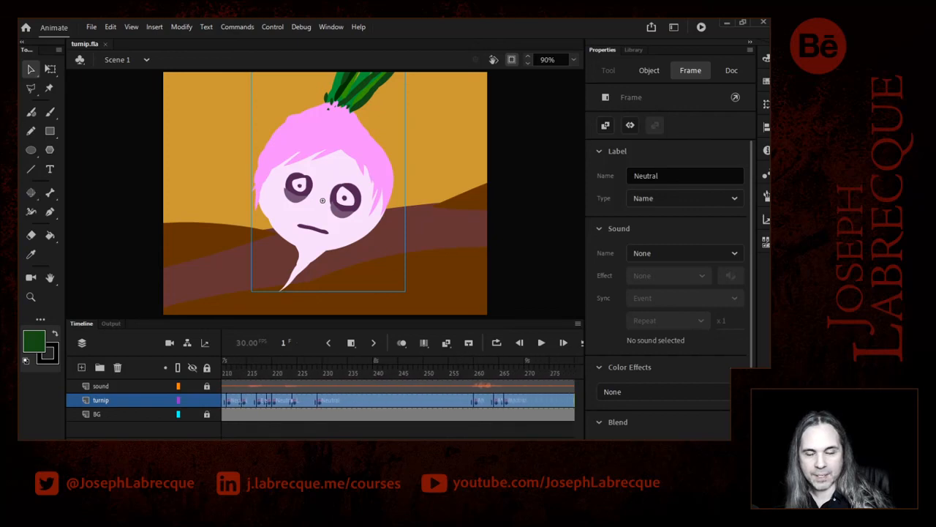
scroll(398, 399, left, 12)
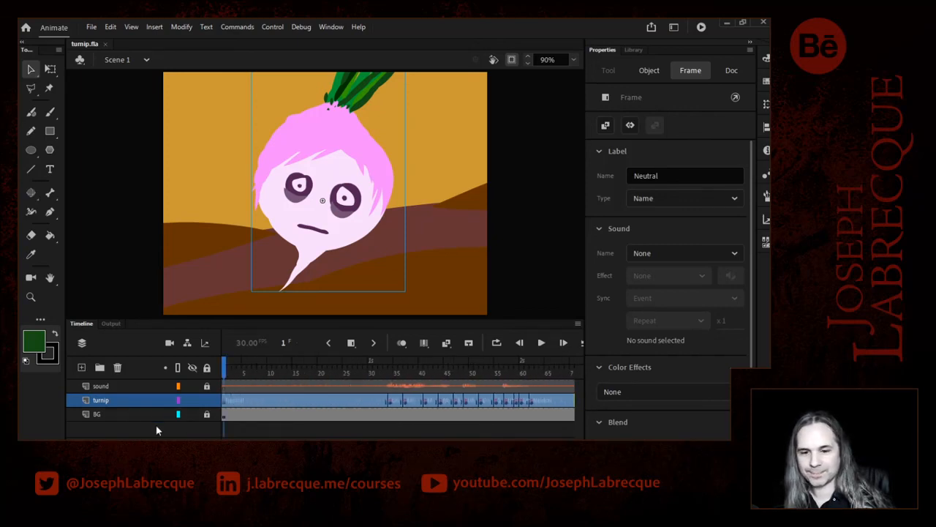
right_click(254, 404)
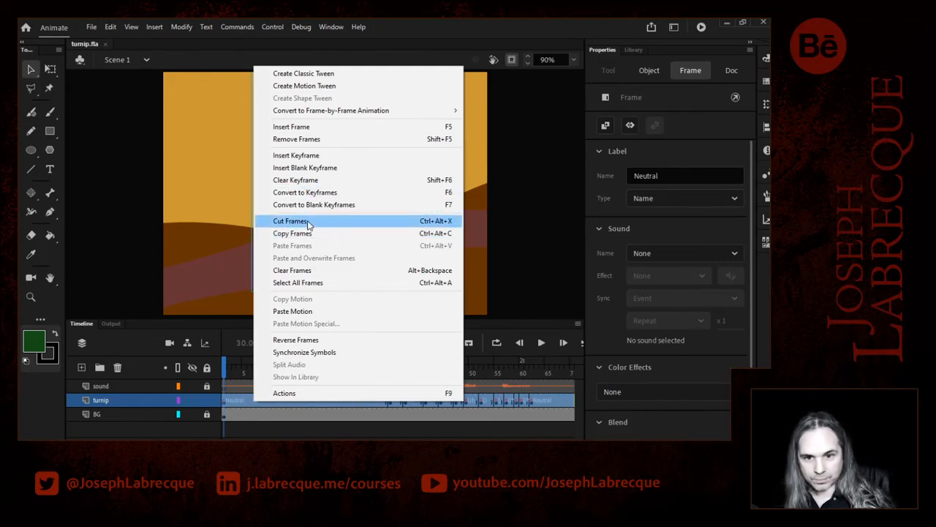
click(135, 400)
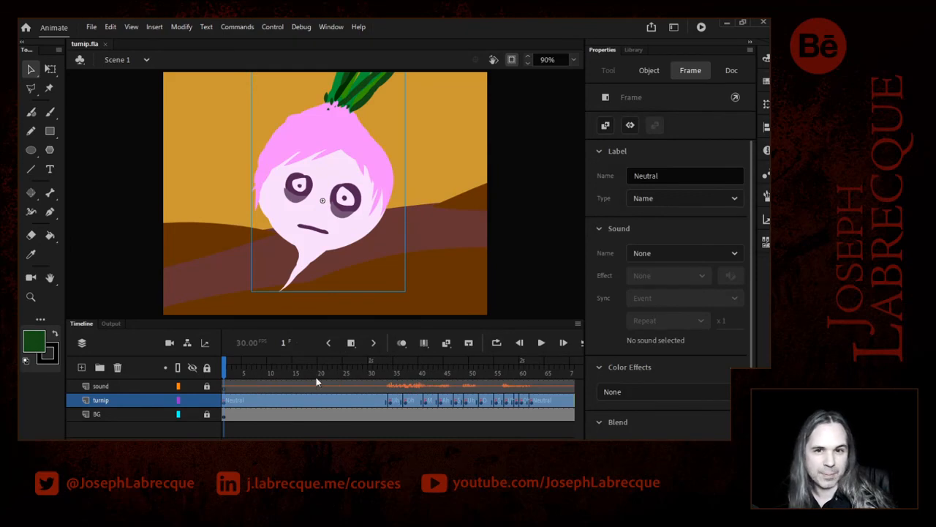
right_click(122, 400)
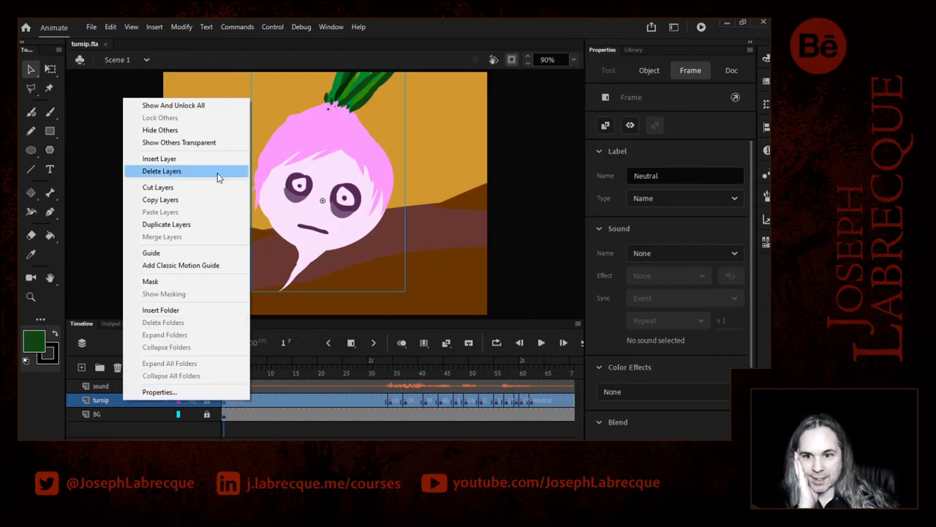
click(170, 190)
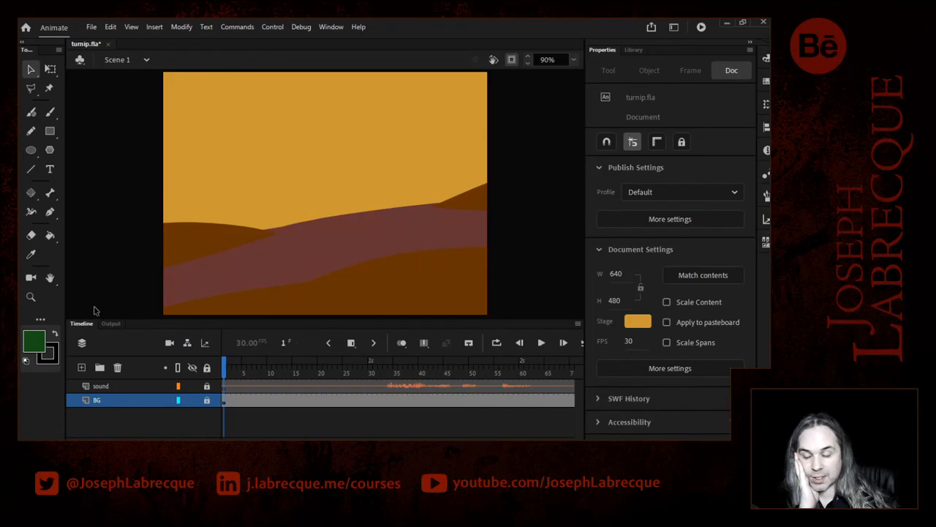
Add a new layer between the sound and BG layers and name it turnip.
click(81, 367)
double_click(114, 400)
text(turnip)
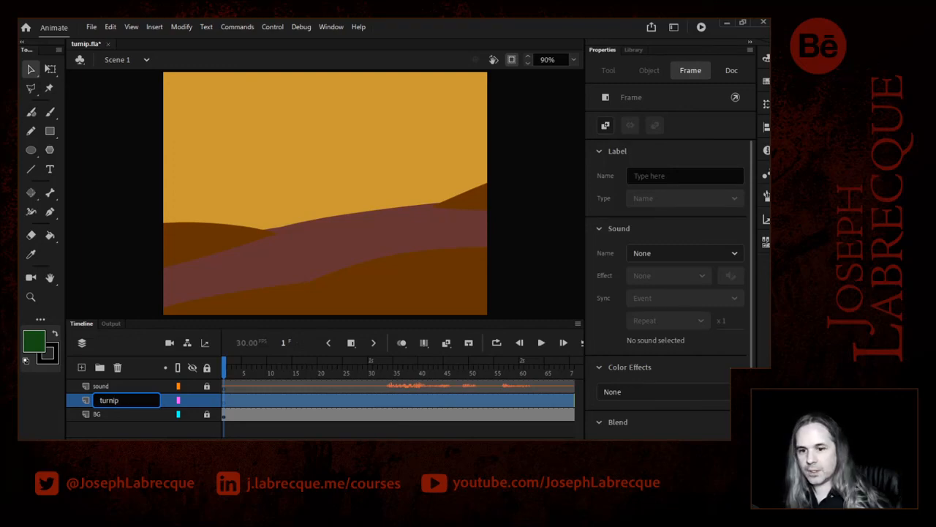
click(117, 430)
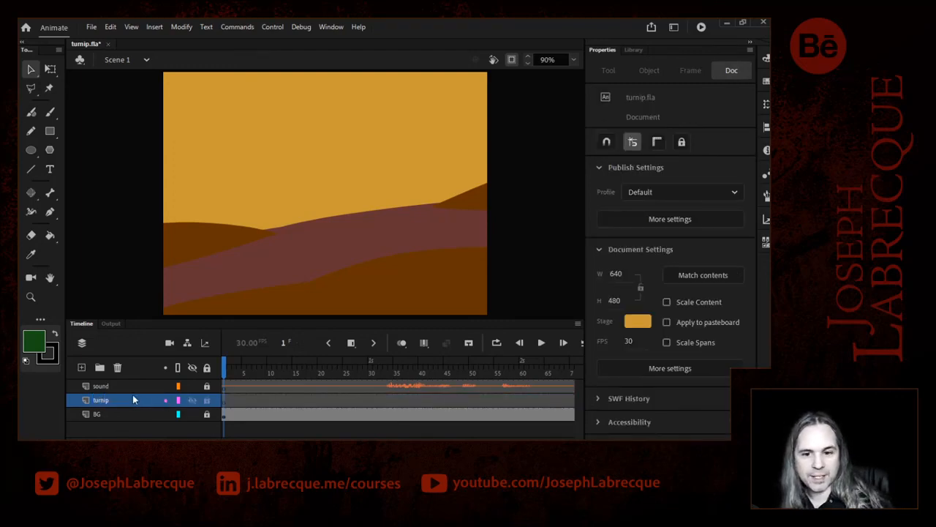
Create a new Graphic symbol named AnimatedTurnip in the library root.
click(226, 399)
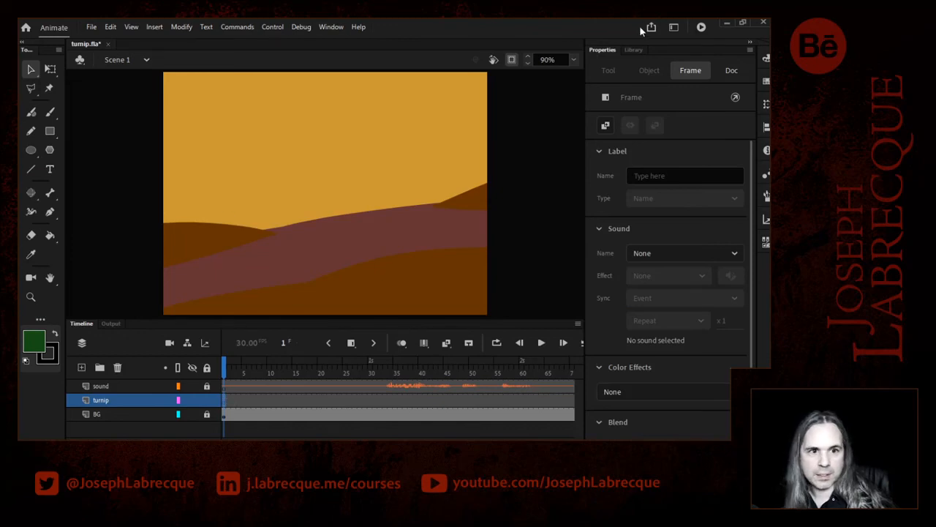
click(634, 50)
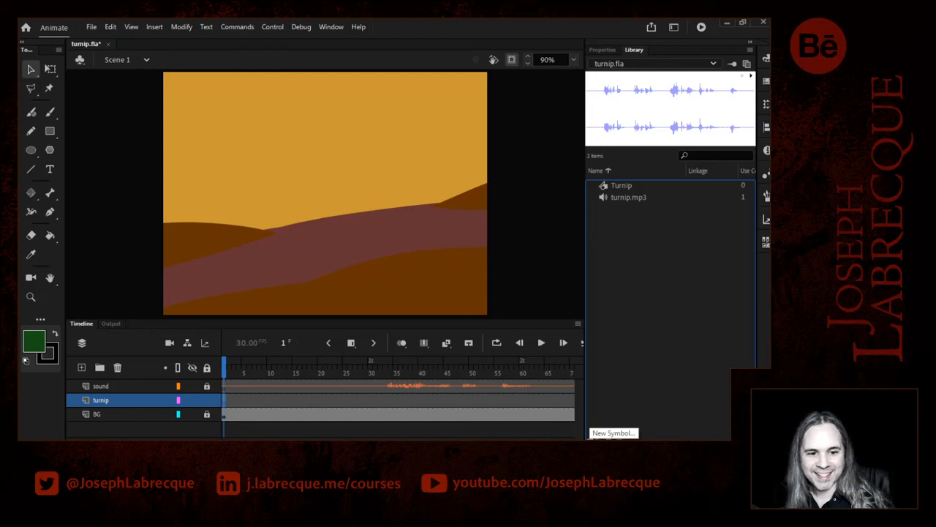
click(592, 438)
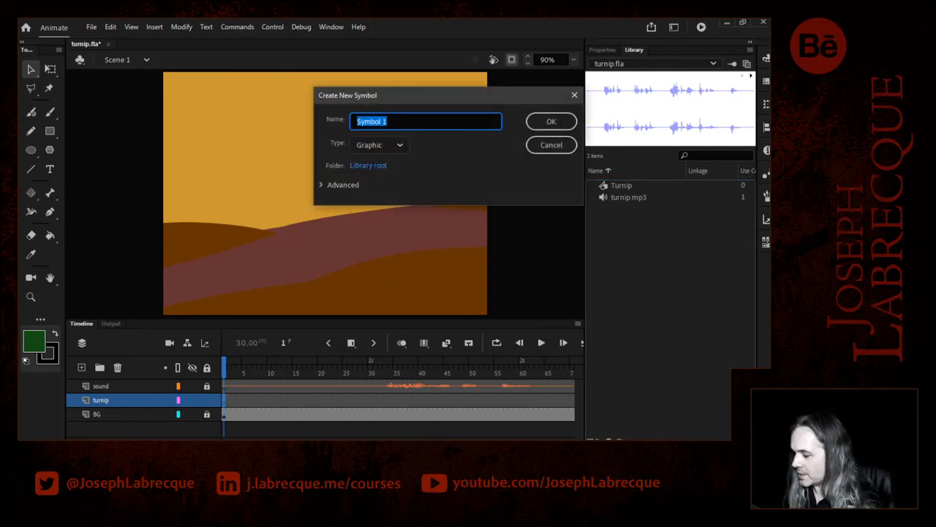
text(AnimatedTurnip)
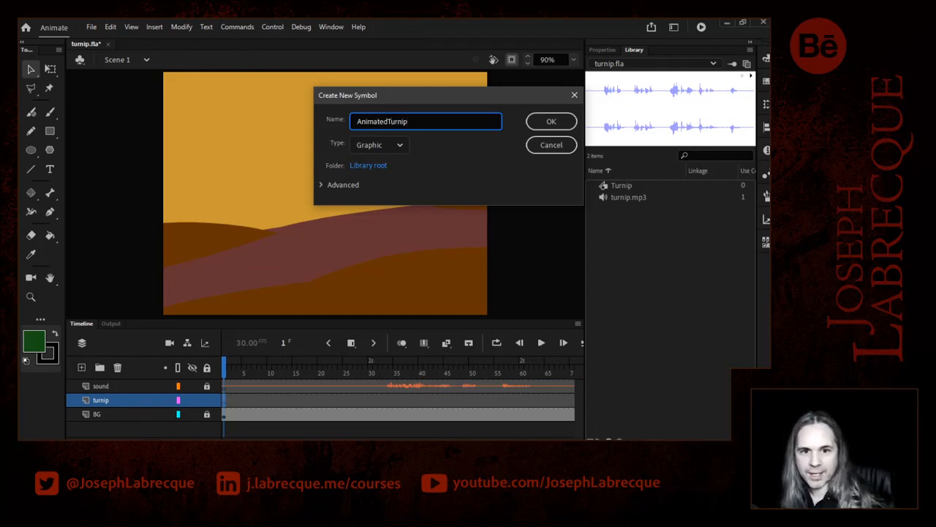
click(396, 147)
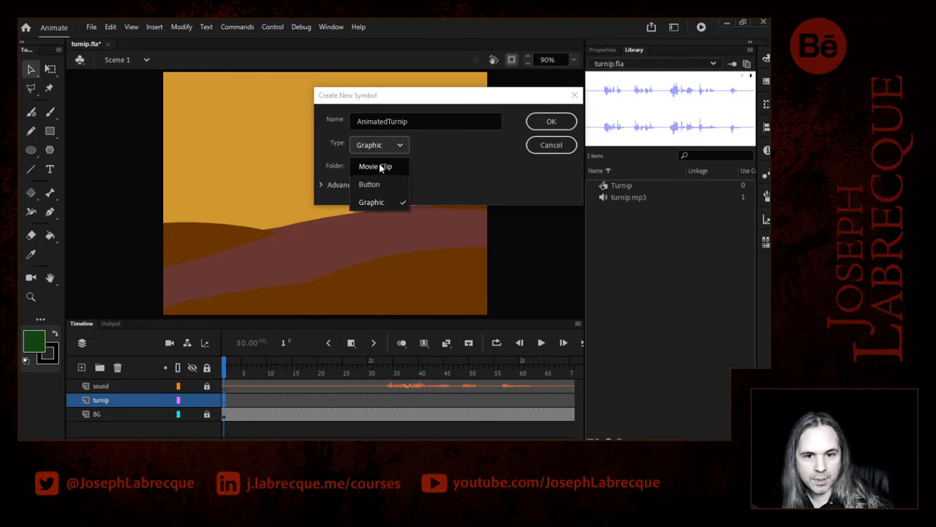
click(502, 183)
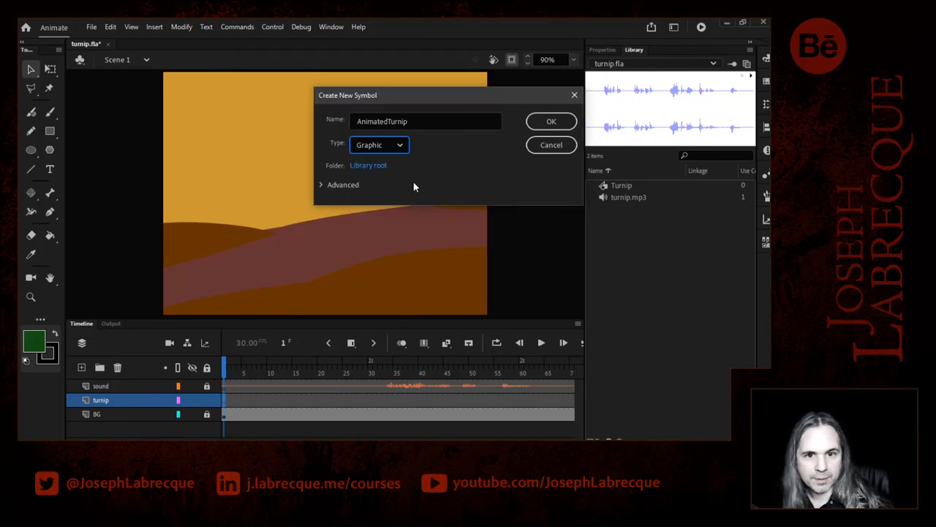
click(556, 123)
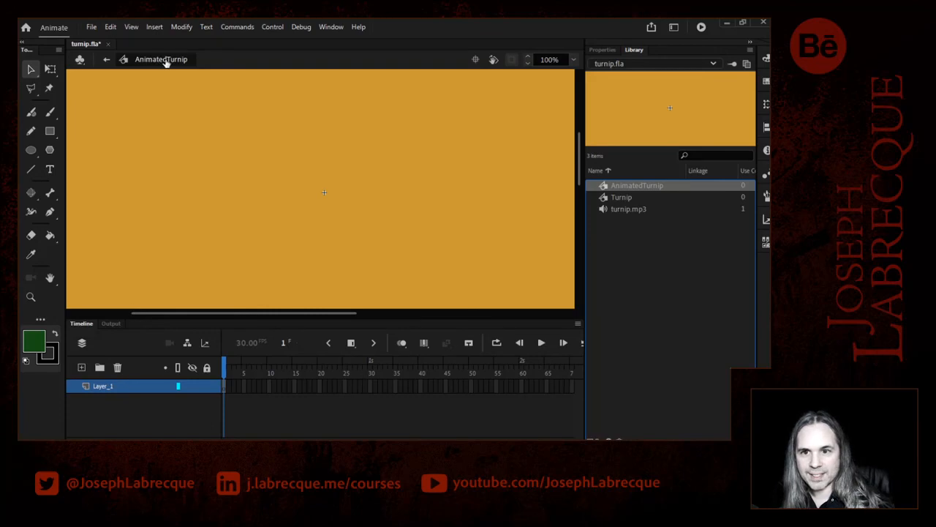
Paste the cut turnip layer into the AnimatedTurnip symbol and scrub its timeline to frame 43 to check it.
right_click(130, 388)
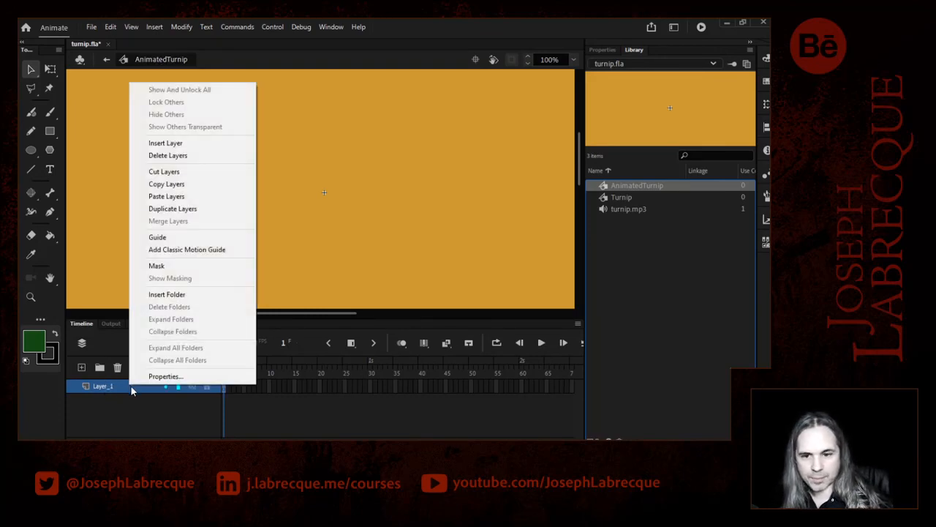
click(185, 199)
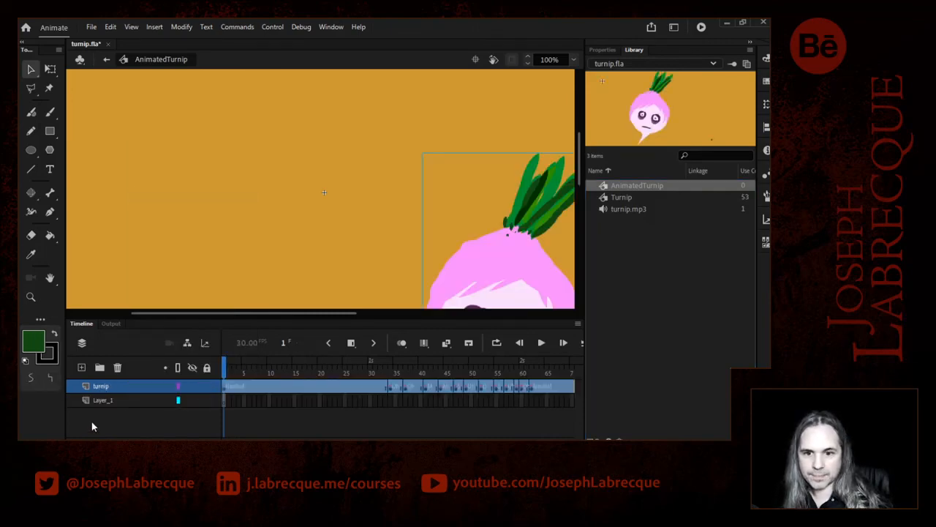
drag(233, 370, 436, 370)
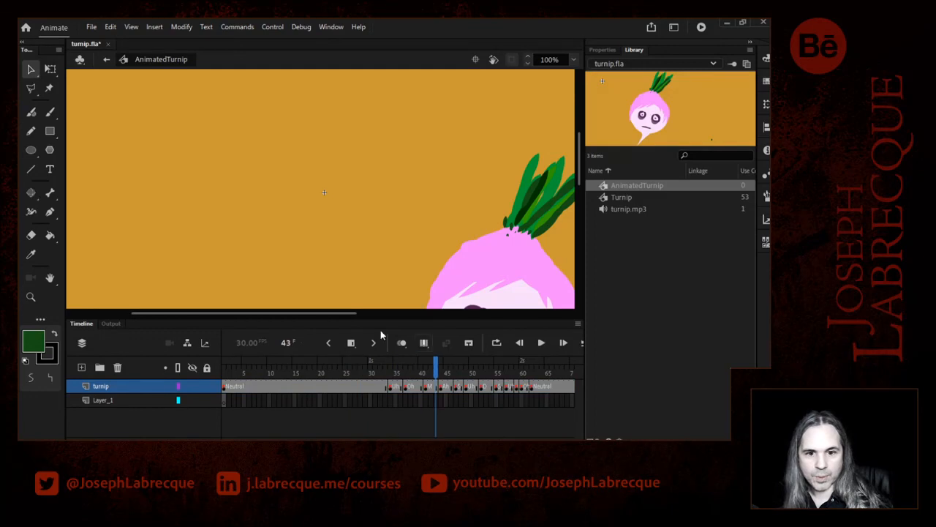
Bring the turnip into view inside the AnimatedTurnip symbol, play back its lip-sync animation and return to Scene 1.
drag(323, 313, 401, 313)
drag(578, 156, 579, 190)
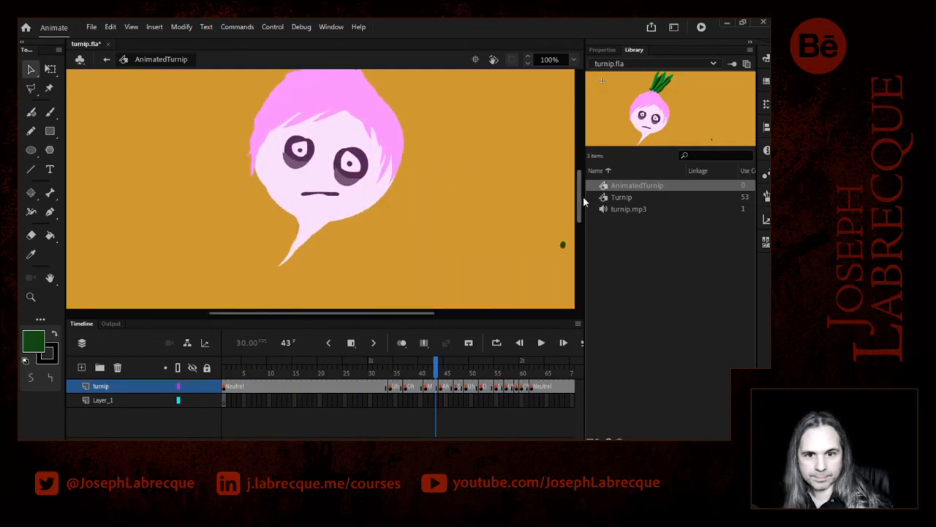
drag(438, 368, 657, 341)
key(Return)
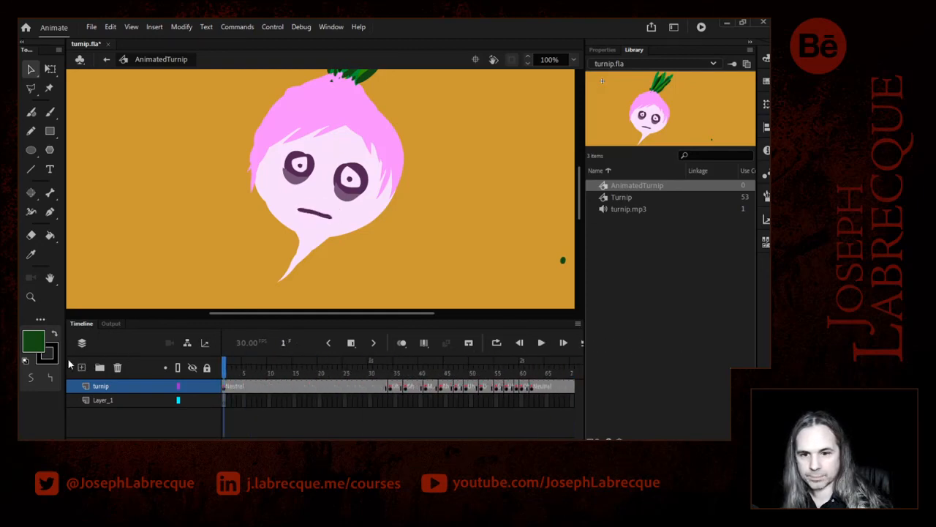
click(106, 60)
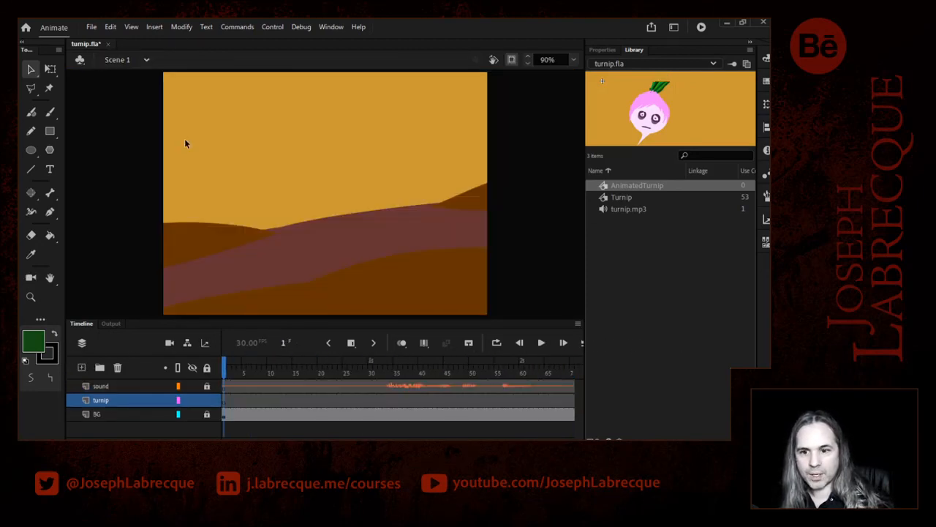
Place an instance of AnimatedTurnip on the main timeline's turnip layer near the centre of the stage, and save the document.
click(108, 387)
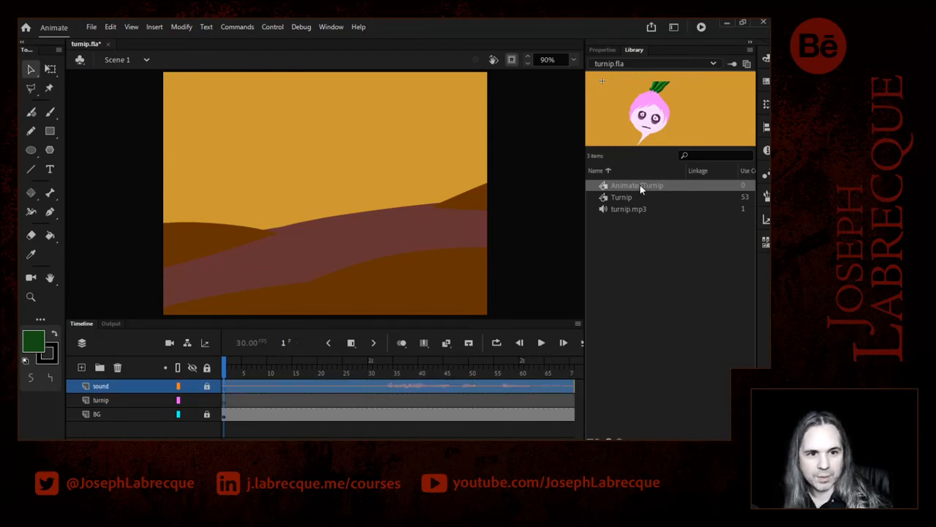
click(228, 401)
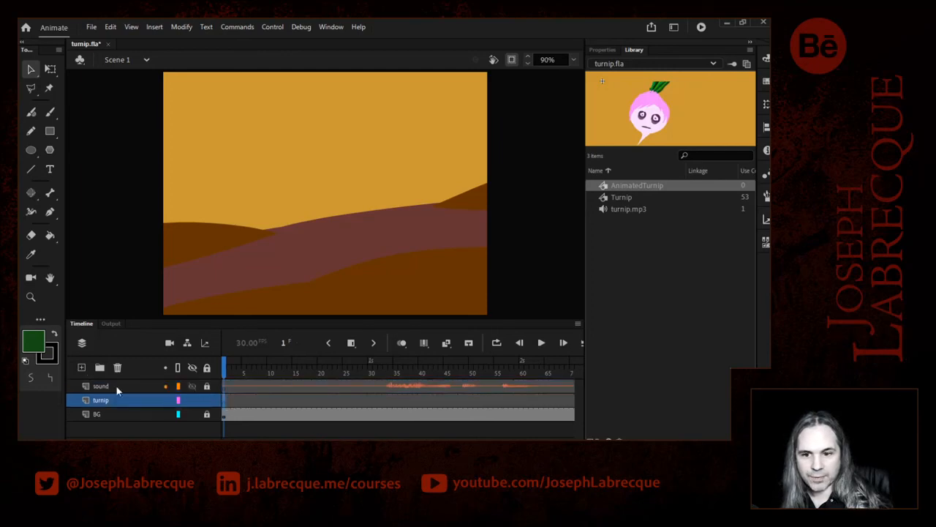
drag(641, 189, 330, 201)
drag(272, 257, 338, 234)
click(575, 61)
click(591, 74)
click(534, 215)
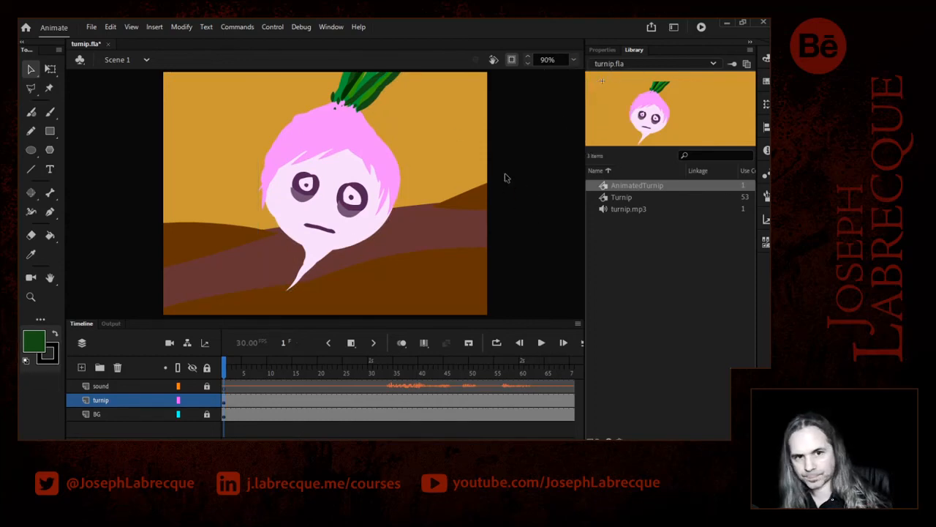
key(ctrl+s)
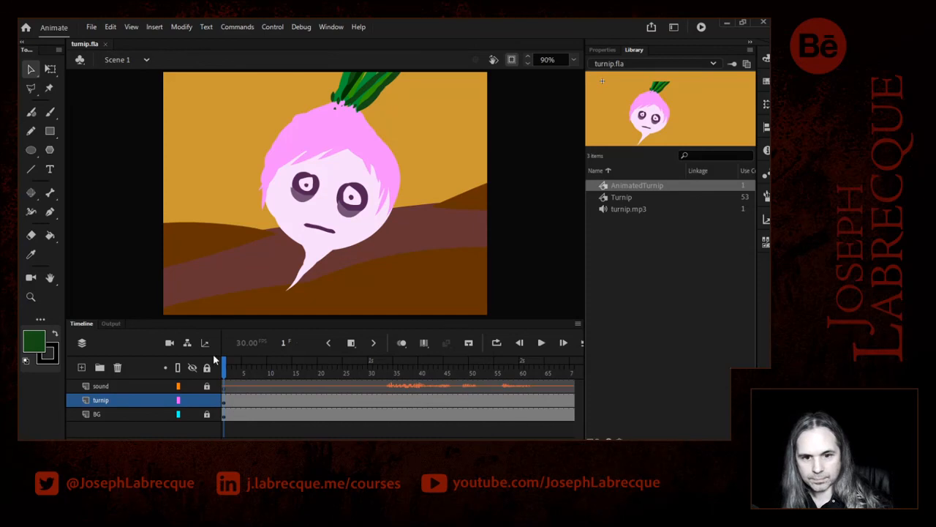
Delete the empty Layer_1 from inside the AnimatedTurnip symbol, scrub its lip-sync keyframes and return to Scene 1.
click(303, 214)
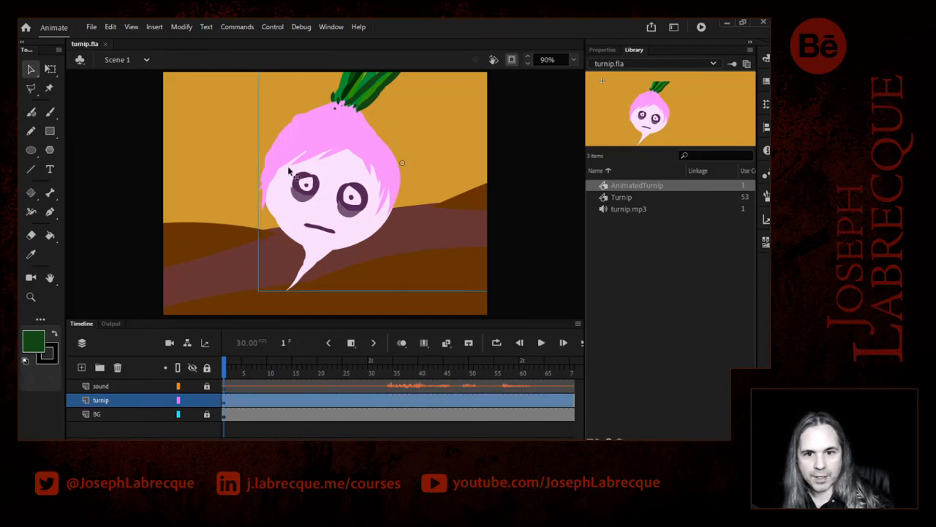
double_click(356, 195)
drag(226, 368, 330, 367)
click(128, 401)
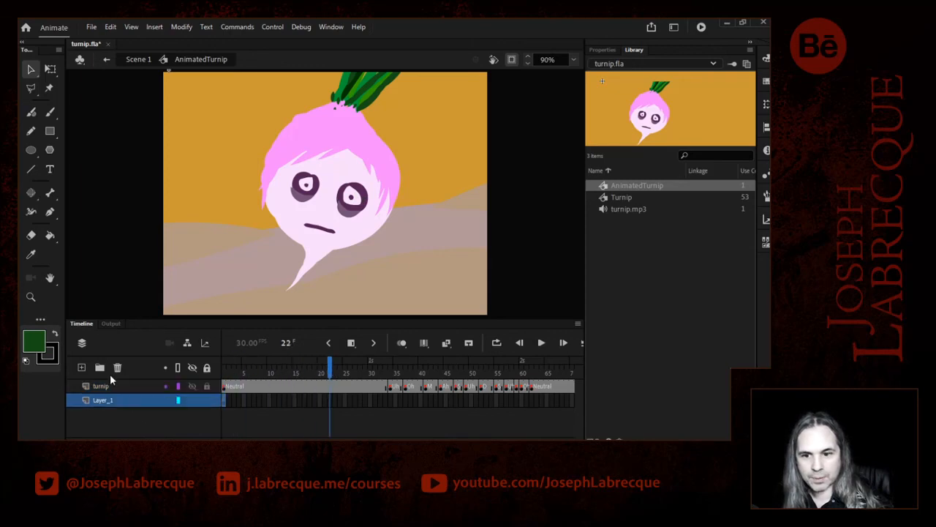
click(117, 367)
drag(325, 368, 393, 365)
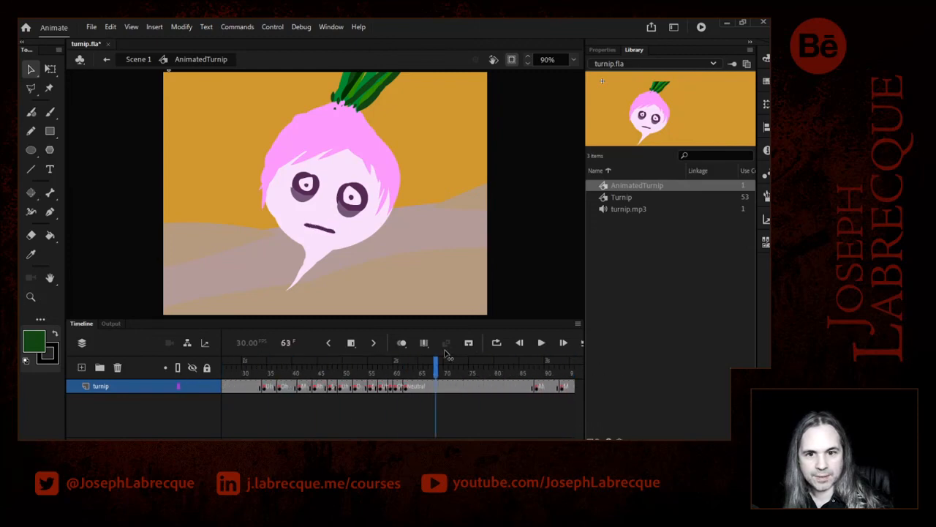
click(138, 59)
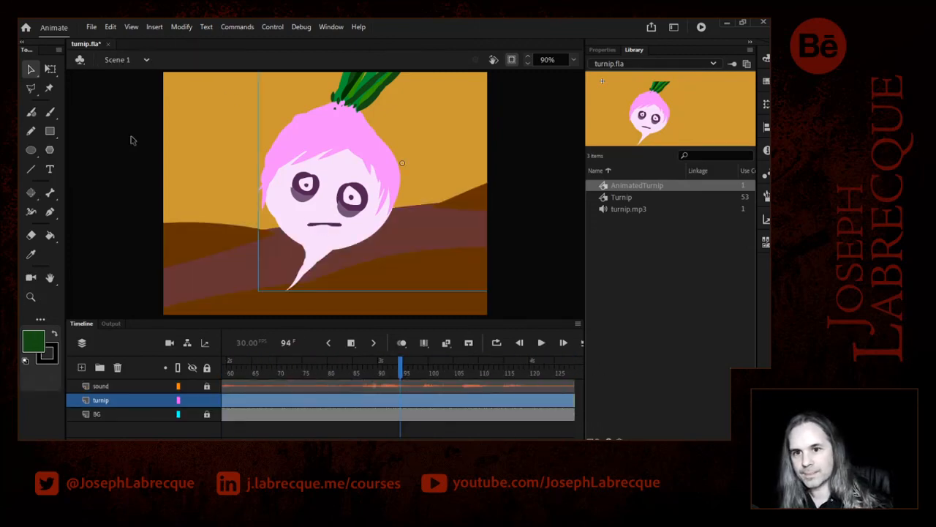
Play back the scene from frame 70 to check the nested lip-sync, save the document and go back to frame 1.
drag(402, 365, 278, 369)
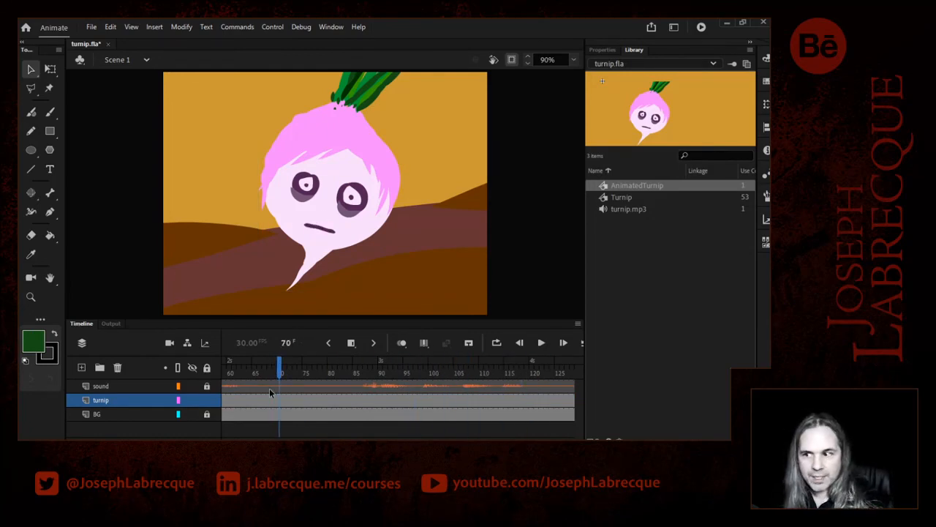
key(Return)
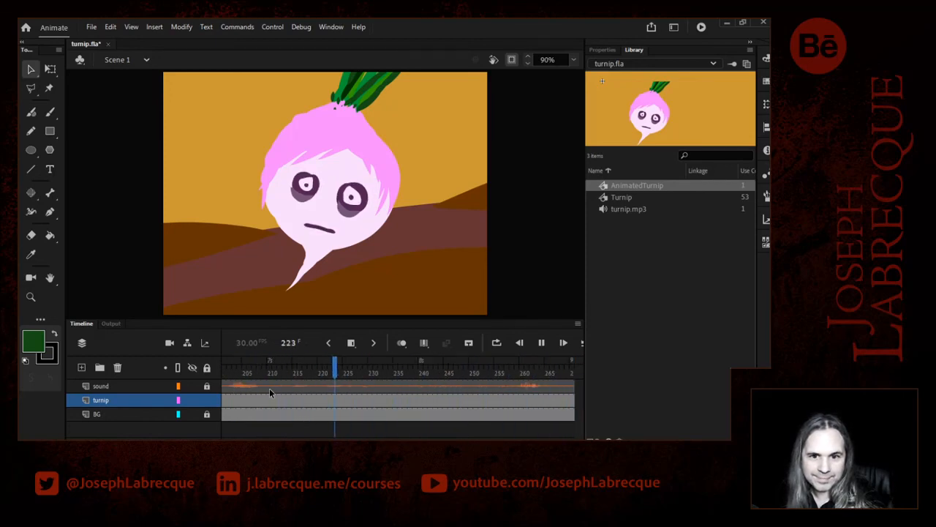
key(Return)
key(ctrl+s)
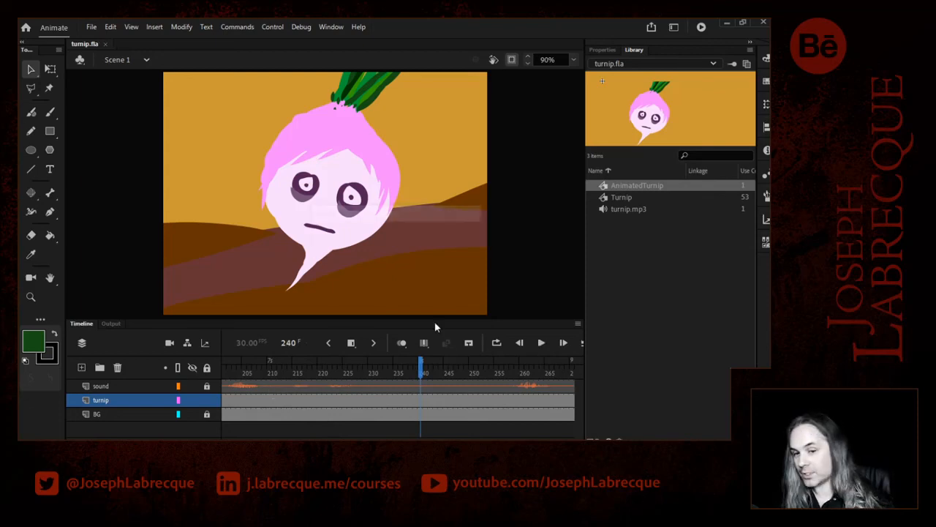
key(shift+comma)
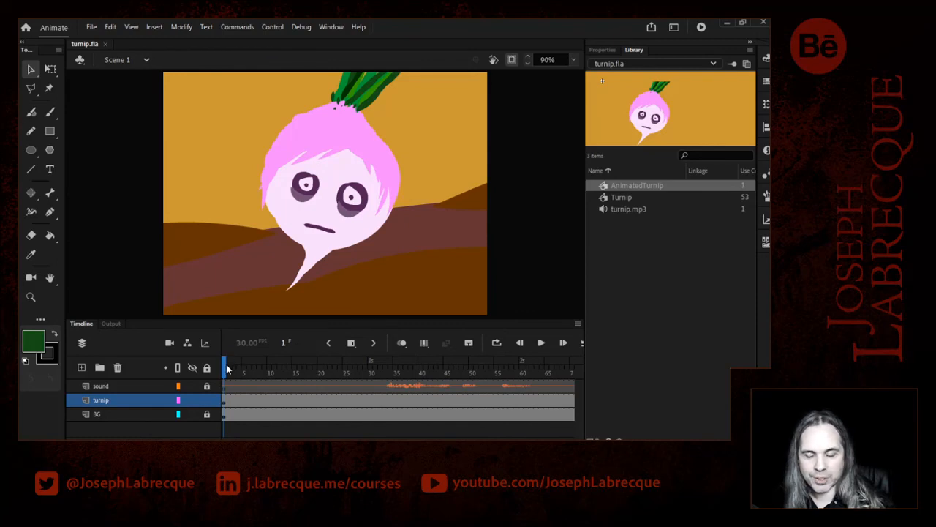
Create a motion tween on the turnip layer of the main timeline.
click(242, 400)
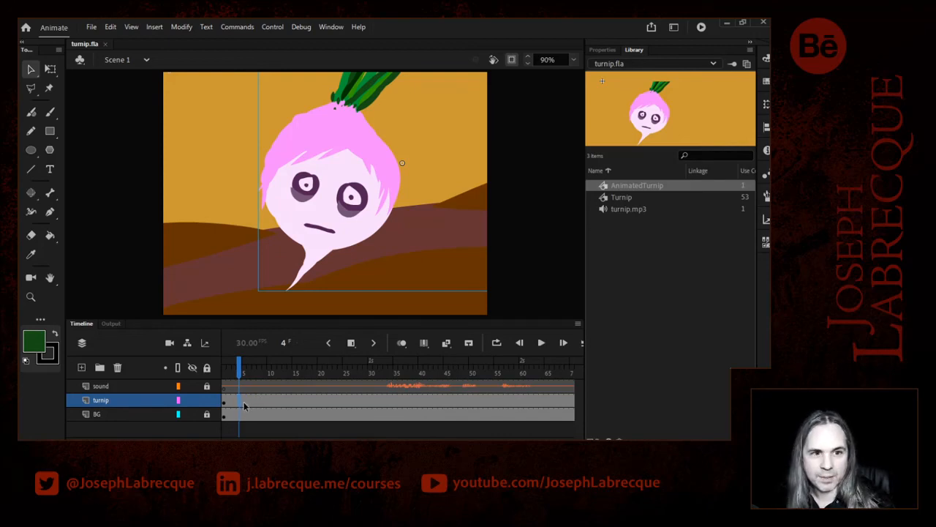
click(604, 50)
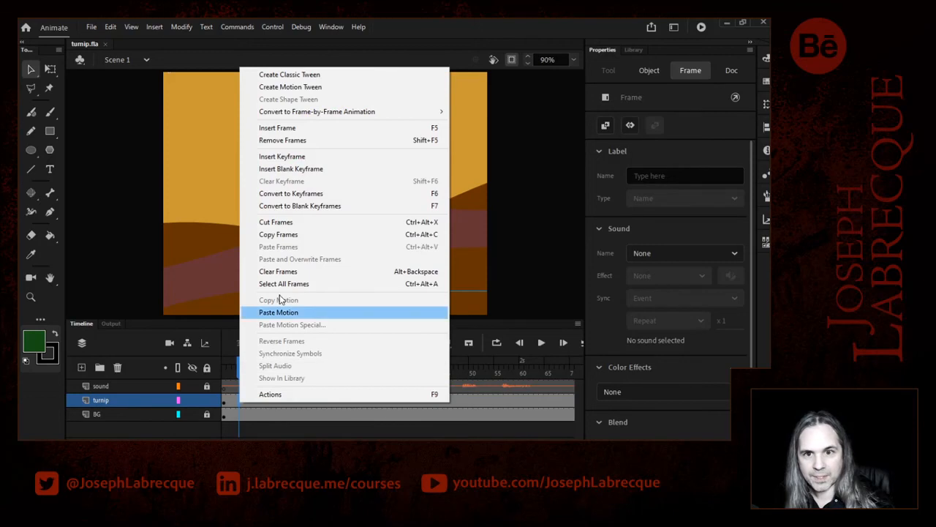
click(333, 90)
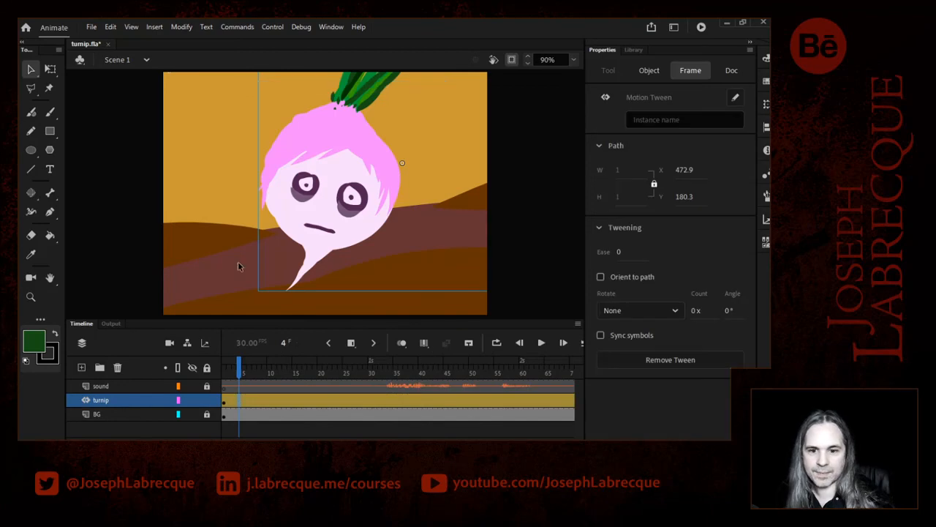
At frame 1, move the turnip's transformation point down to its pointed root and rotate the turnip counter-clockwise until its face is upright.
drag(237, 368, 294, 368)
click(277, 295)
click(50, 69)
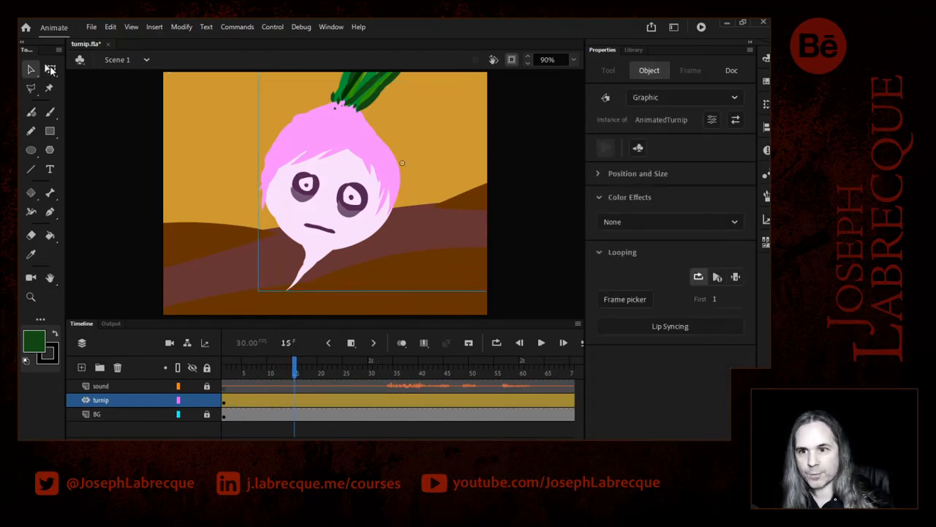
click(574, 59)
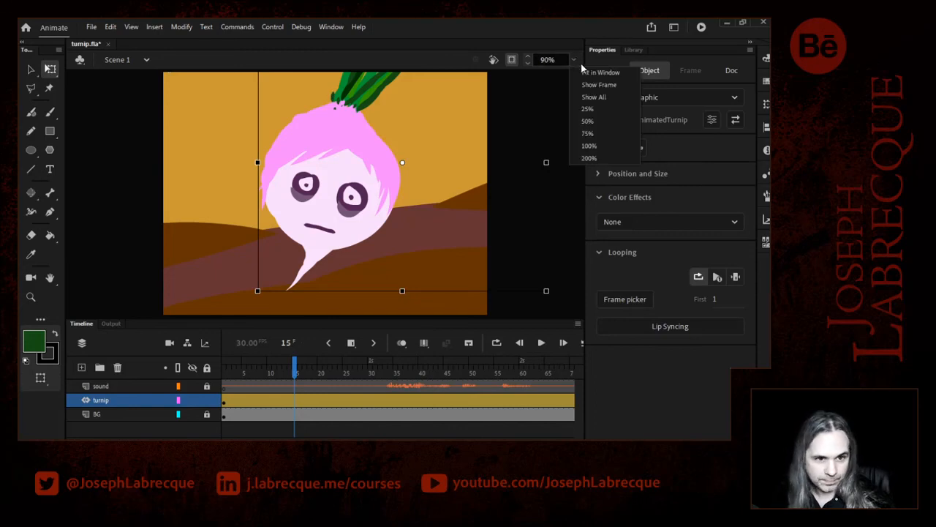
click(600, 120)
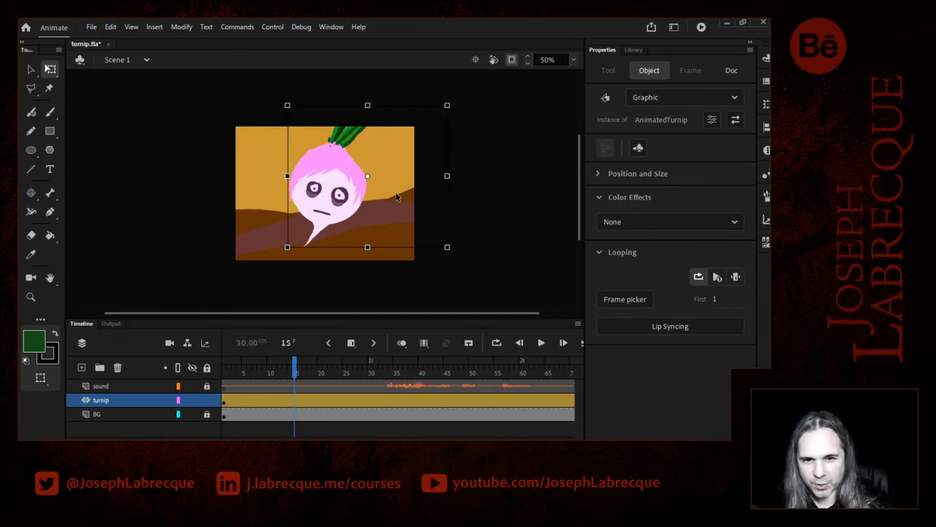
drag(237, 367, 218, 373)
click(311, 178)
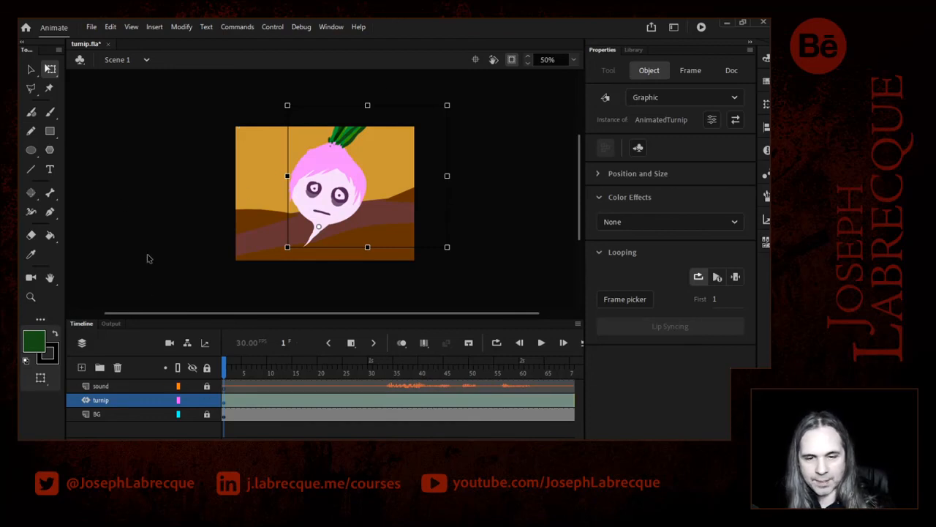
drag(456, 109, 390, 135)
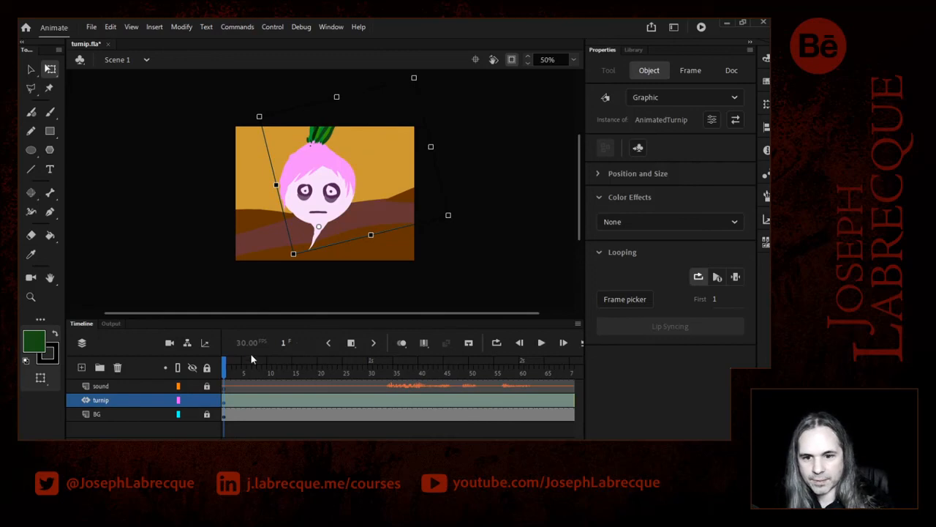
Play the scene to find where the speech begins and insert a keyframe in the turnip's motion tween at frame 42.
drag(224, 372, 360, 385)
key(Return)
key(Return)
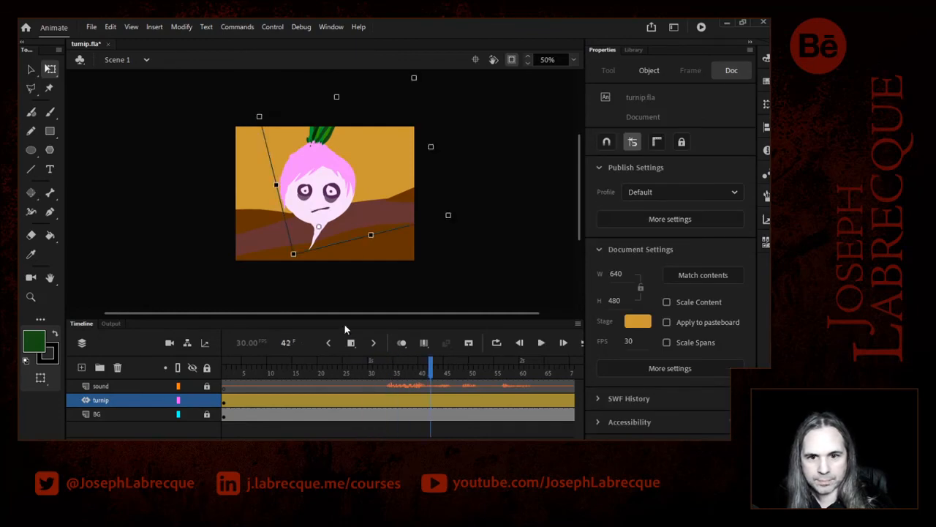
click(436, 84)
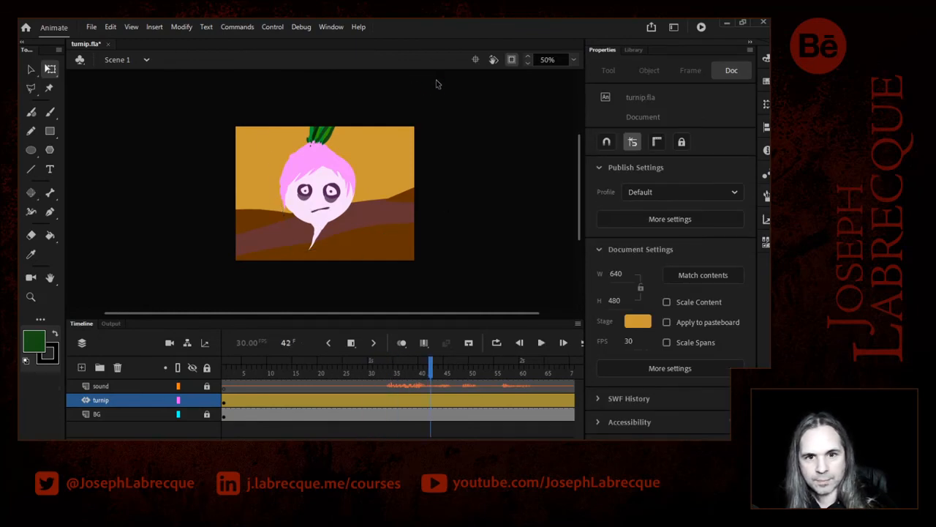
click(430, 403)
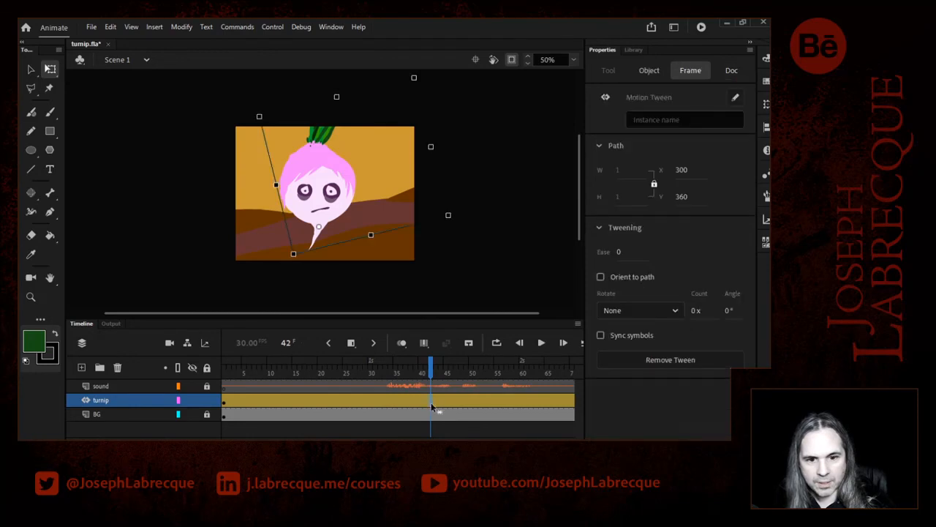
click(351, 346)
click(373, 365)
Rotate the turnip slightly further counter-clockwise at frame 54 and play back the tilt.
drag(441, 373, 490, 369)
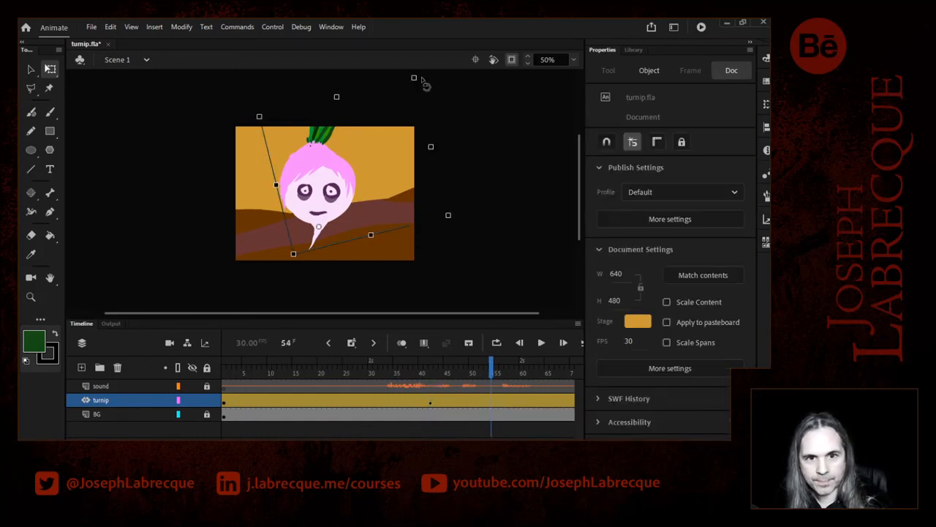
drag(423, 79, 395, 82)
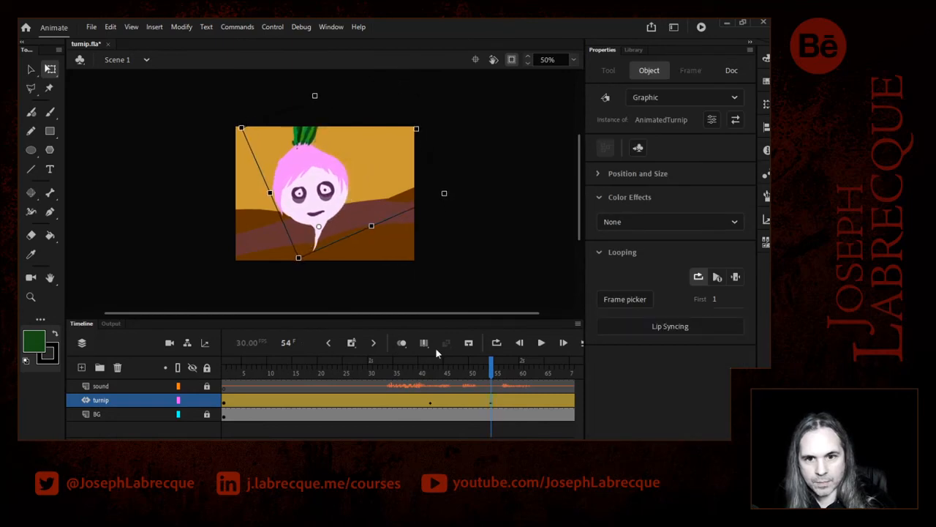
click(395, 372)
key(Return)
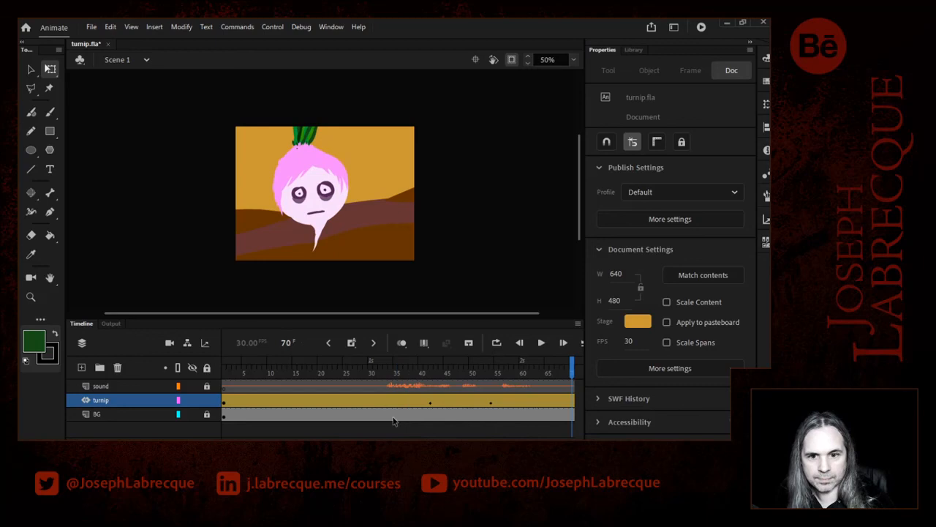
Insert another keyframe in the turnip's motion tween at frame 80, just before the next spoken phrase.
scroll(397, 399, right, 5)
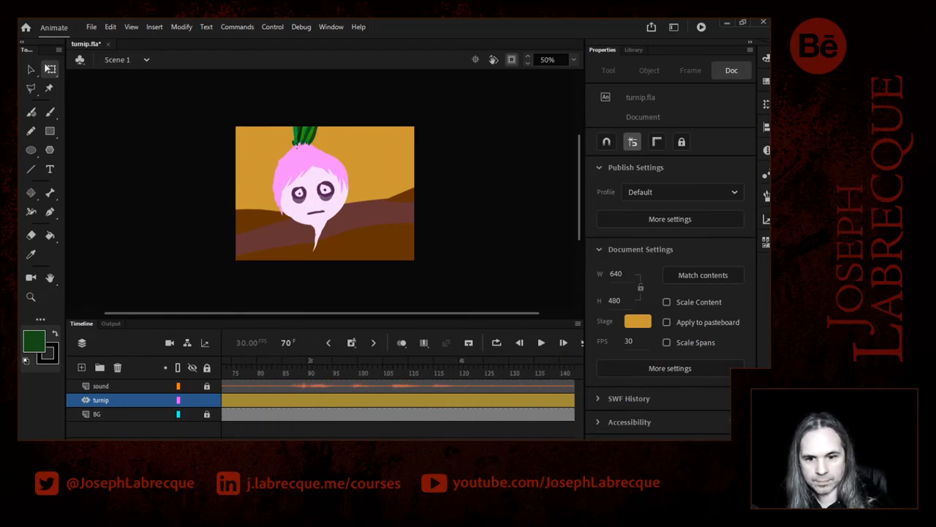
scroll(397, 399, left, 5)
click(406, 373)
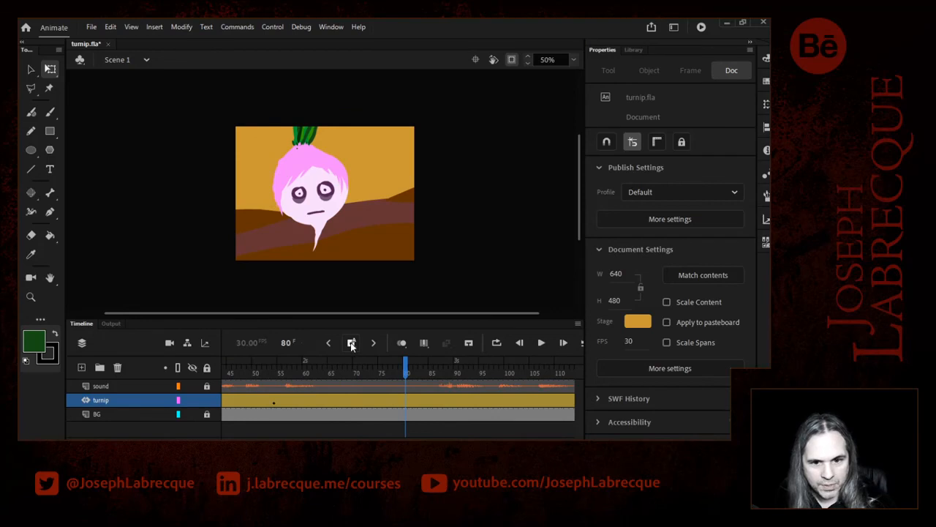
Rotate the turnip clockwise back to its upright pose at frame 94 and play back the movement.
drag(406, 369, 474, 375)
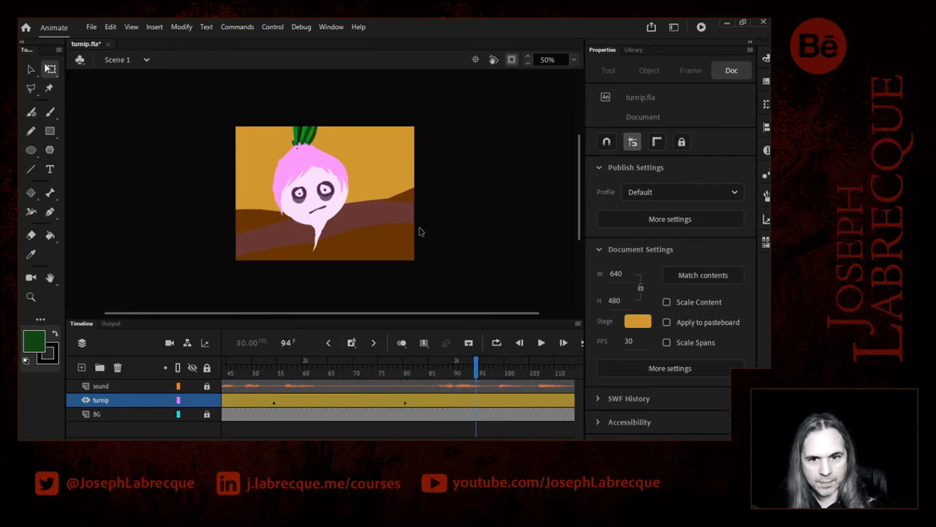
click(322, 171)
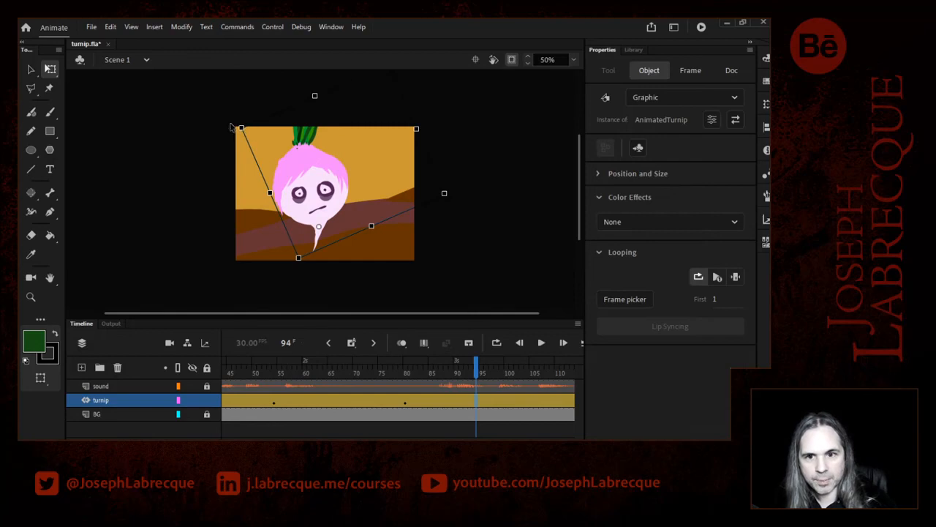
drag(230, 127, 253, 114)
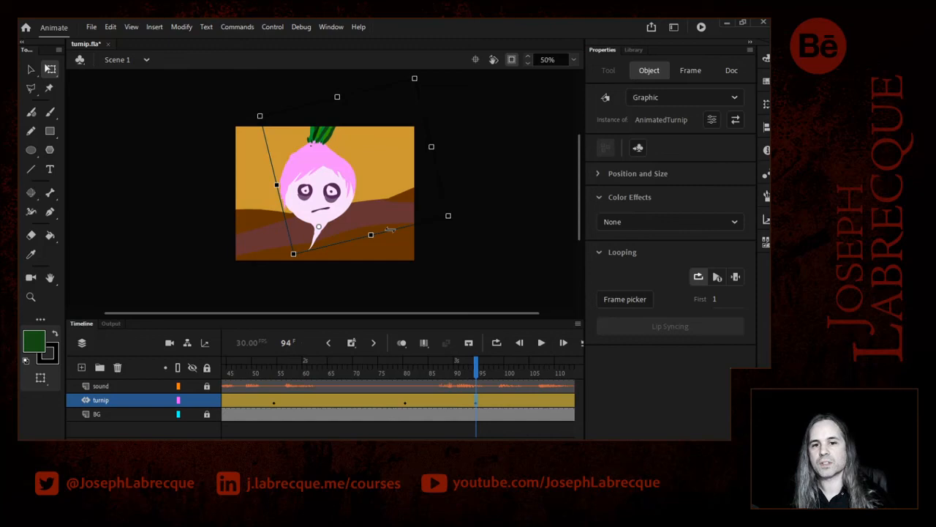
mouse_move(390, 232)
mouse_down()
mouse_move(397, 229)
mouse_move(377, 234)
mouse_move(389, 233)
mouse_up()
drag(470, 374, 408, 377)
key(Return)
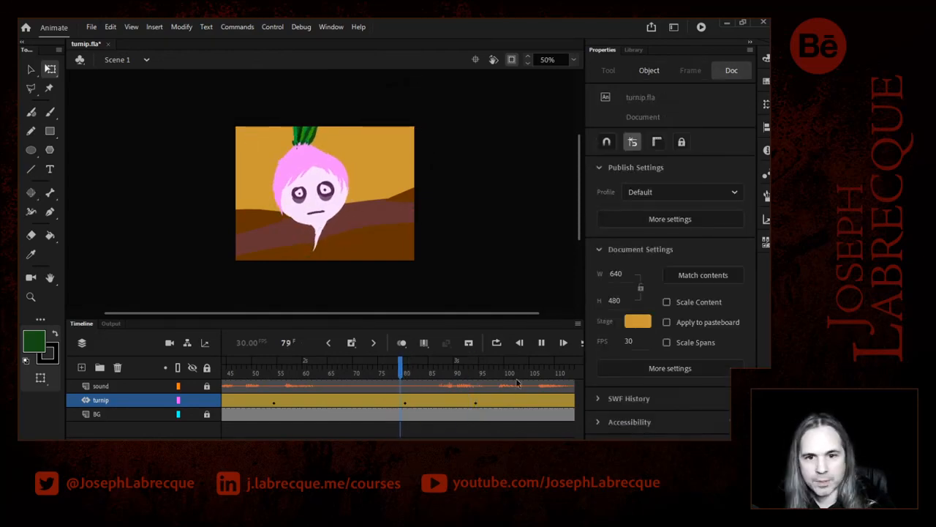
Enlarge the turnip at frame 126 of its motion tween and play back the growth from frame 98.
key(Return)
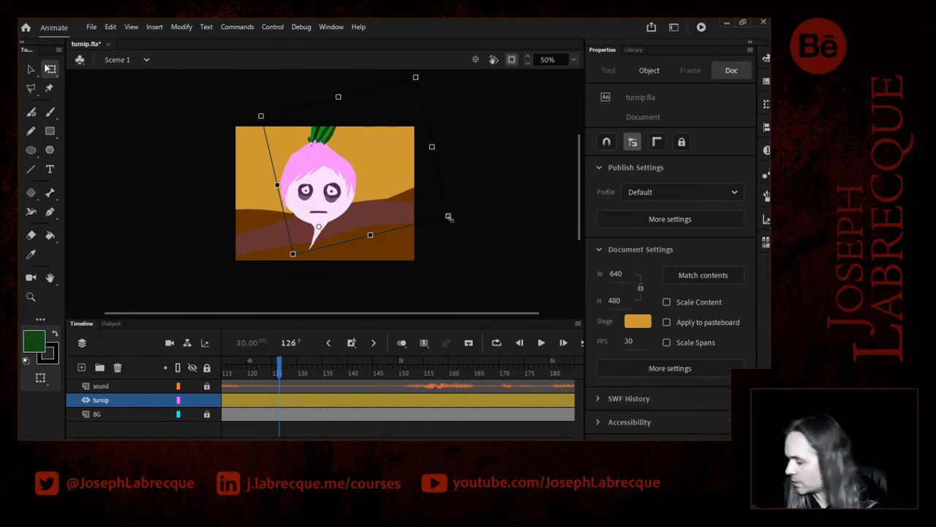
drag(449, 215, 472, 228)
drag(248, 373, 204, 373)
click(441, 370)
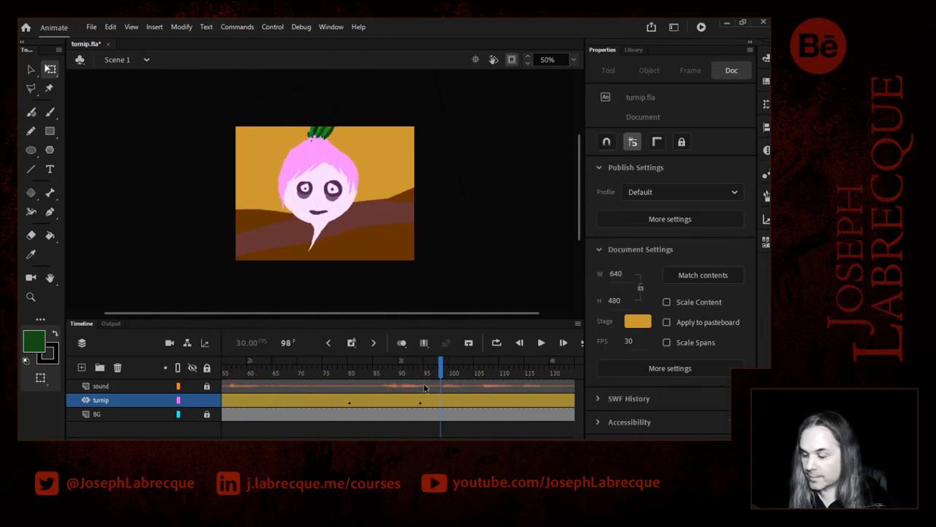
key(Return)
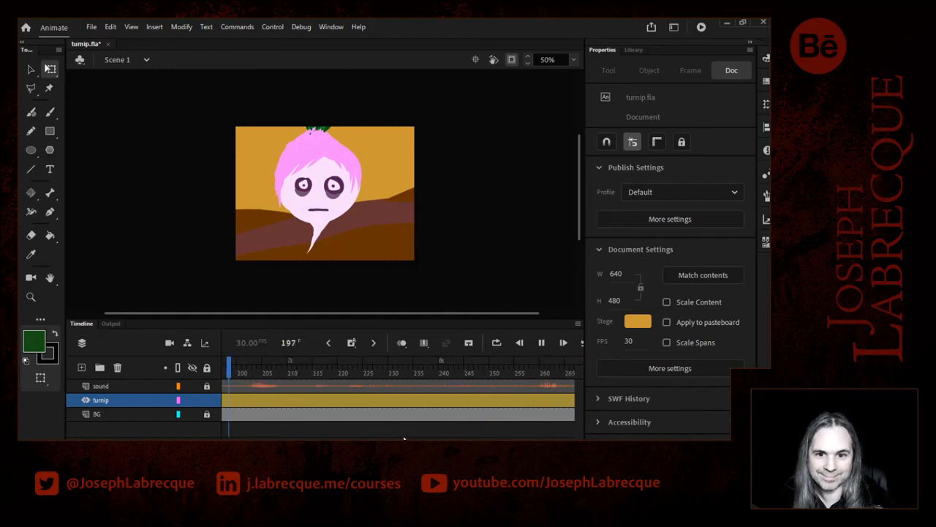
Stop playback and insert a keyframe in the turnip's motion tween at frame 217.
key(Return)
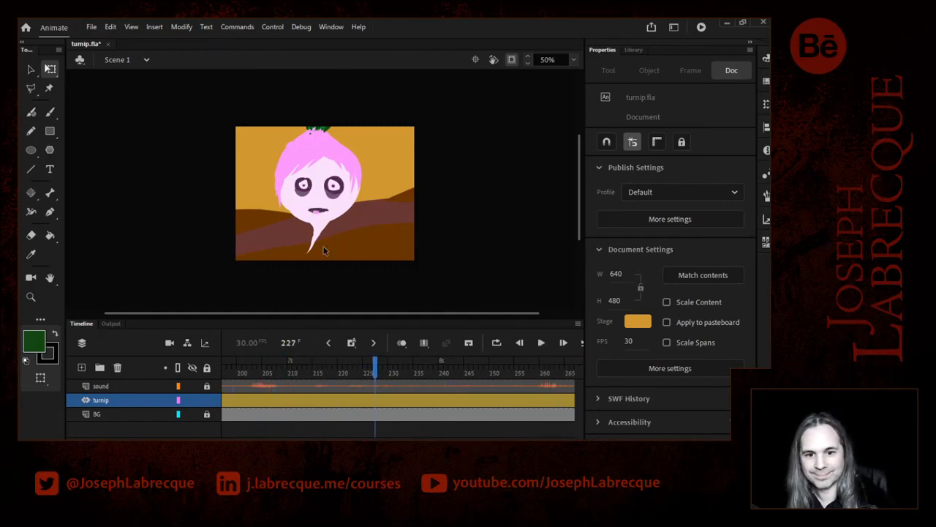
drag(376, 365, 325, 366)
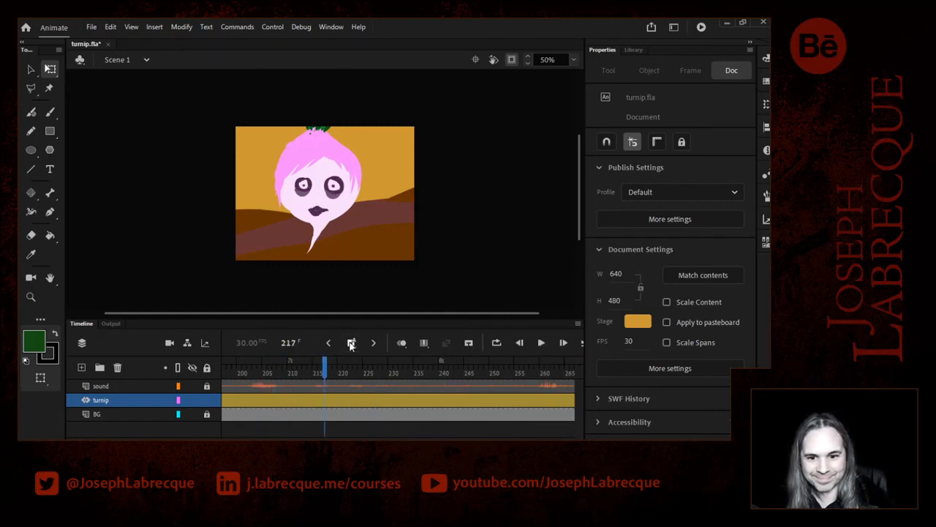
click(323, 200)
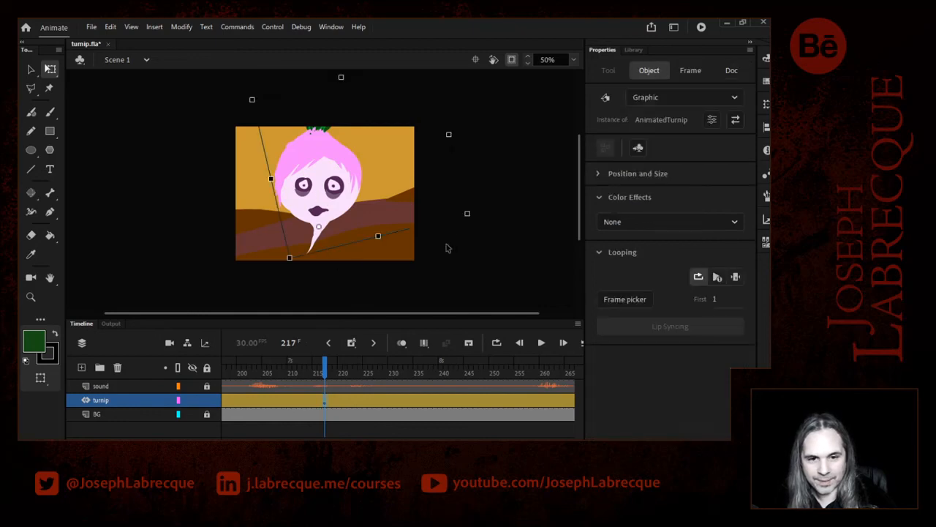
Insert a keyframe in the turnip's tween at frame 230, scale the turnip down there and tilt it slightly counter-clockwise.
click(235, 372)
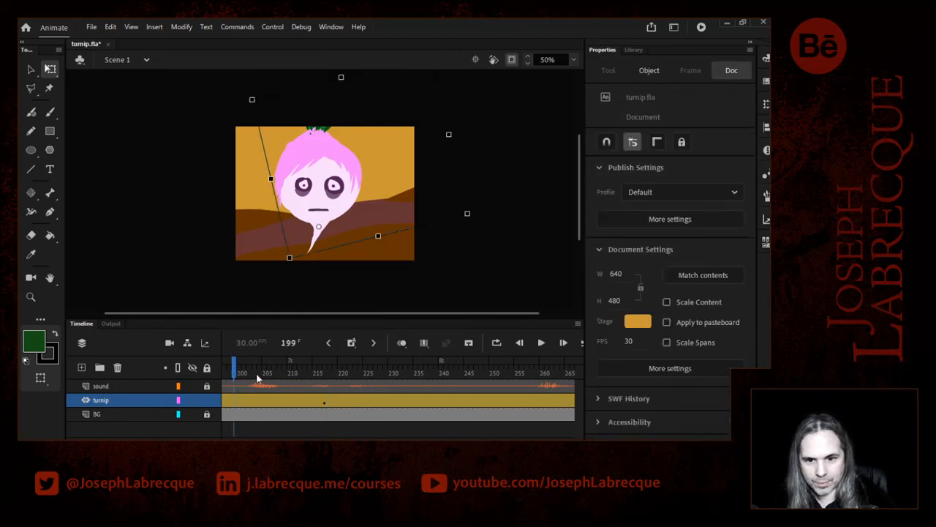
click(487, 373)
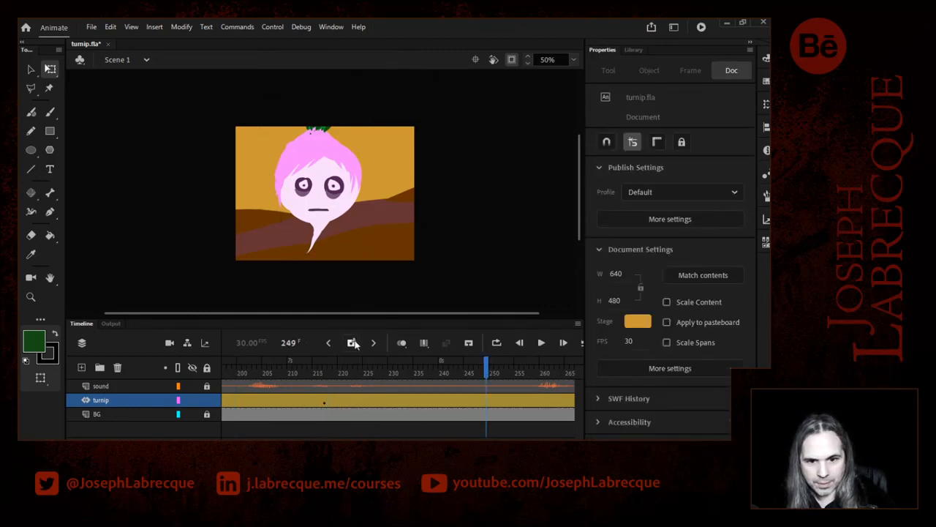
click(391, 373)
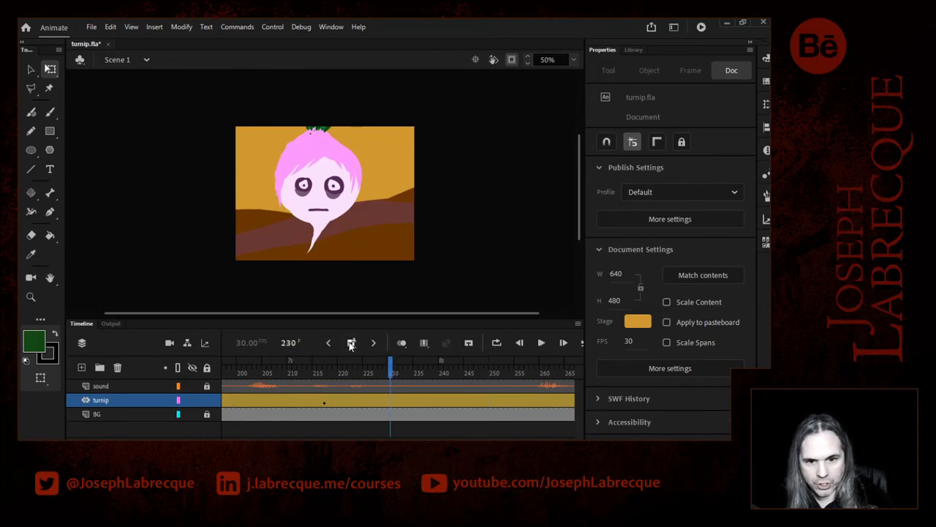
click(326, 201)
drag(468, 214, 452, 215)
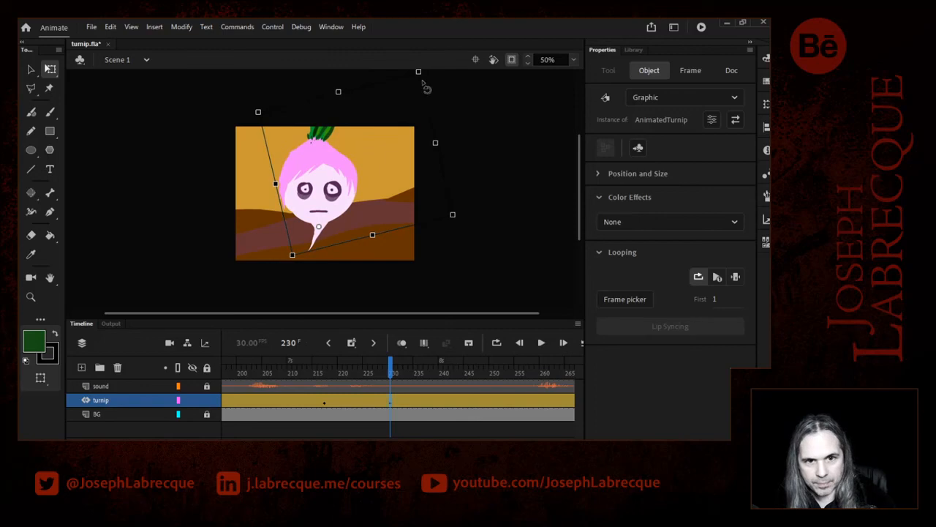
drag(414, 78, 408, 76)
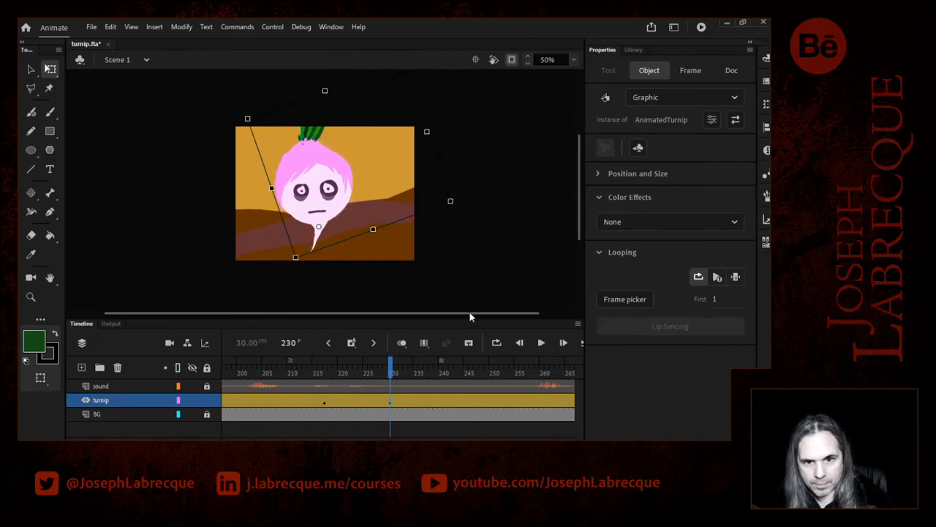
Play back the animation through to the end and save the document.
drag(312, 365, 185, 376)
key(Return)
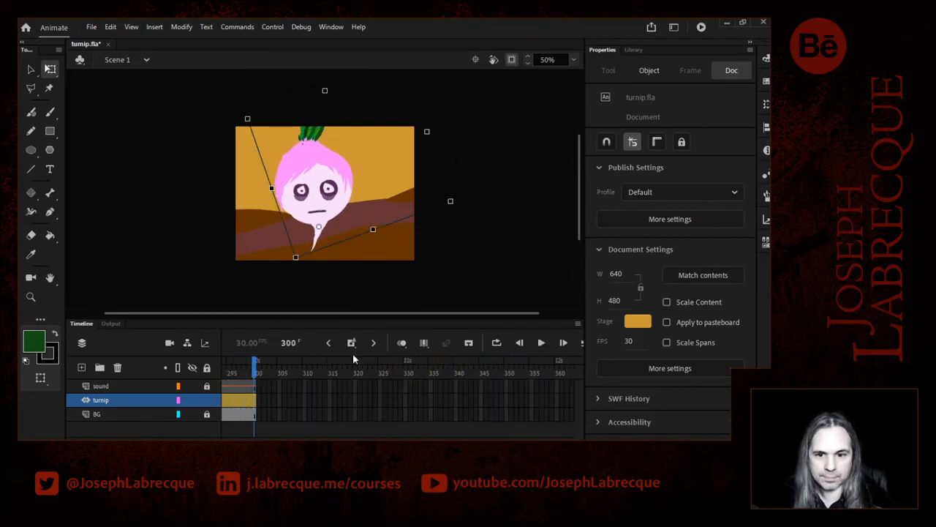
key(ctrl+s)
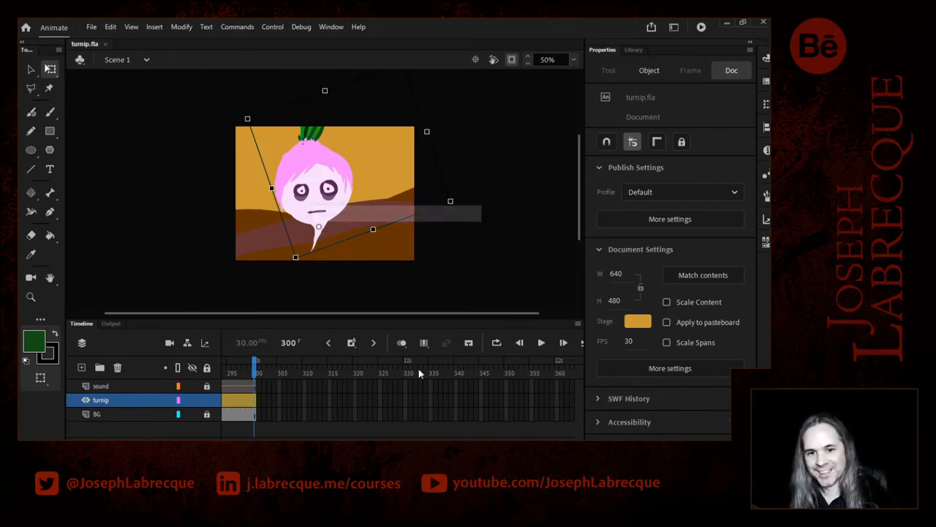
Lock the turnip layer and save the document again.
click(206, 400)
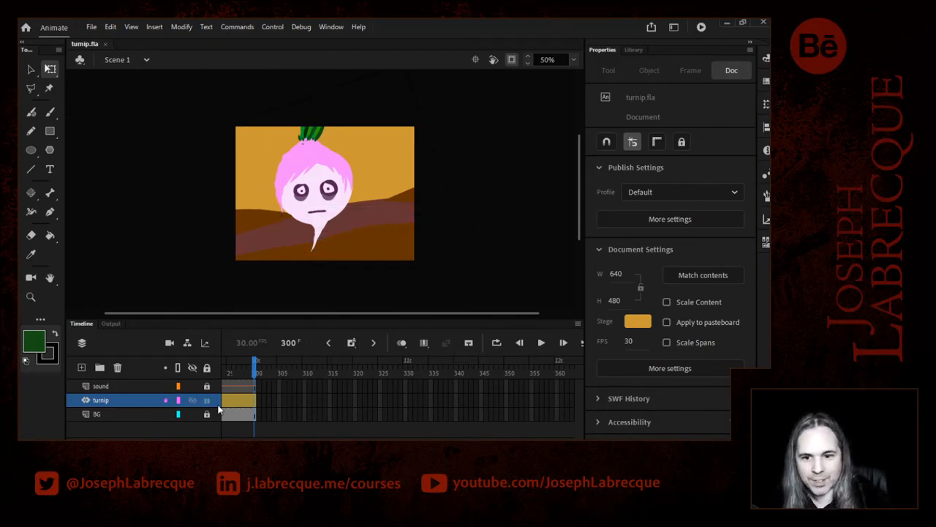
click(573, 60)
click(594, 69)
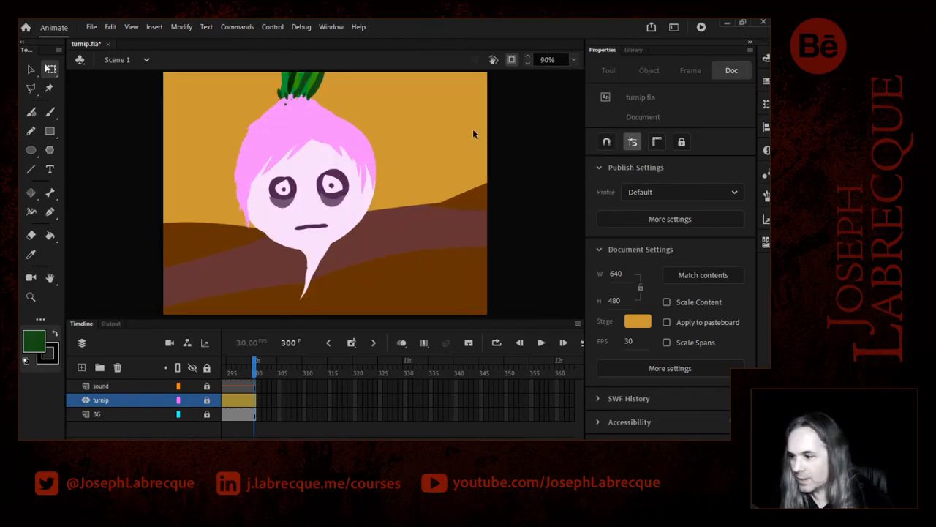
key(ctrl+s)
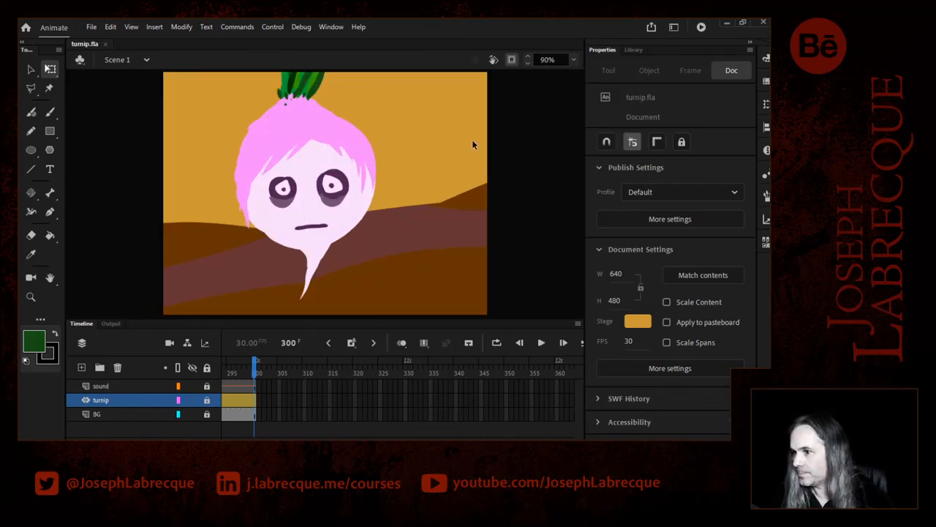
Test the movie in the preview window and close the preview.
click(702, 27)
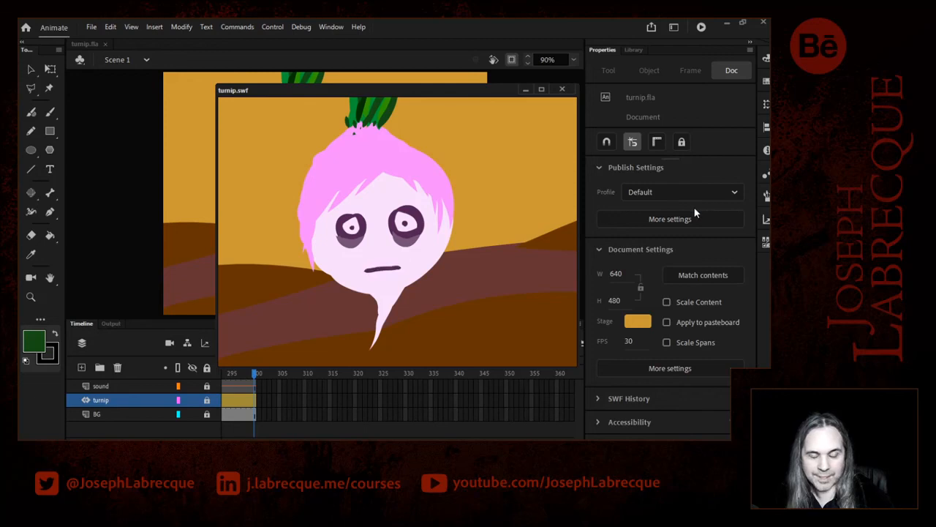
click(562, 89)
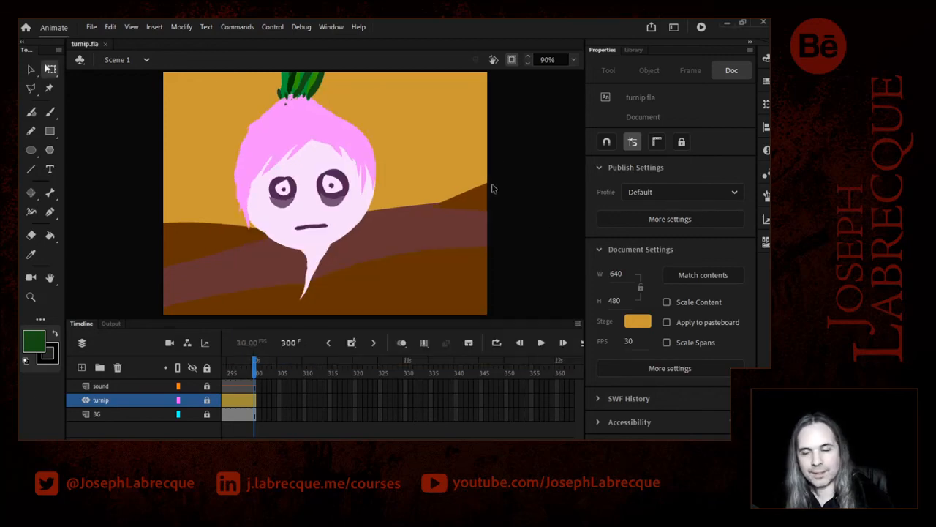
Open the video/media export settings and review the available formats and the H.264 presets.
click(91, 28)
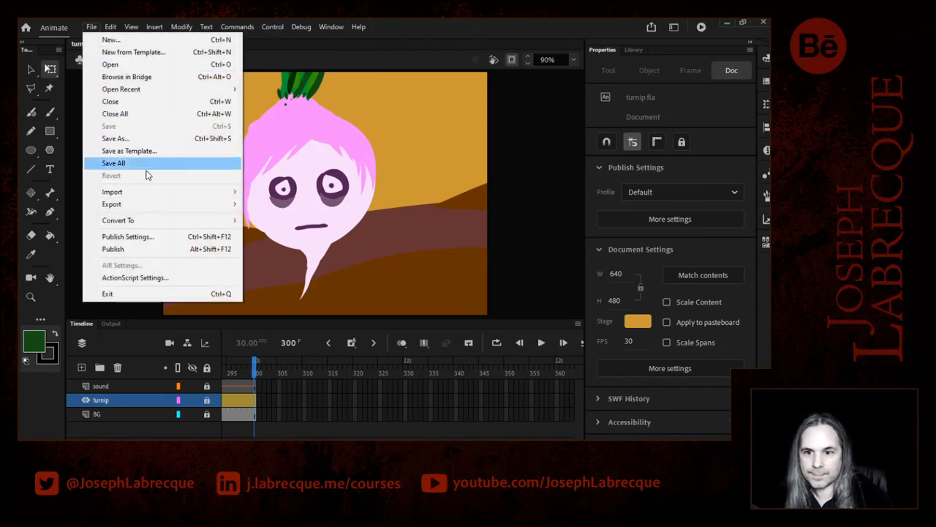
mouse_move(164, 204)
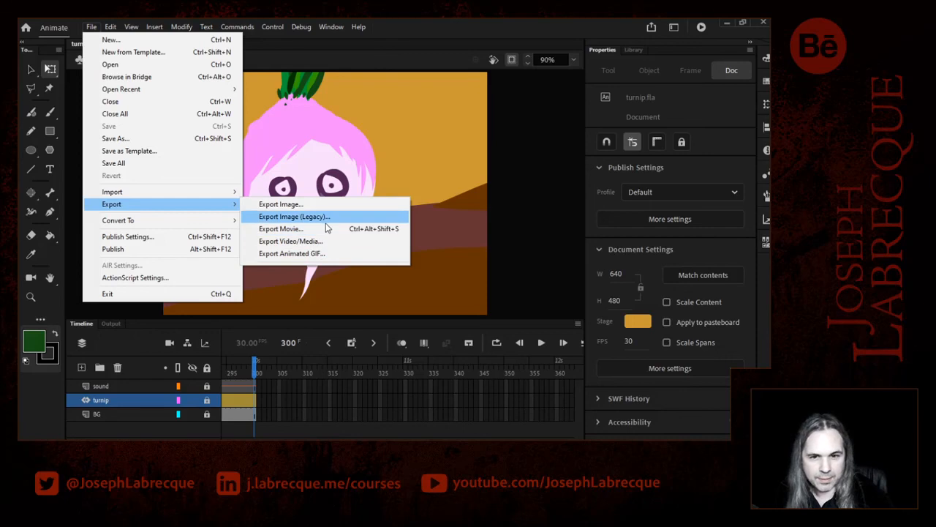
click(318, 248)
drag(534, 180, 346, 73)
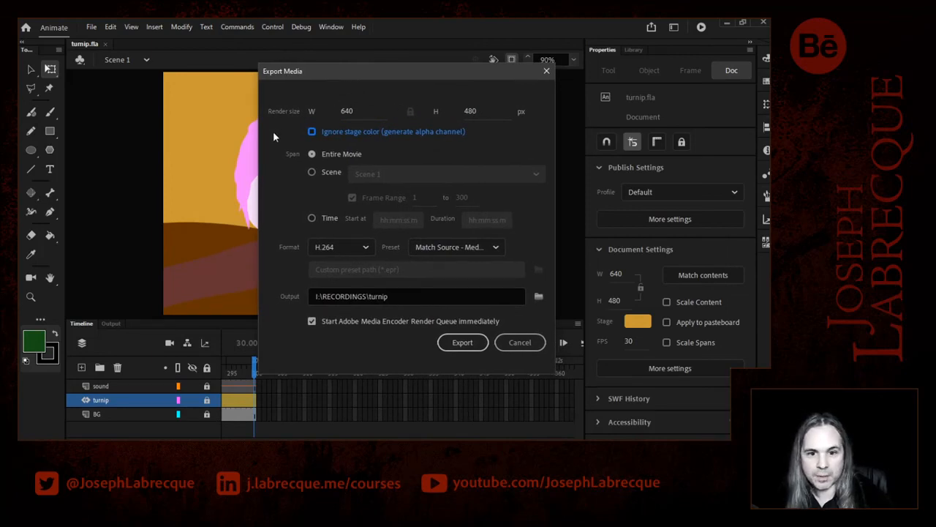
click(349, 249)
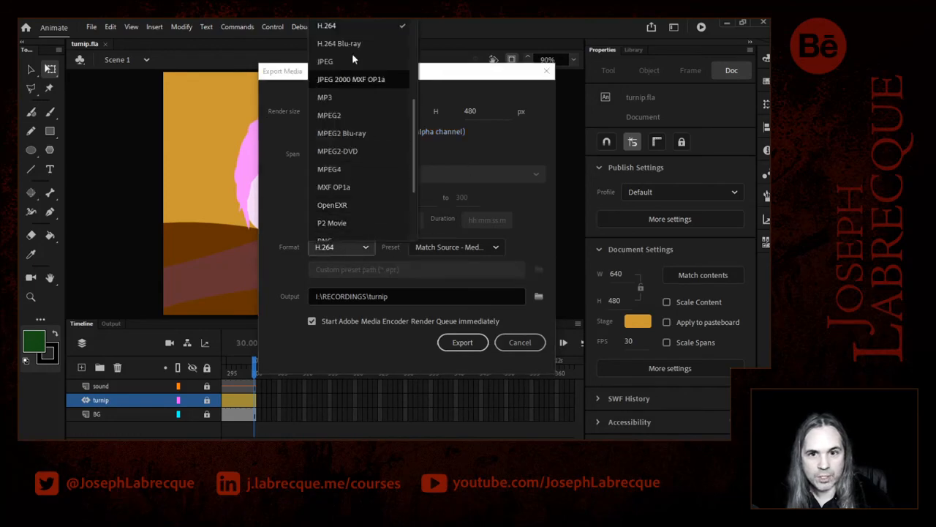
click(566, 230)
click(496, 247)
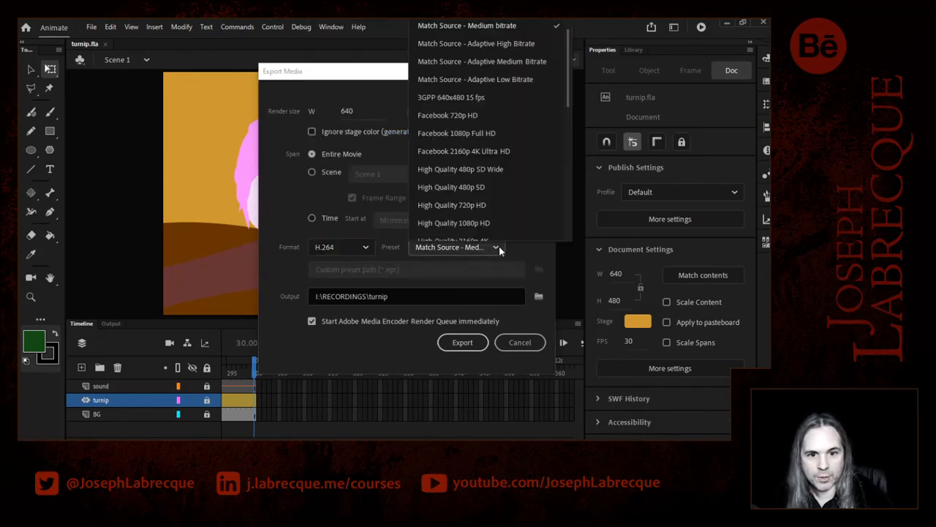
scroll(566, 96, down, 1)
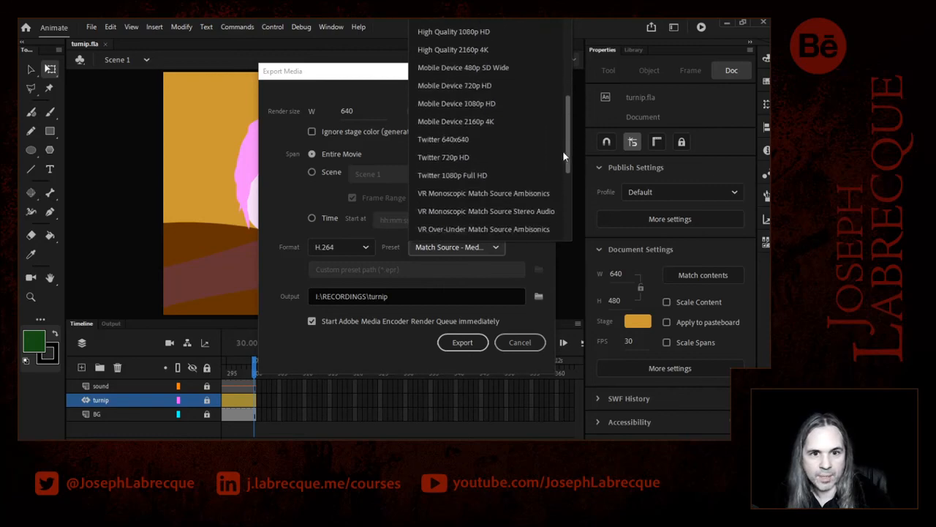
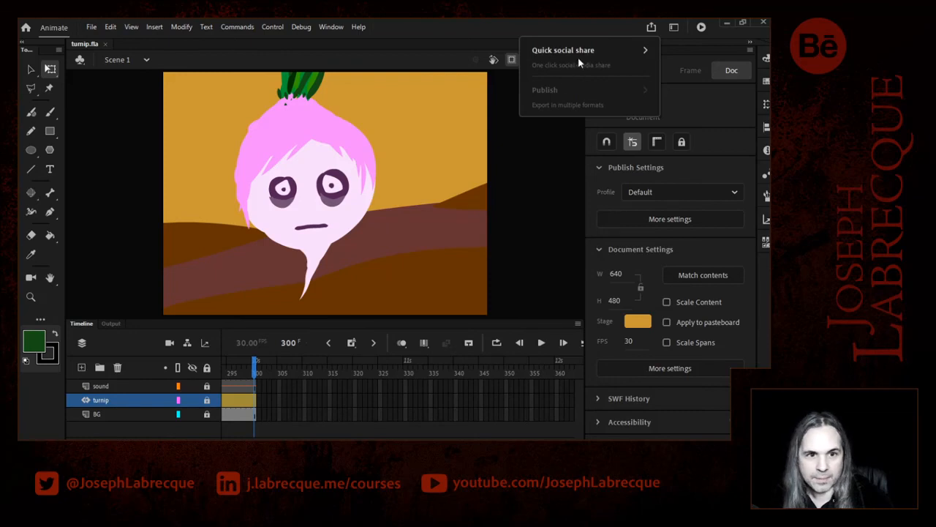
Share the animation to Twitter through Quick social share with the description #MadeWithAnimate.
click(584, 50)
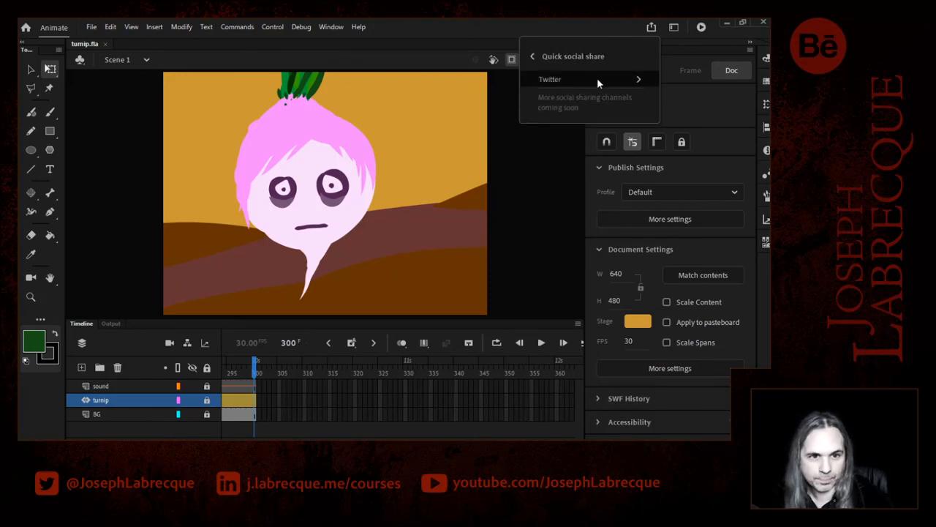
click(598, 79)
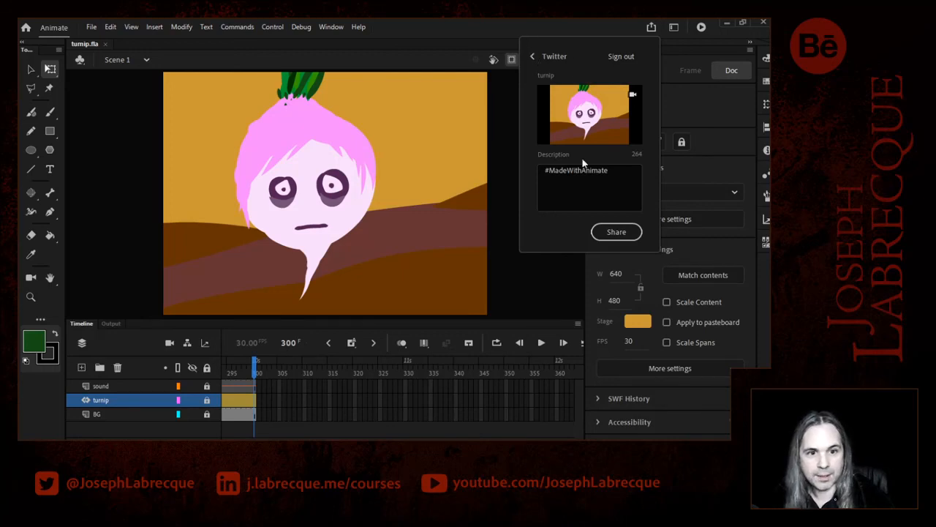
click(614, 232)
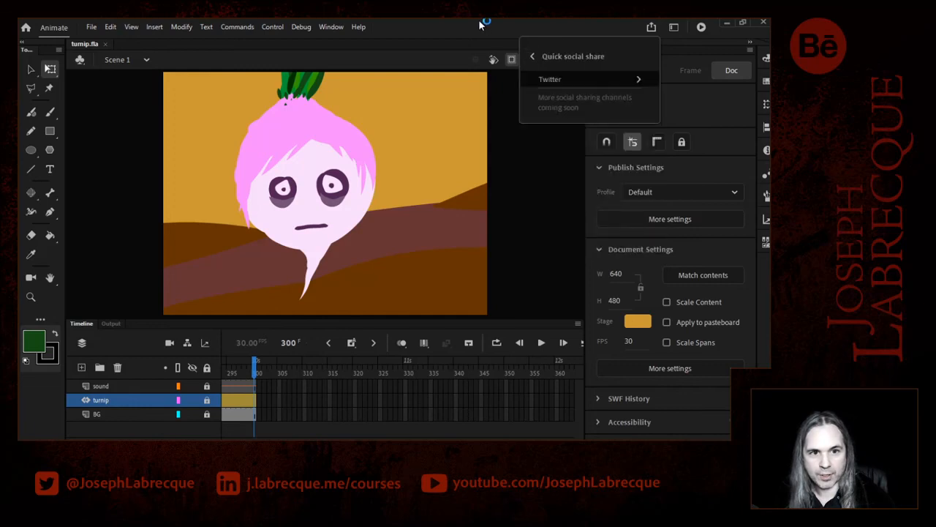
click(525, 207)
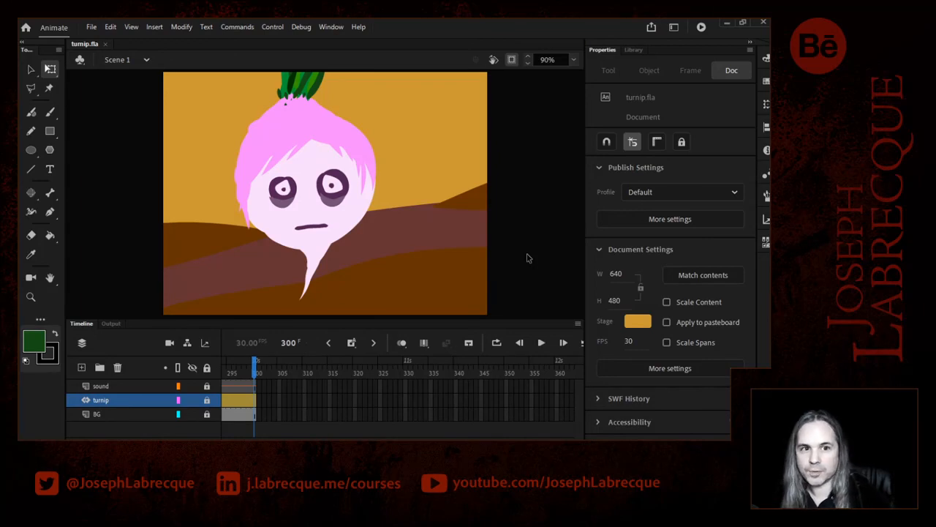
click(651, 27)
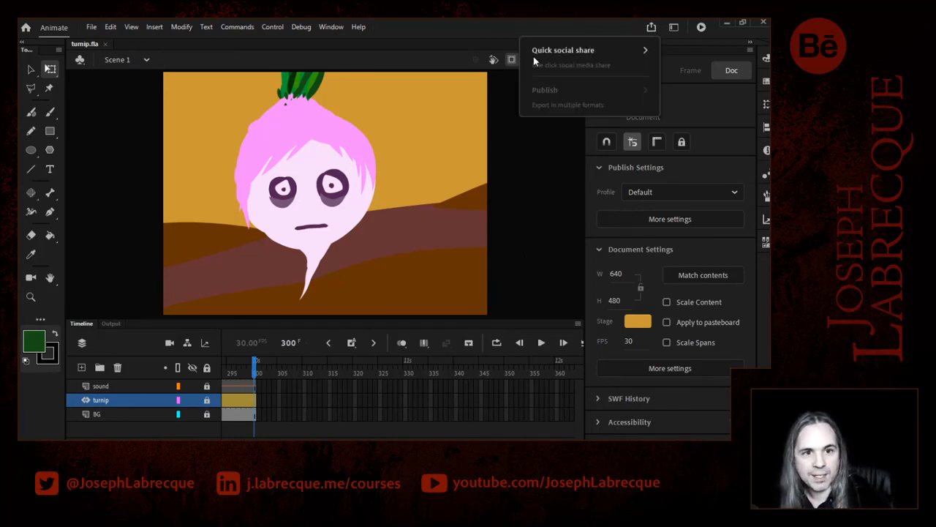
click(531, 199)
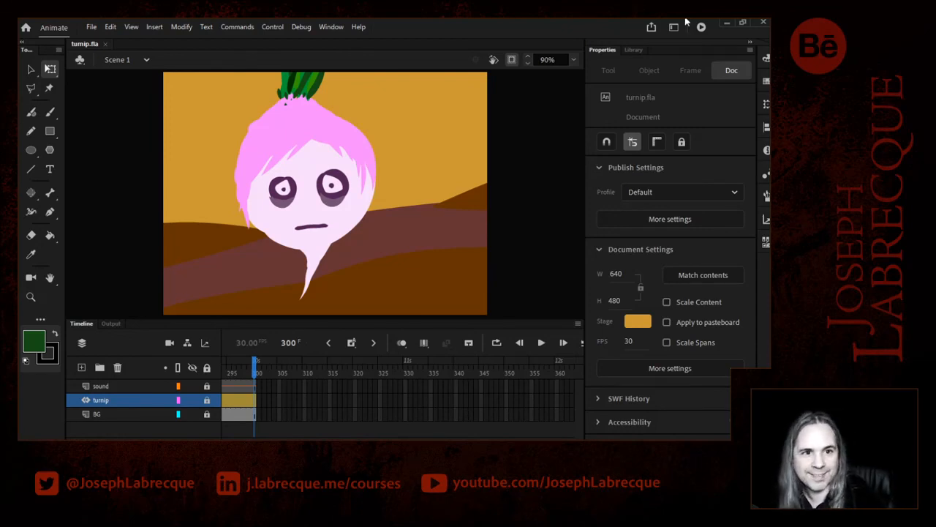
click(651, 26)
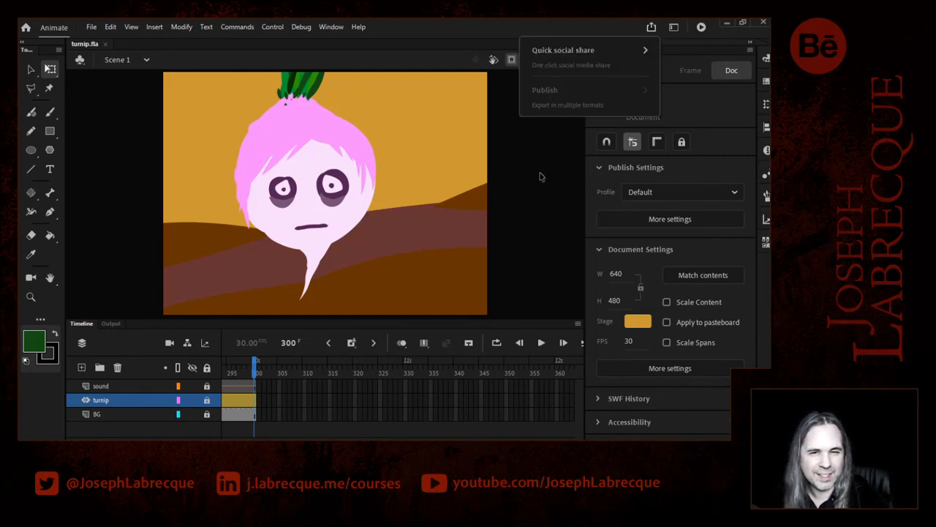
click(545, 223)
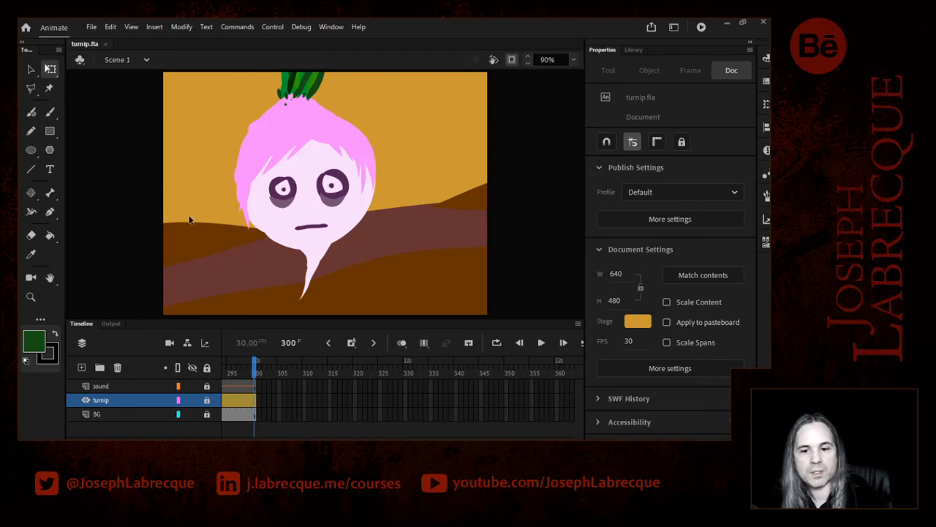
Return the playhead to frame 1 of the scene.
drag(256, 368, 173, 368)
key(Return)
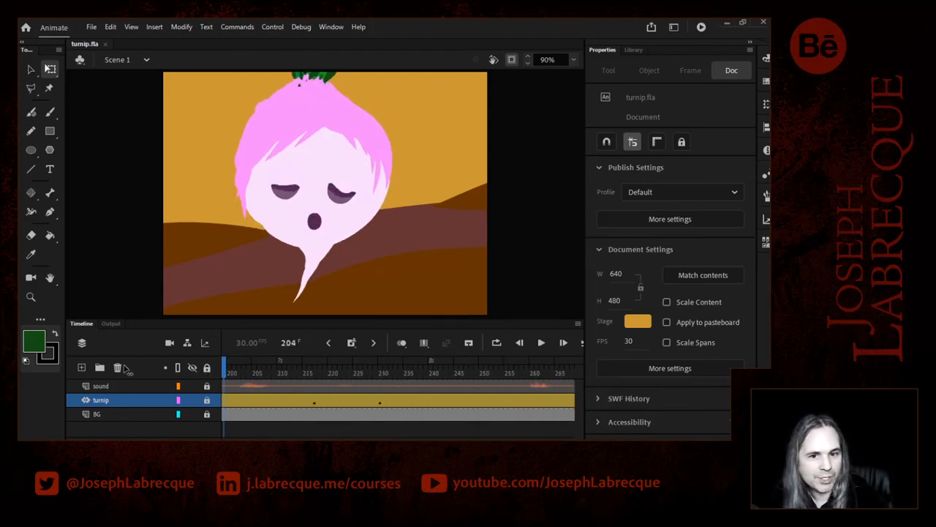
drag(25, 382, 18, 382)
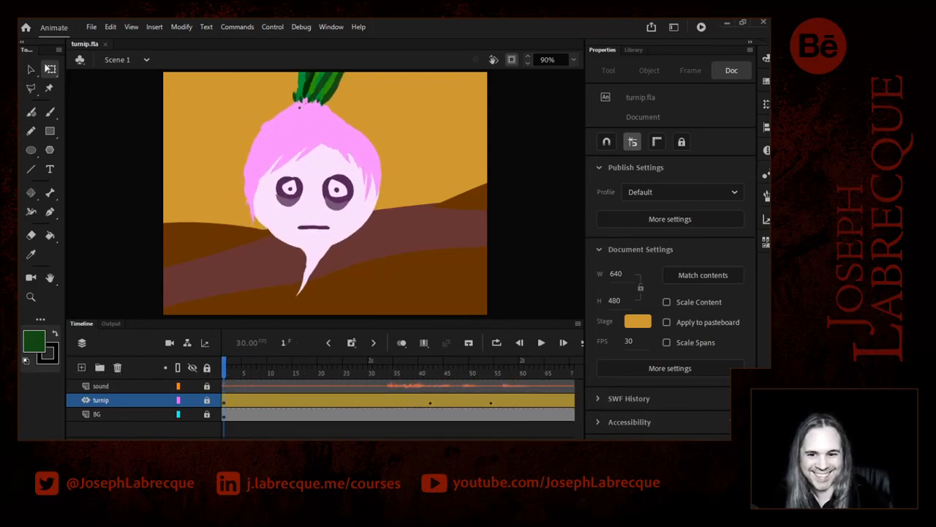